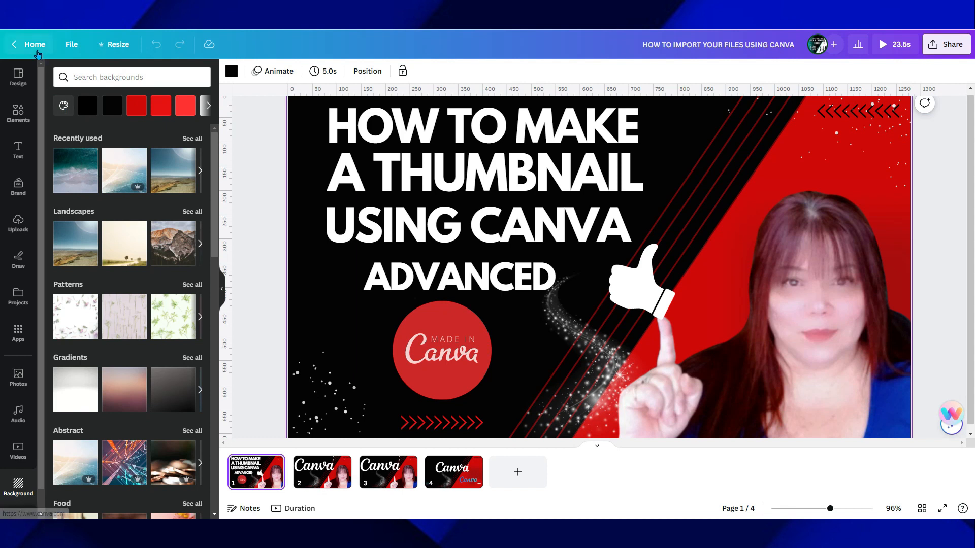
Step: Leave the open design for the home page and create a new blank YouTube Thumbnail design
click(29, 46)
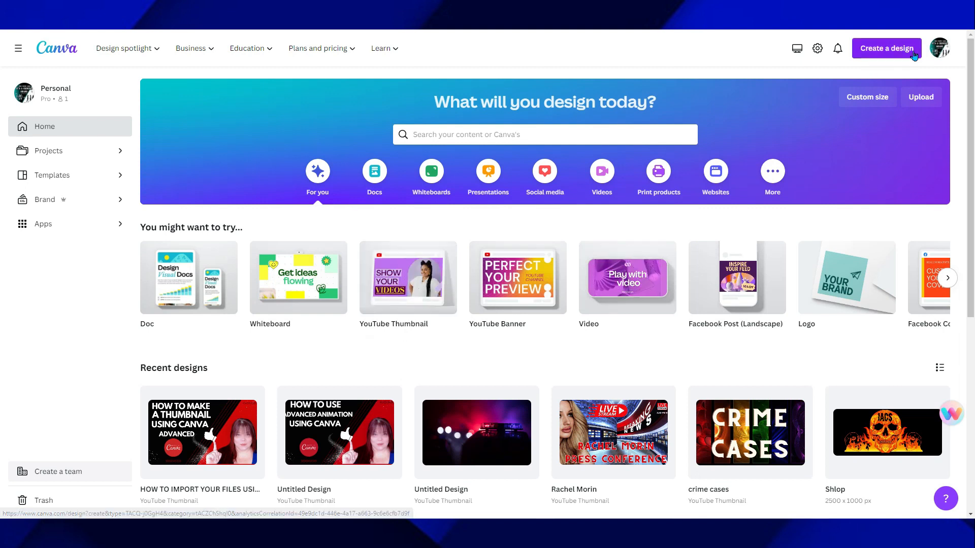
click(886, 48)
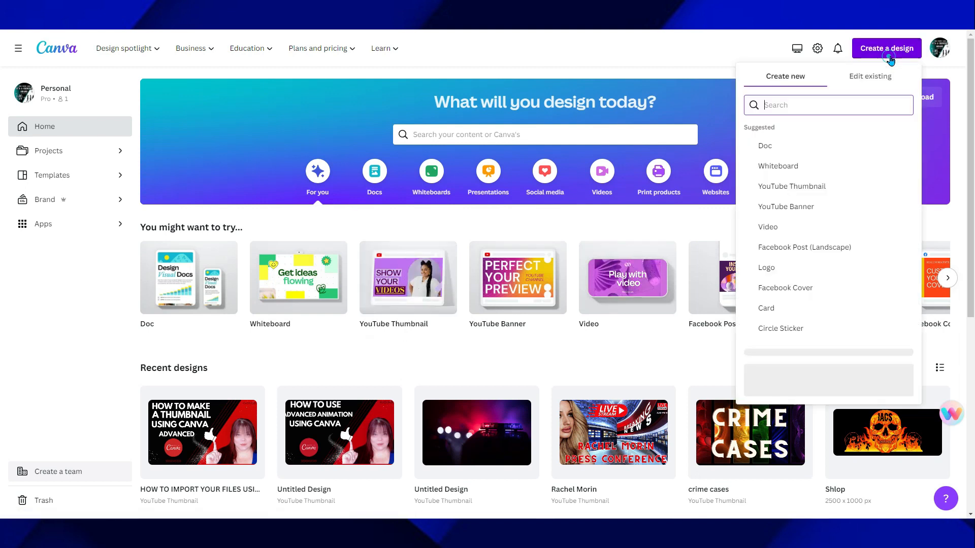
click(804, 196)
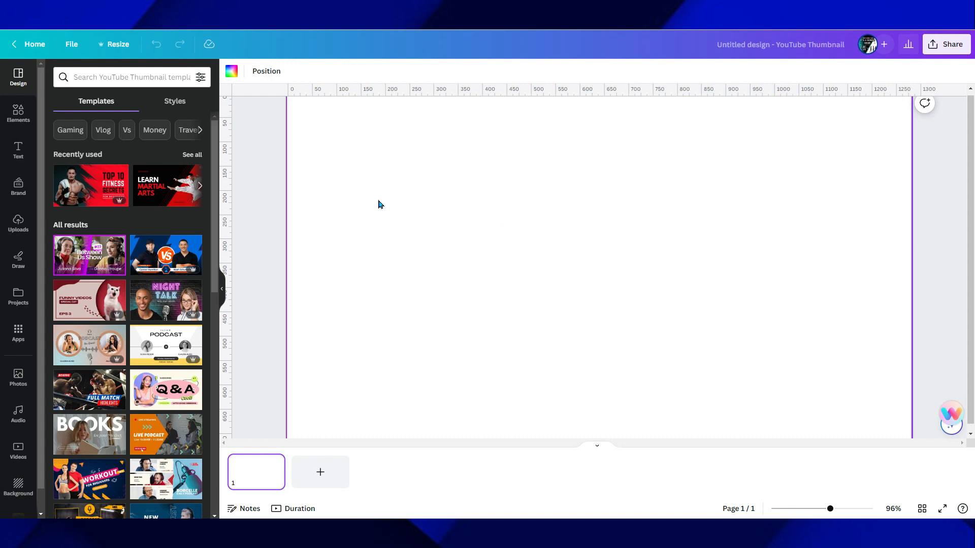
Step: Search the elements library for "beach party bacjground" and narrow the results to photos
click(16, 115)
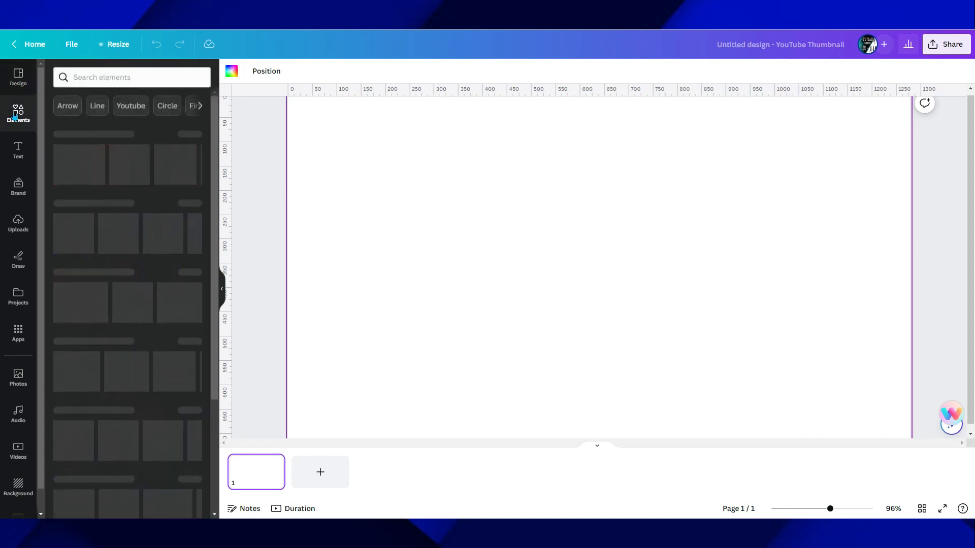
click(95, 78)
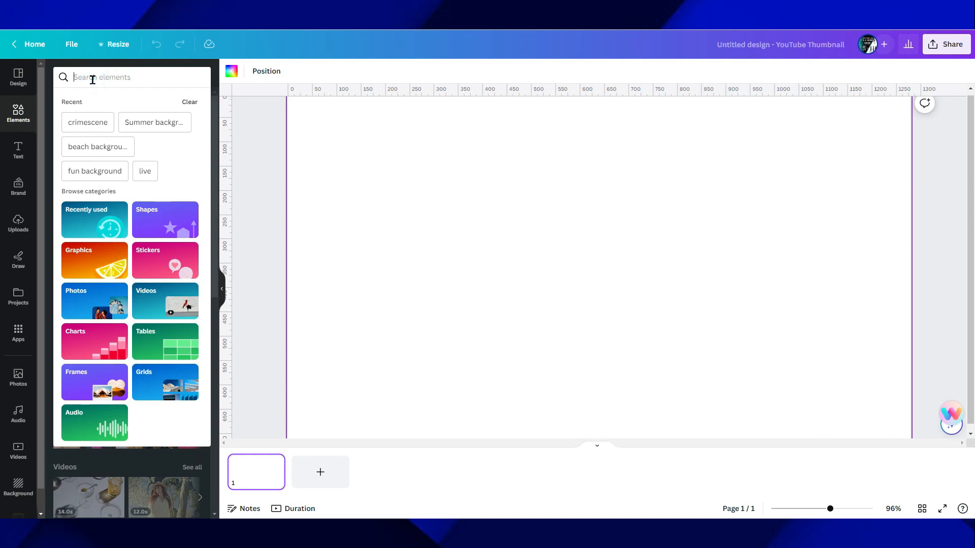
text(beach)
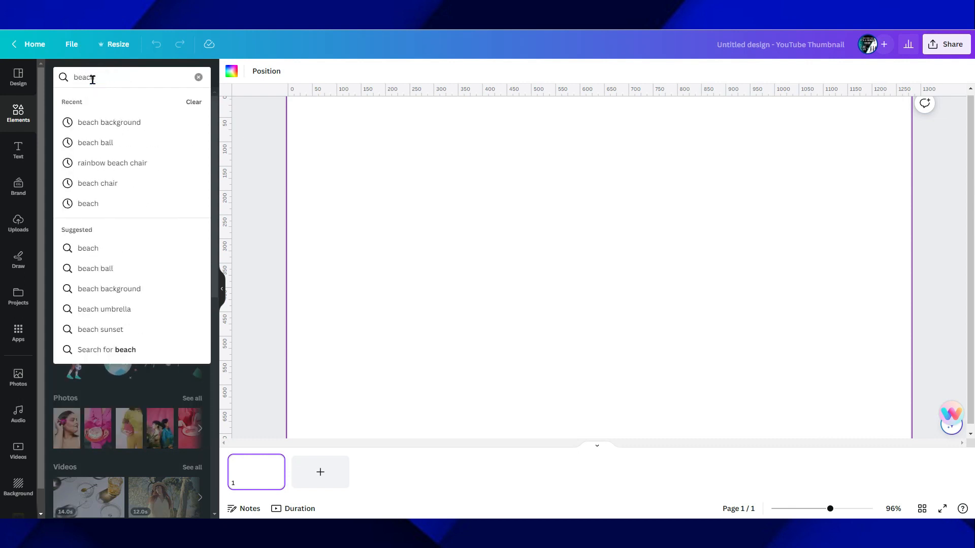
text( party bacjgroun)
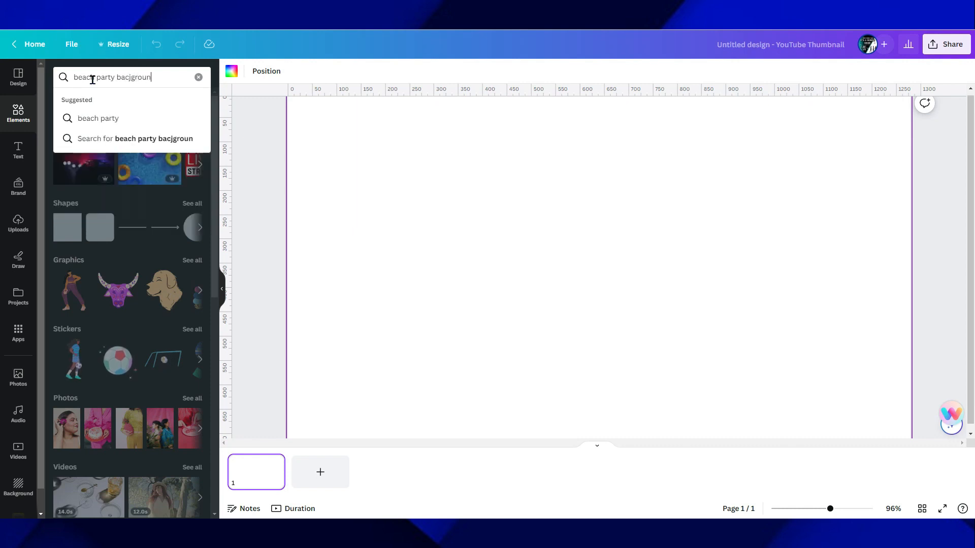
text(d)
key(Return)
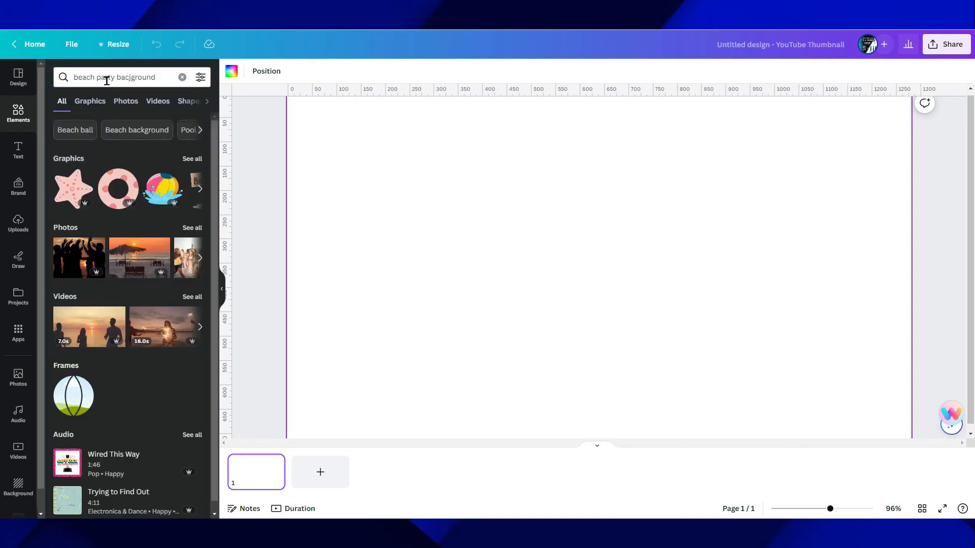
click(98, 105)
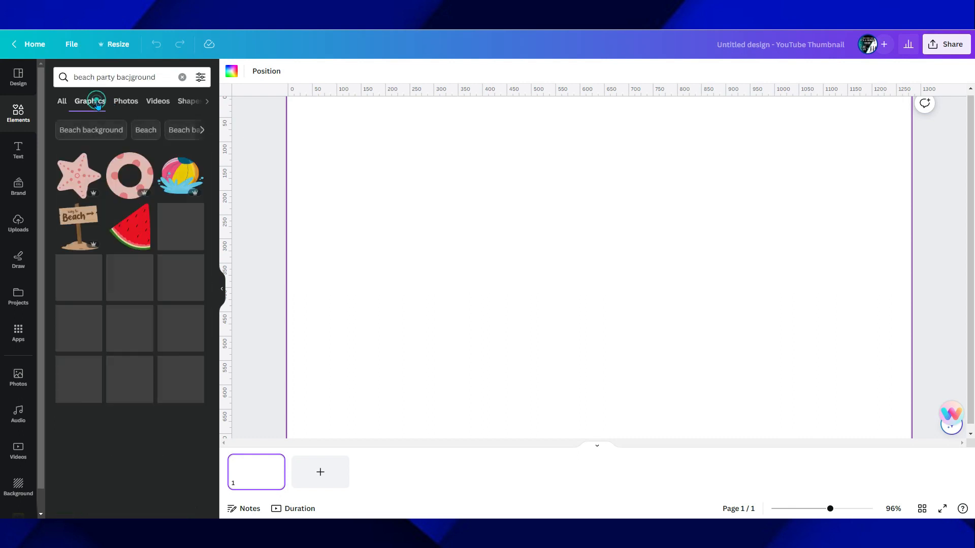
click(124, 104)
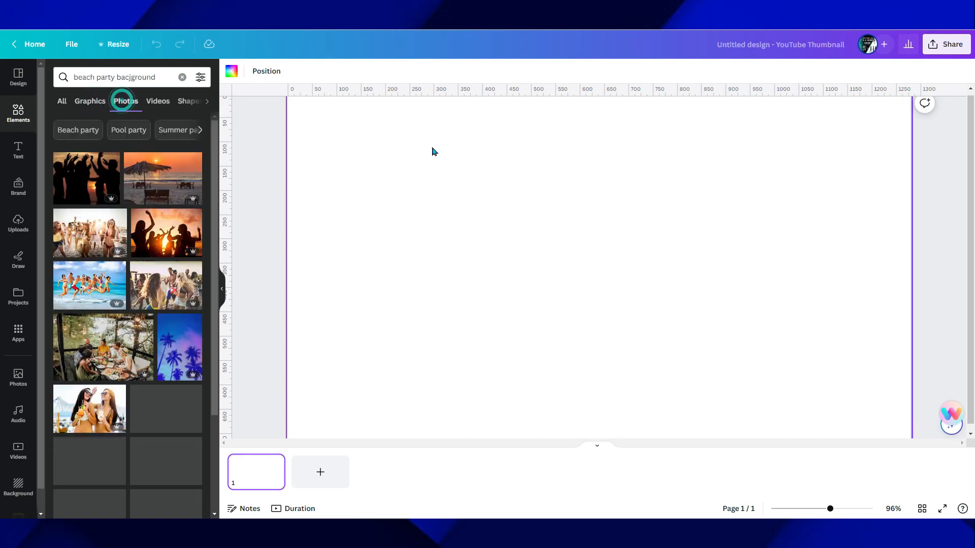
Step: Add the photo of the group jumping on the beach and set it as the page background
scroll(205, 322, down, 1)
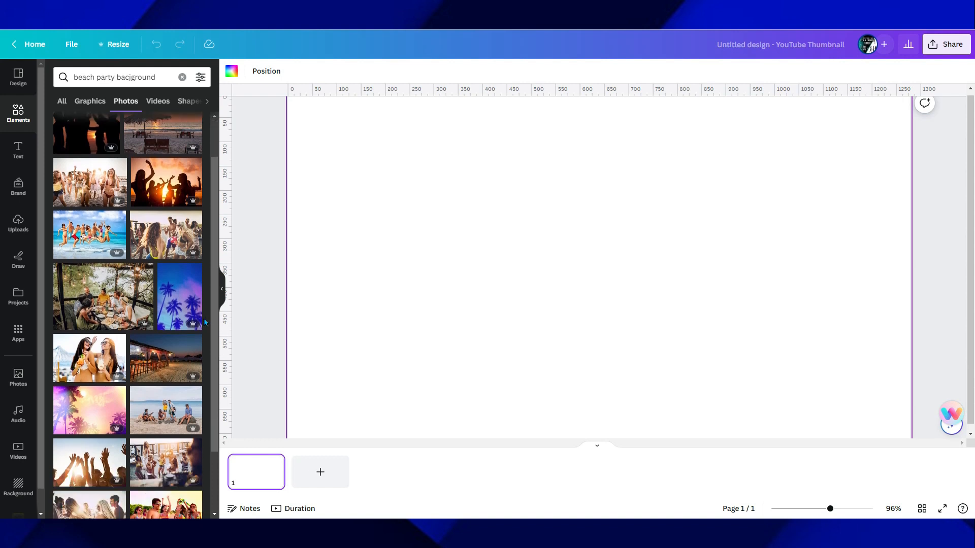
click(79, 237)
right_click(493, 262)
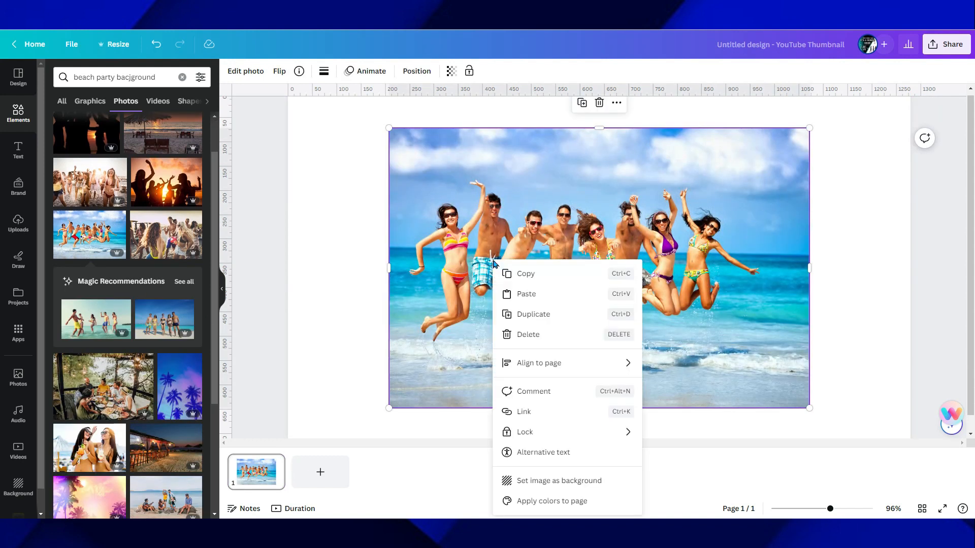
click(559, 481)
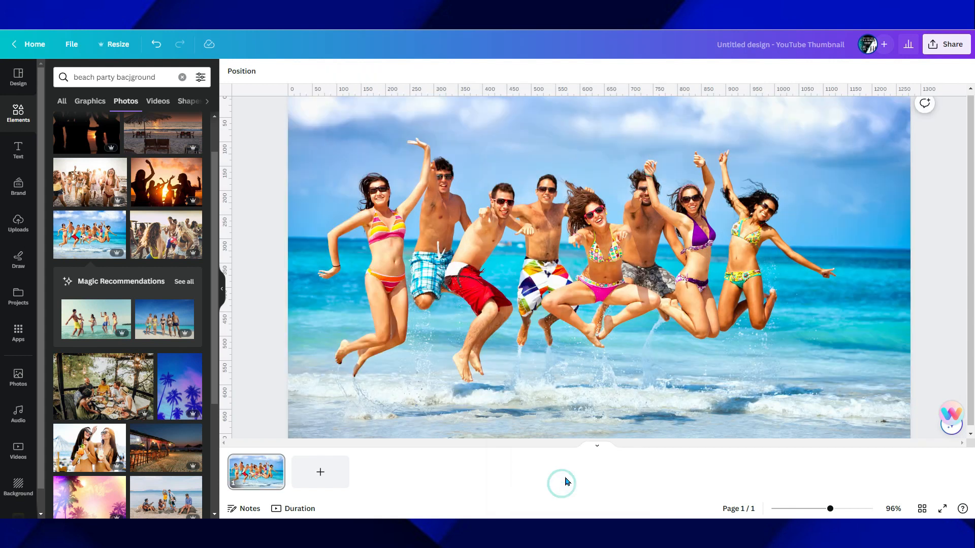
click(493, 231)
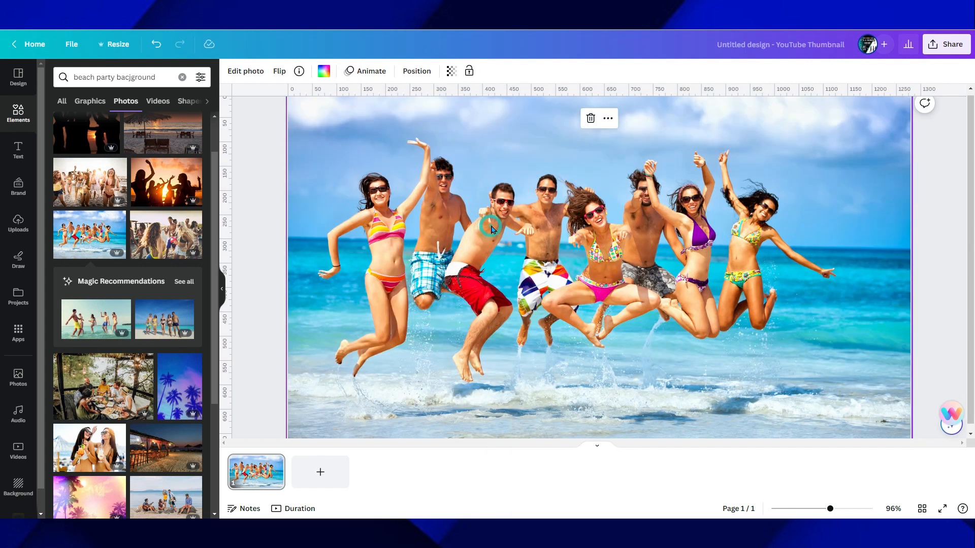
Step: Add the pink and purple palm tree sunset photo and replace the page background with it
scroll(166, 340, down, 4)
click(96, 330)
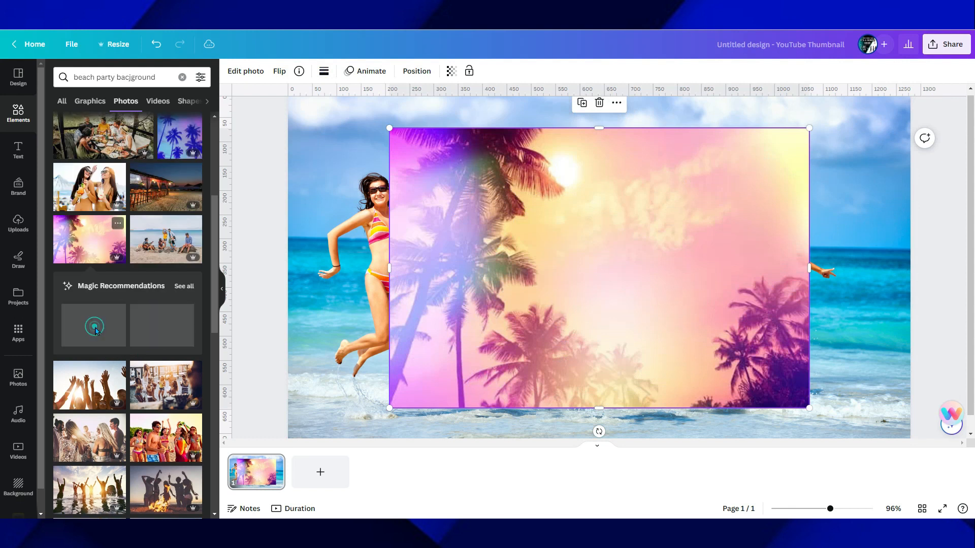
right_click(535, 261)
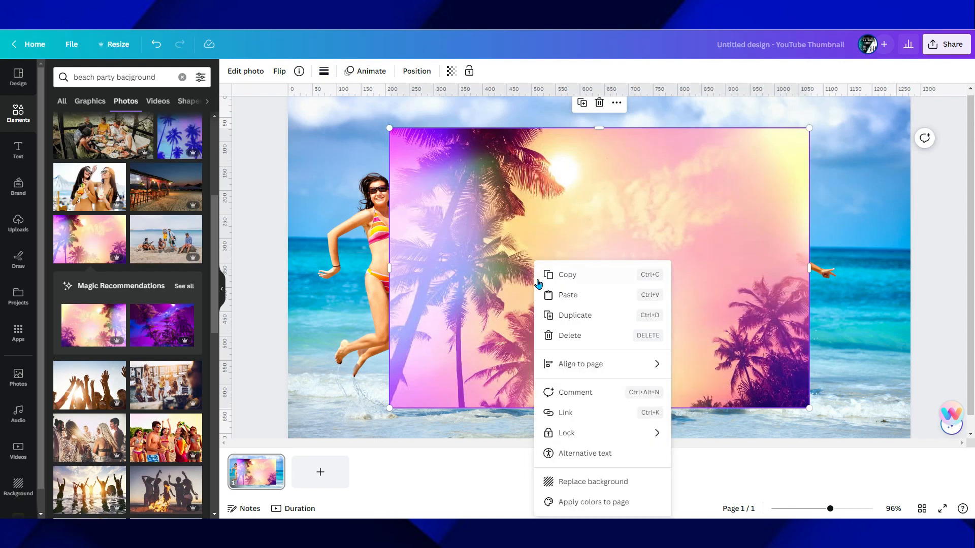
click(574, 483)
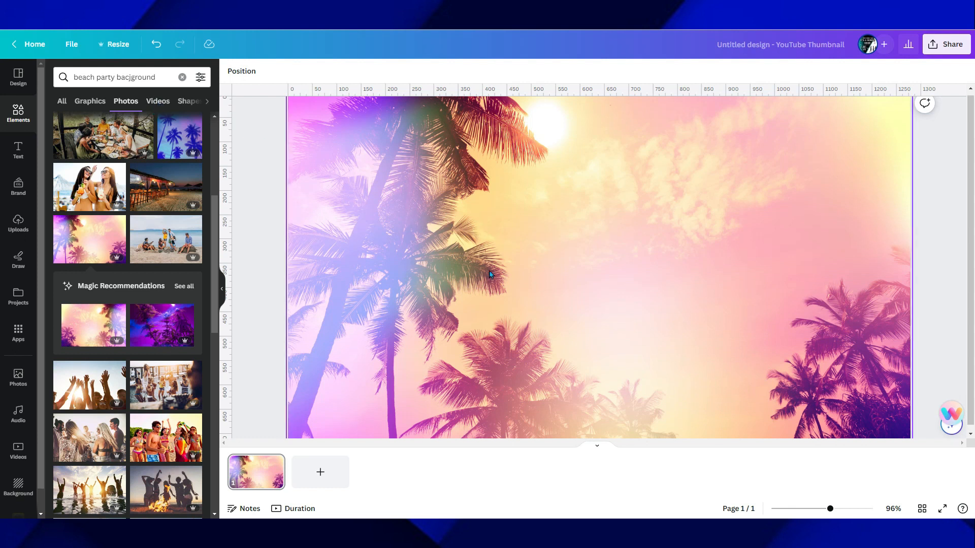
Step: Find the photo of colorful flip-flops on the sand in the results, add it and replace the page background with it
click(163, 77)
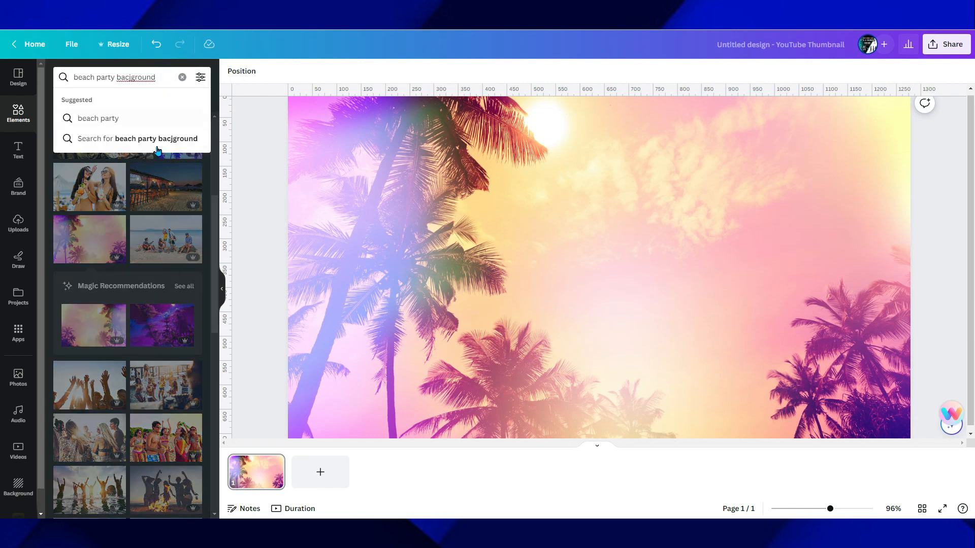
click(256, 200)
scroll(168, 284, down, 5)
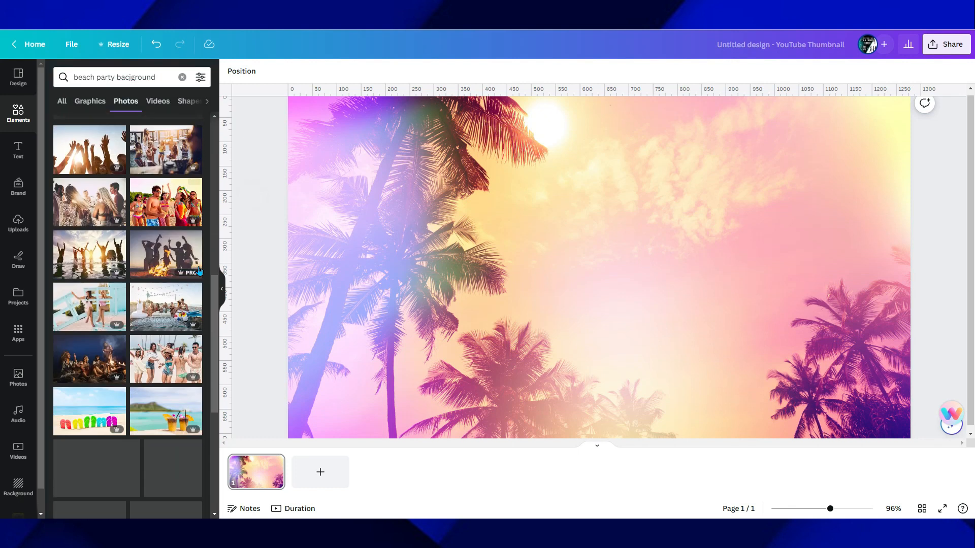
scroll(48, 317, down, 2)
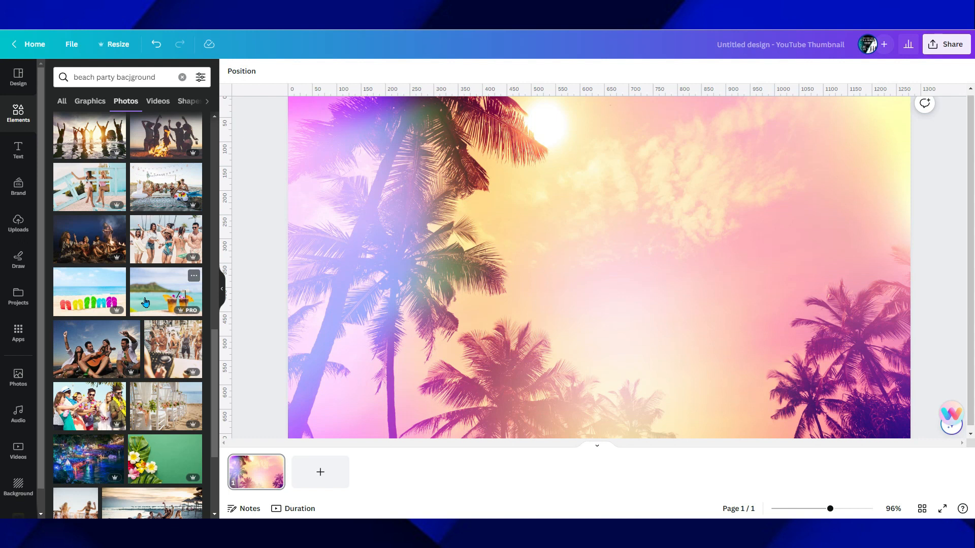
scroll(97, 330, down, 3)
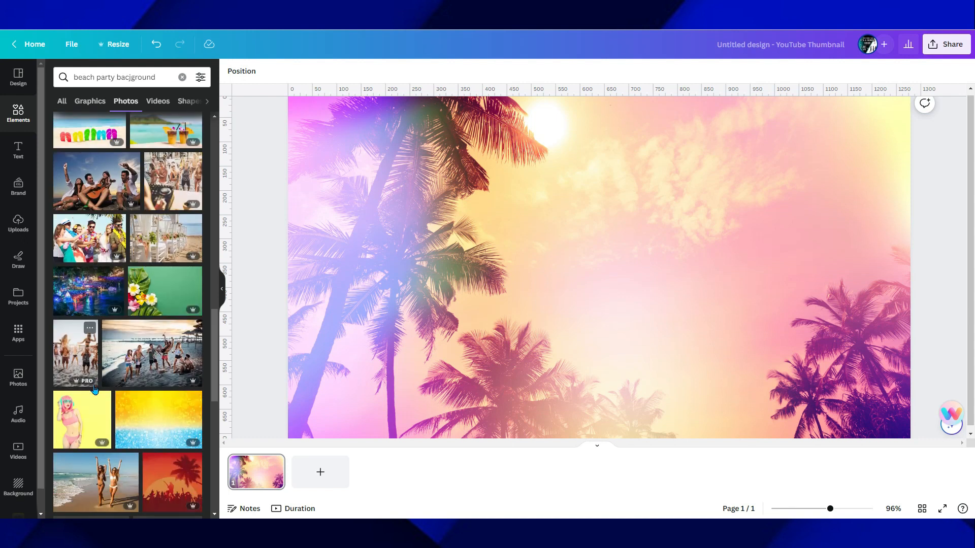
scroll(98, 382, down, 3)
scroll(99, 380, up, 5)
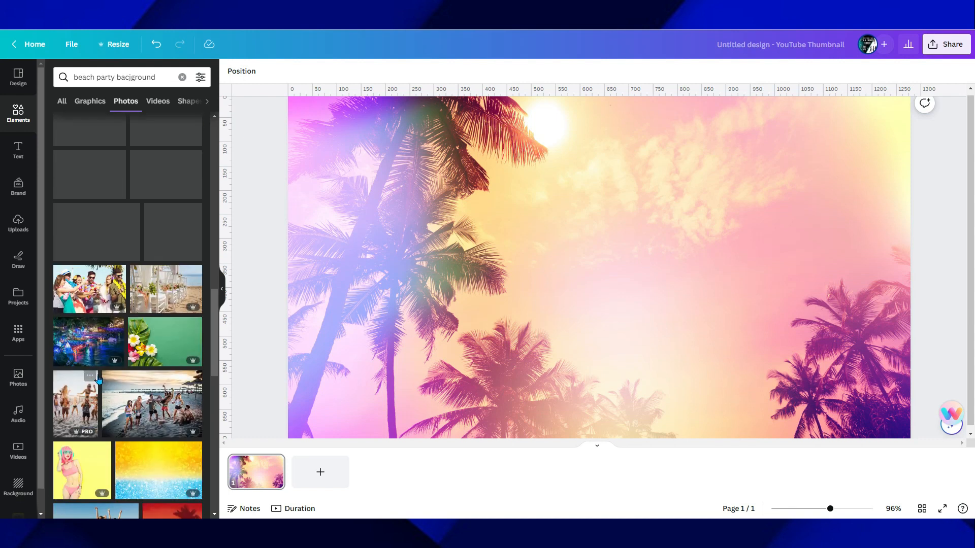
scroll(94, 365, up, 3)
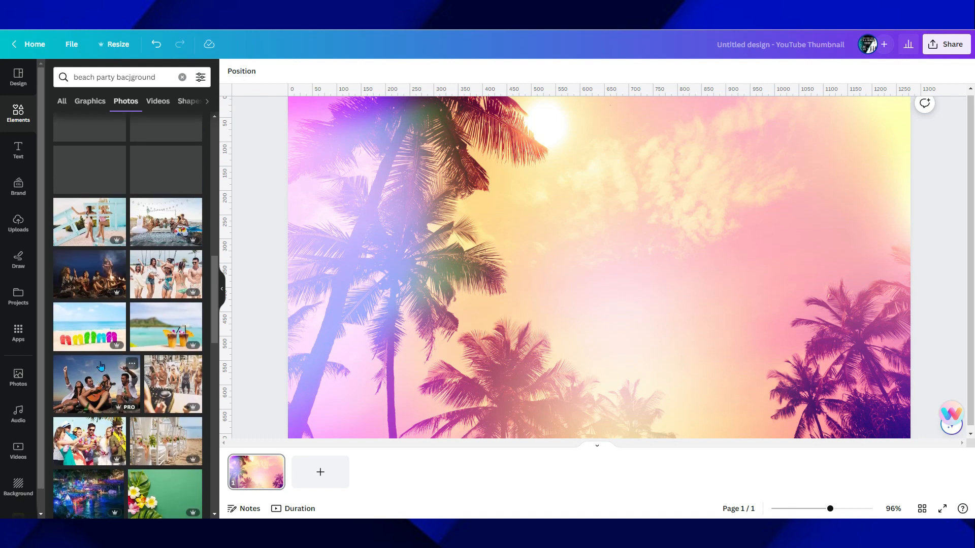
click(88, 336)
right_click(522, 280)
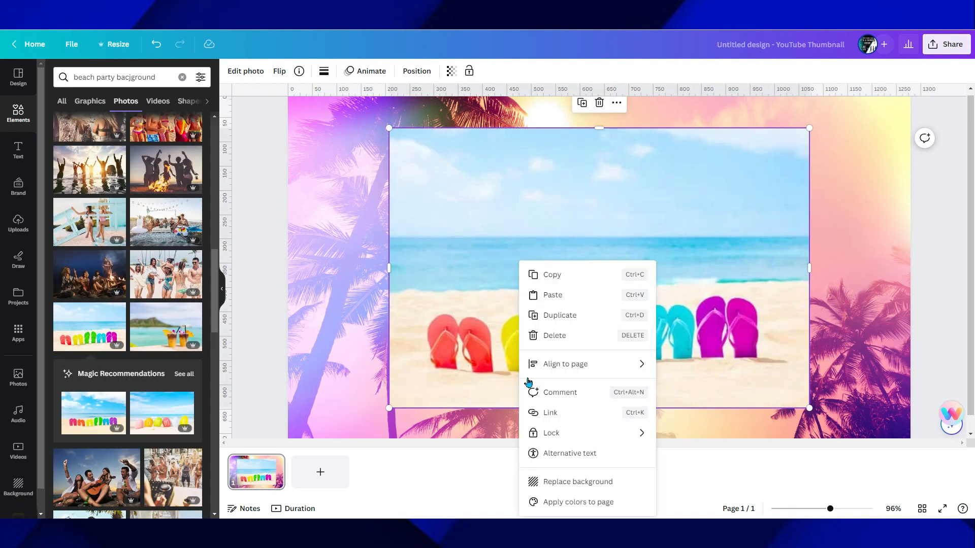
click(561, 481)
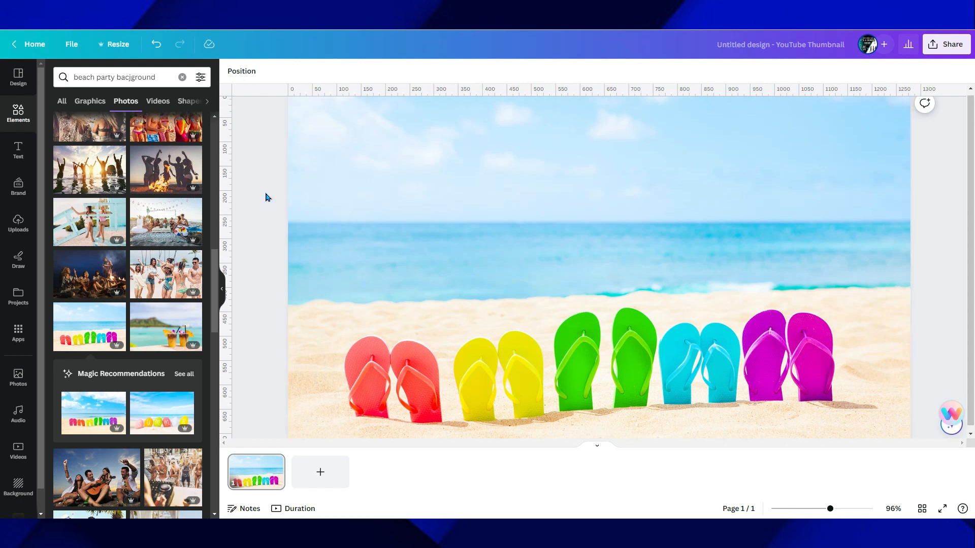
Step: Search the elements library for "realistic person" and look through the graphics and photo results
click(181, 77)
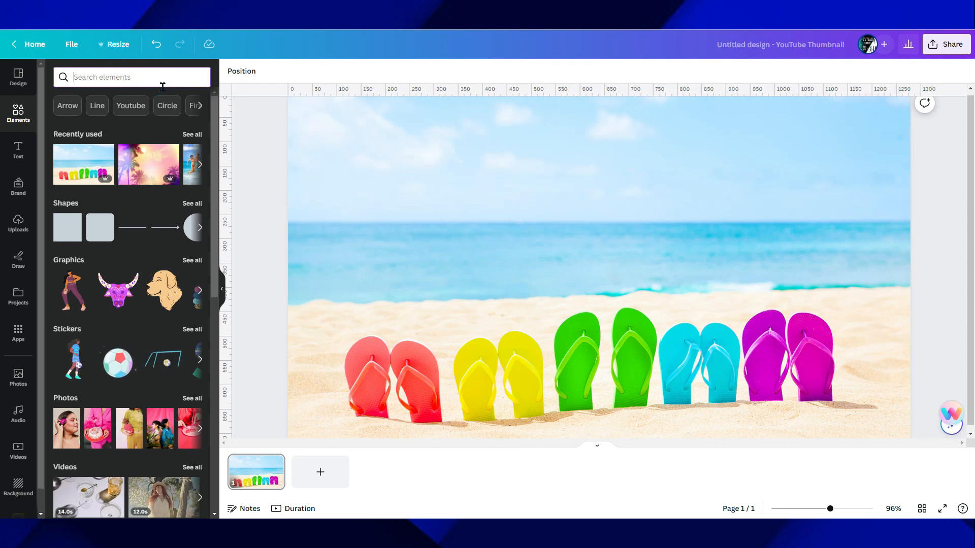
text(realistic person)
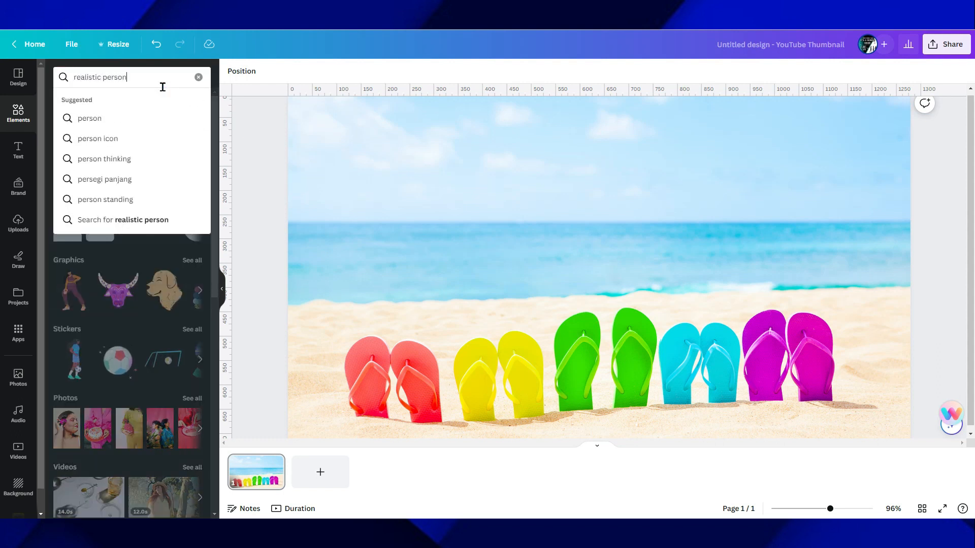
key(Return)
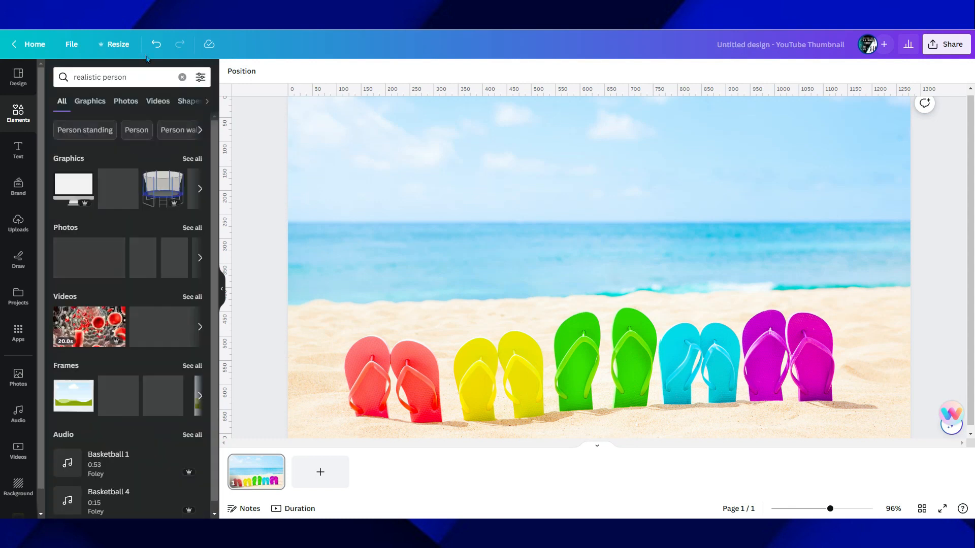
click(89, 101)
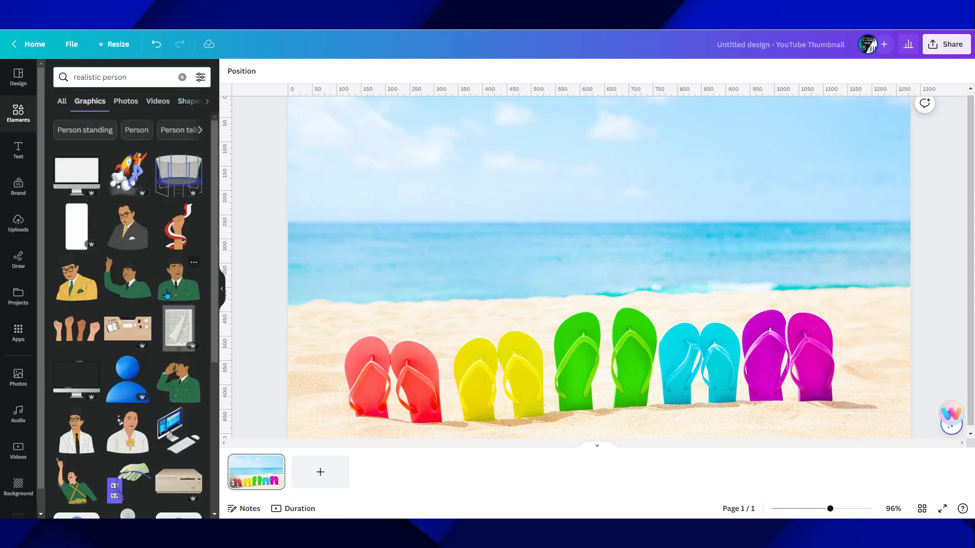
click(125, 102)
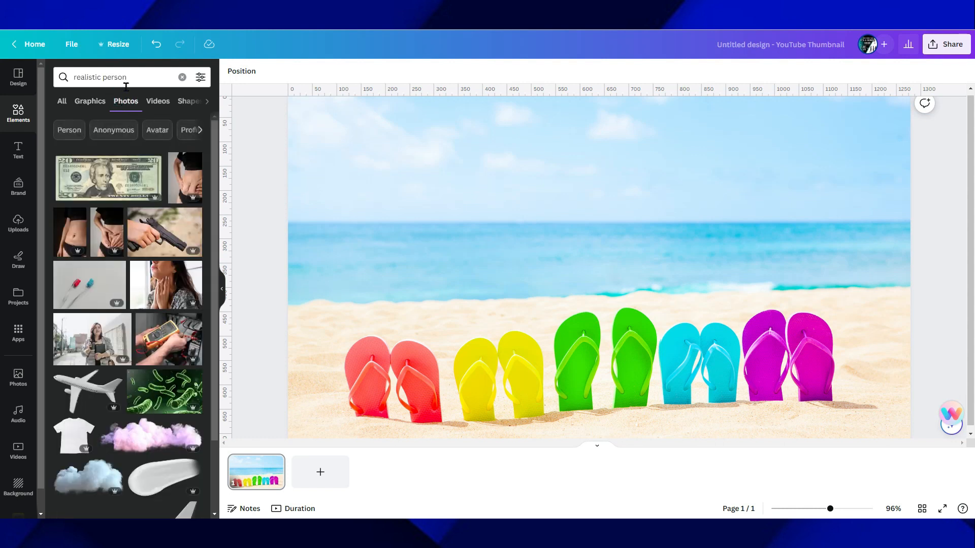
Step: Search the photos for "person at beach" and add the picture of the couple walking hand in hand along the shore
click(135, 76)
triple_click(141, 77)
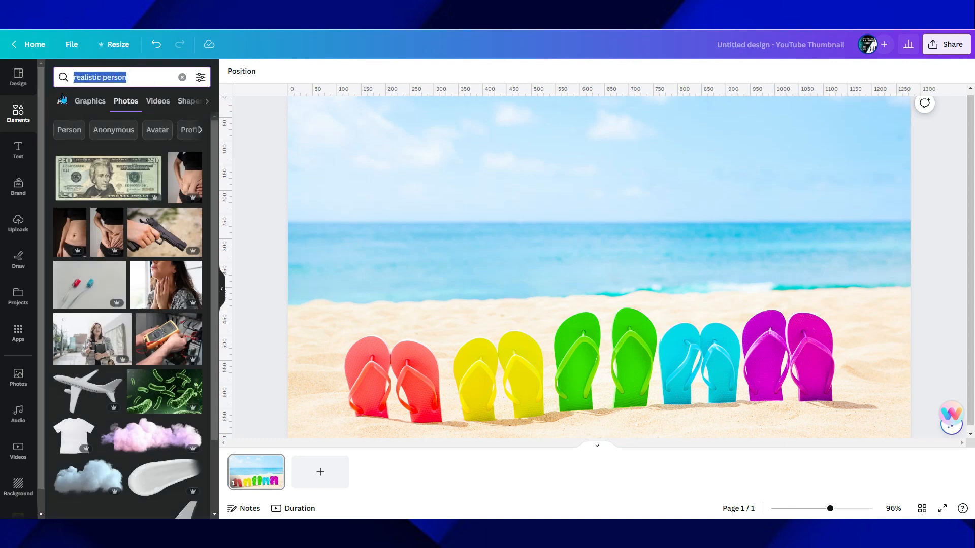
text(person a)
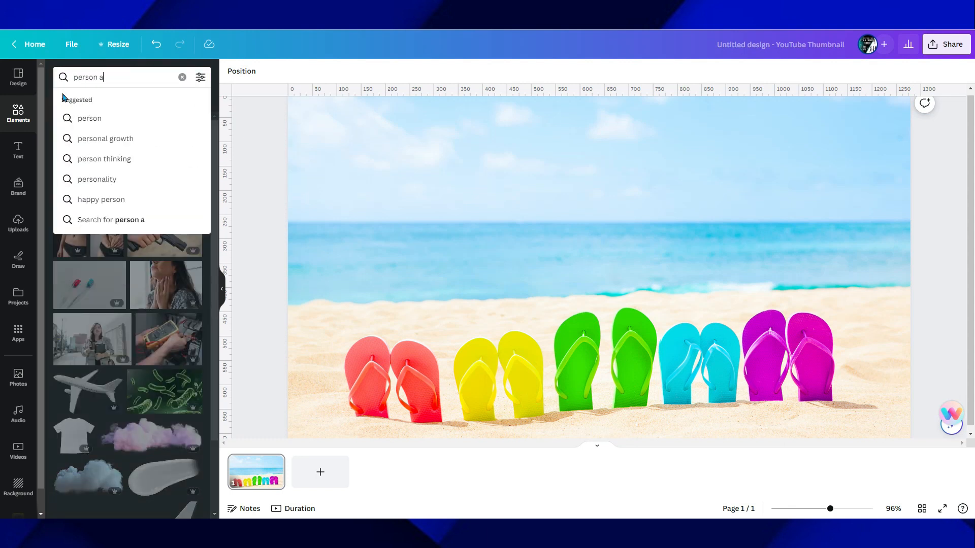
text(t beach)
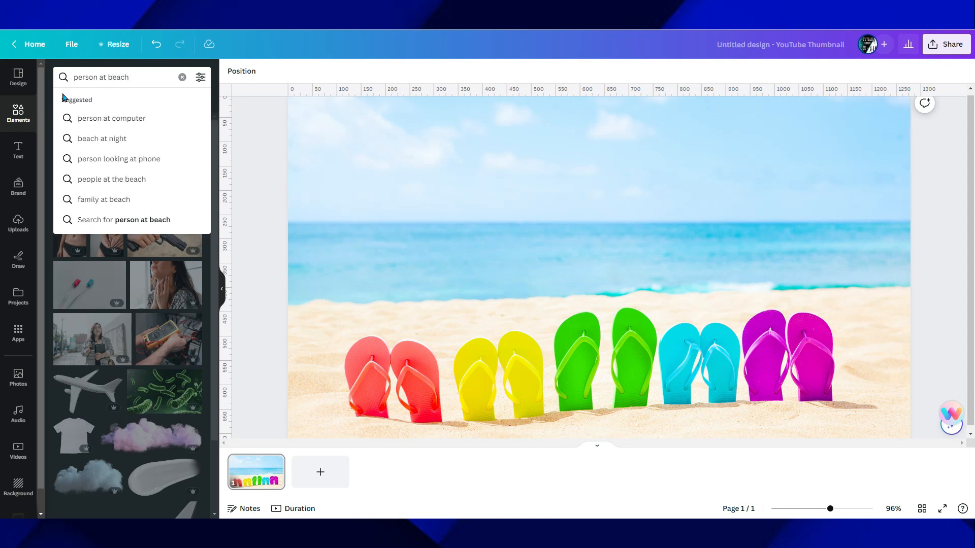
key(Return)
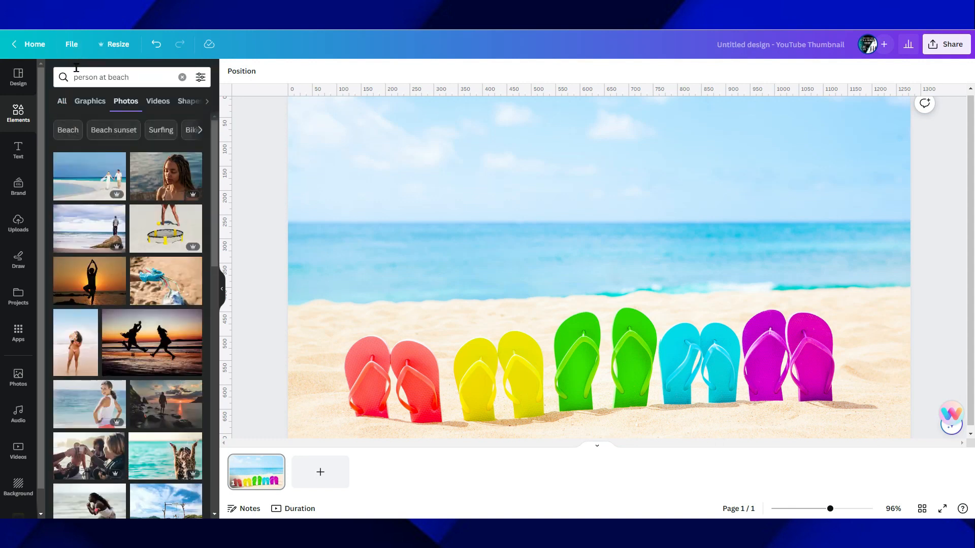
click(92, 188)
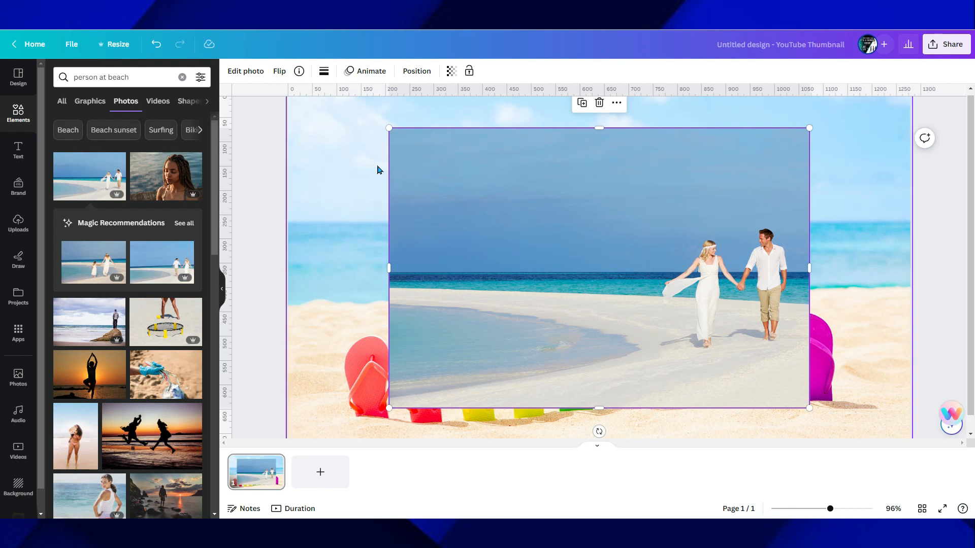
Step: Remove the background from the couple photo and move the cutout up toward the right side of the beach scene
click(246, 69)
click(73, 150)
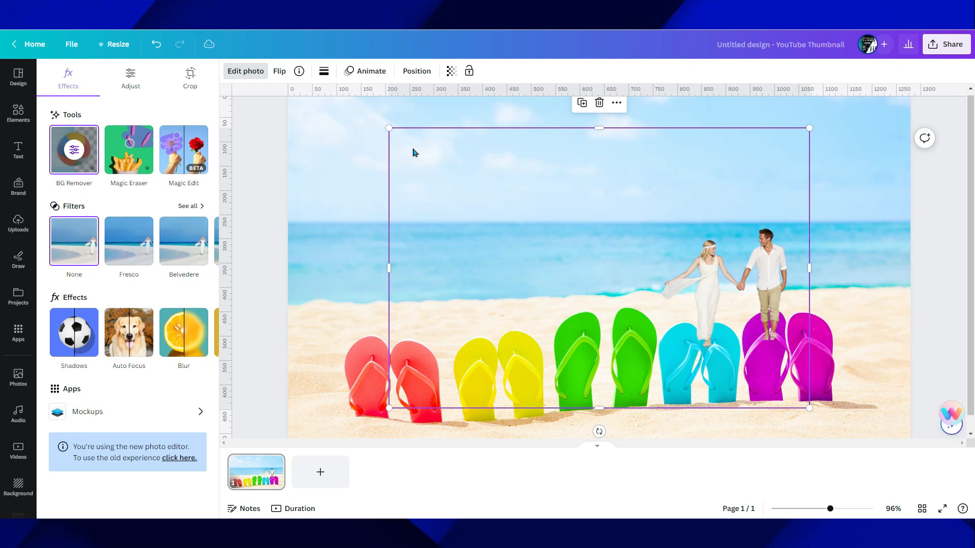
drag(698, 272, 772, 236)
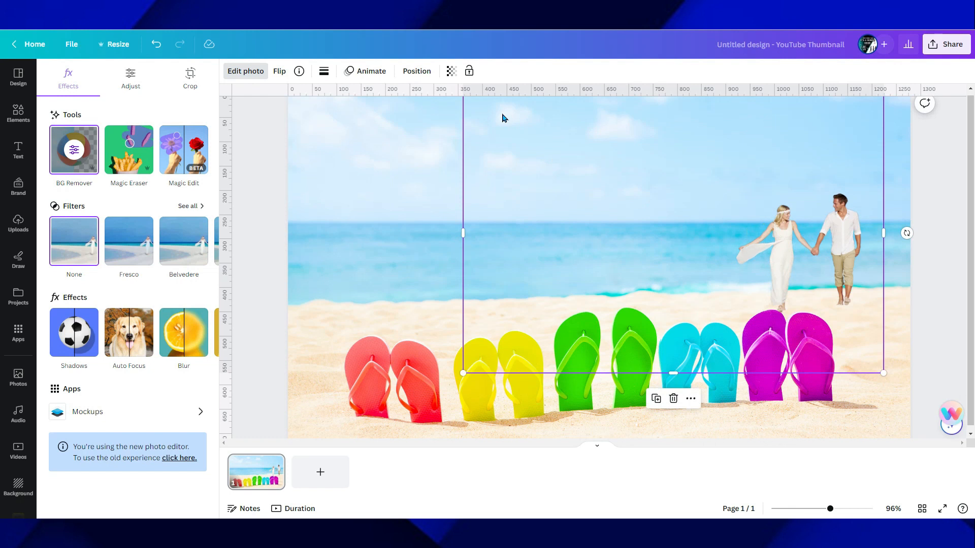
Step: Enlarge the couple cutout and position it at the right edge of the design, with the feet just above the purple flip-flops
drag(459, 374, 207, 543)
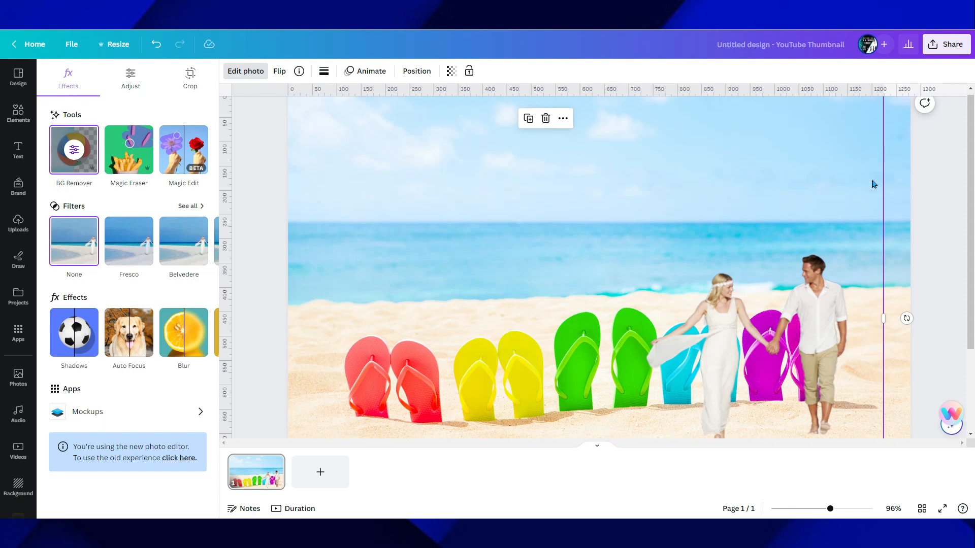
drag(764, 195, 806, 107)
drag(684, 202, 707, 161)
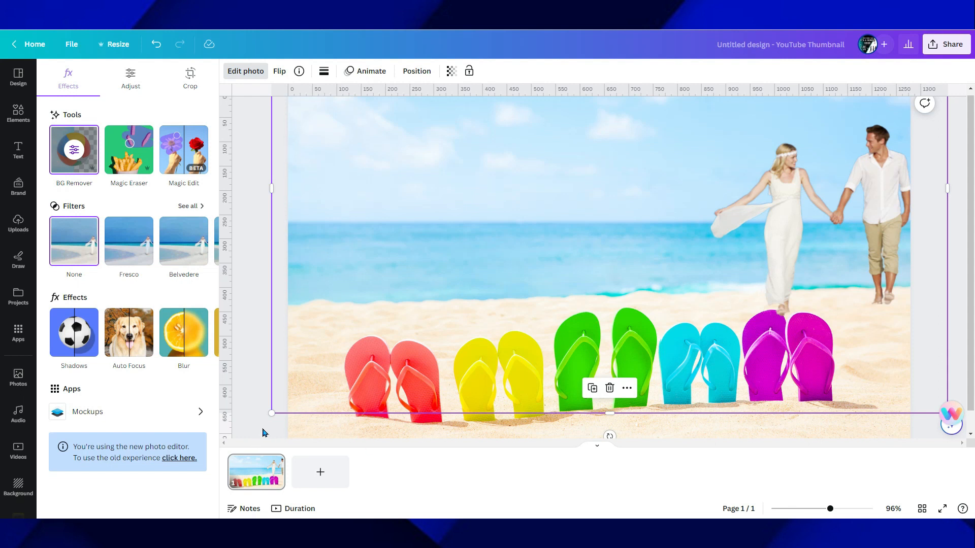
drag(269, 414, 286, 415)
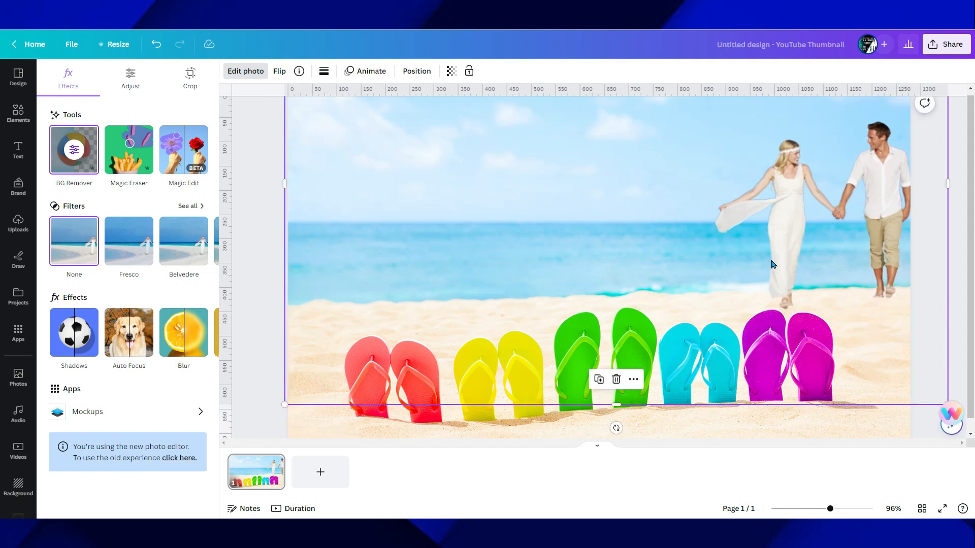
drag(776, 255, 775, 256)
click(258, 174)
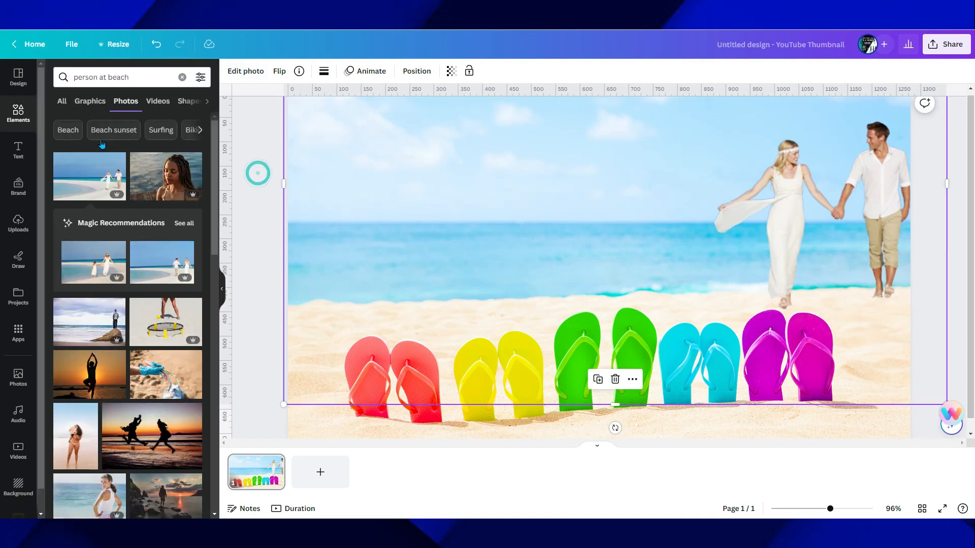
Step: Search the elements library for "white sand" and add the smooth tan sand mound from the graphics results
click(143, 84)
drag(147, 82, 69, 73)
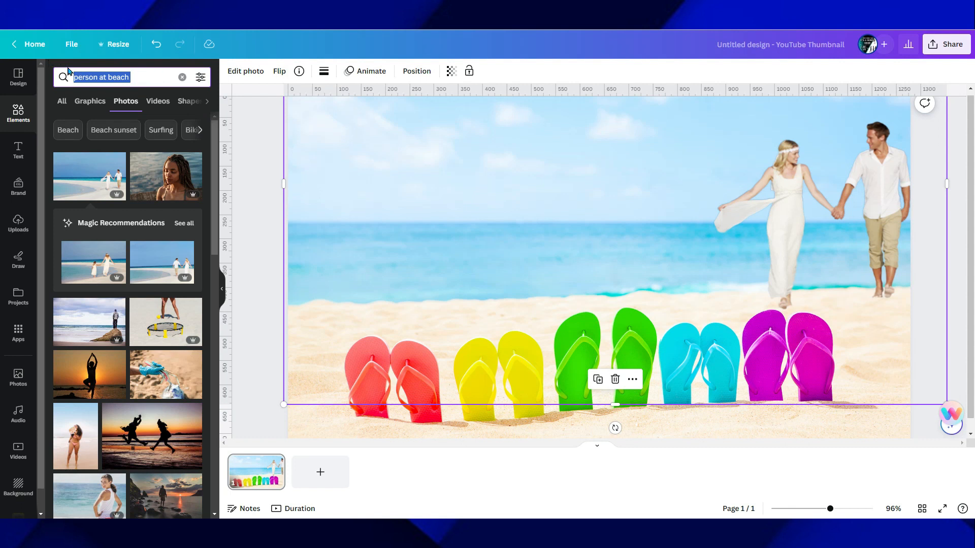
text(white )
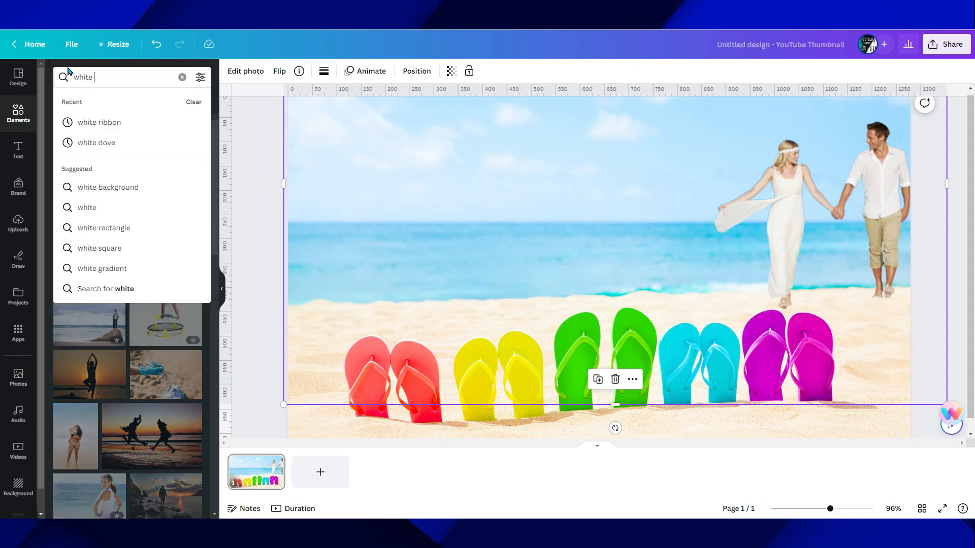
text(sand)
key(Return)
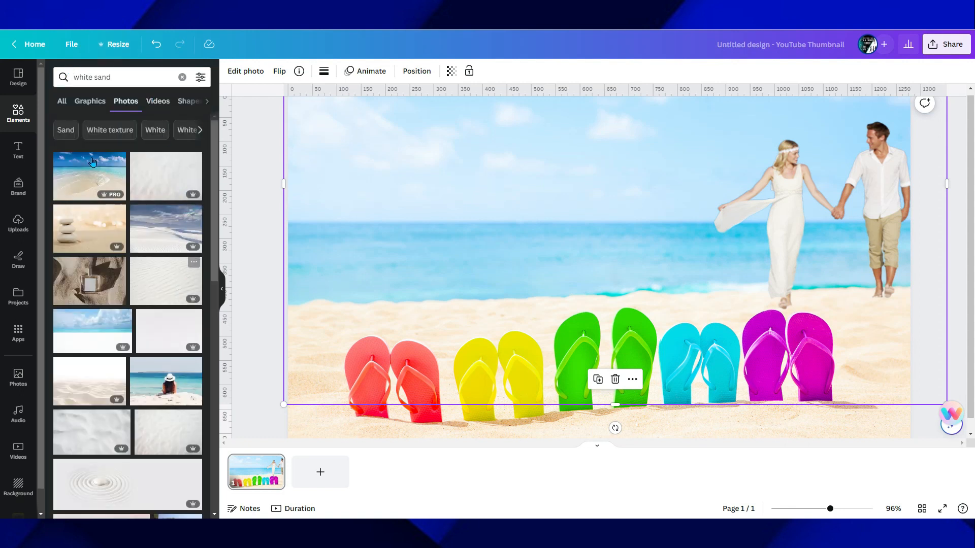
click(87, 101)
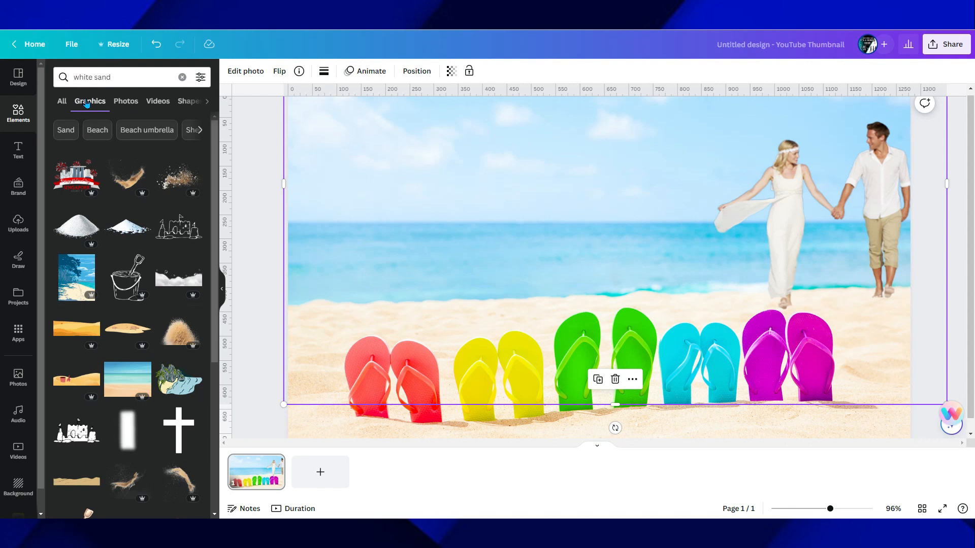
scroll(80, 232, down, 2)
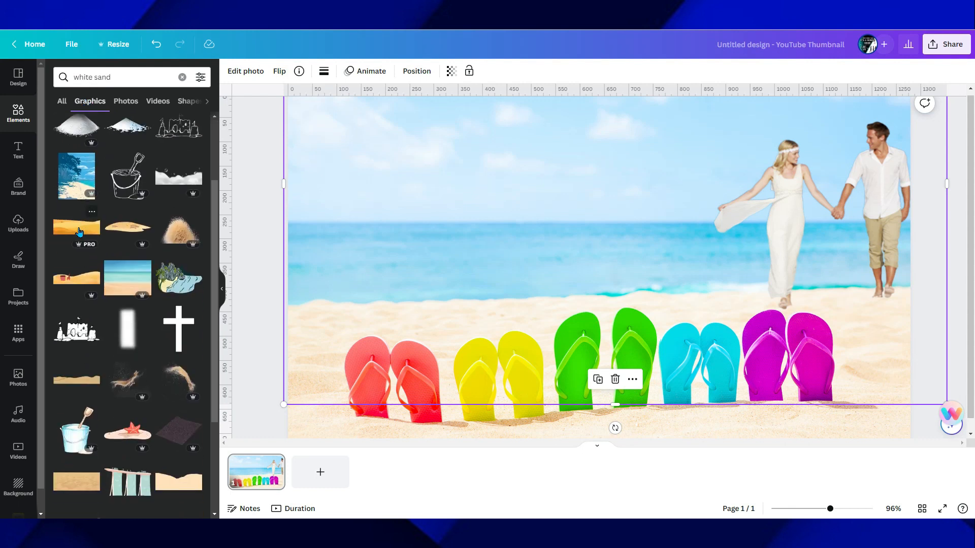
scroll(79, 232, down, 6)
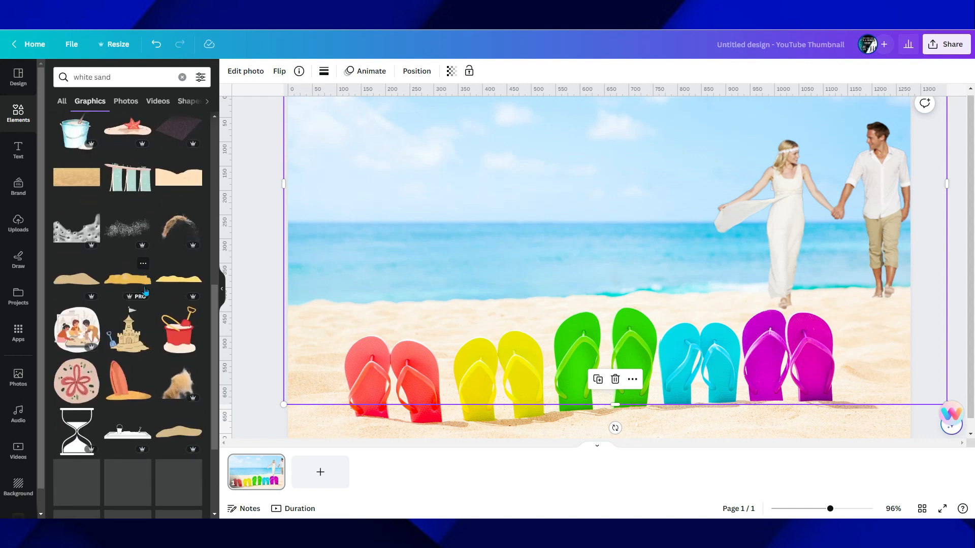
click(74, 283)
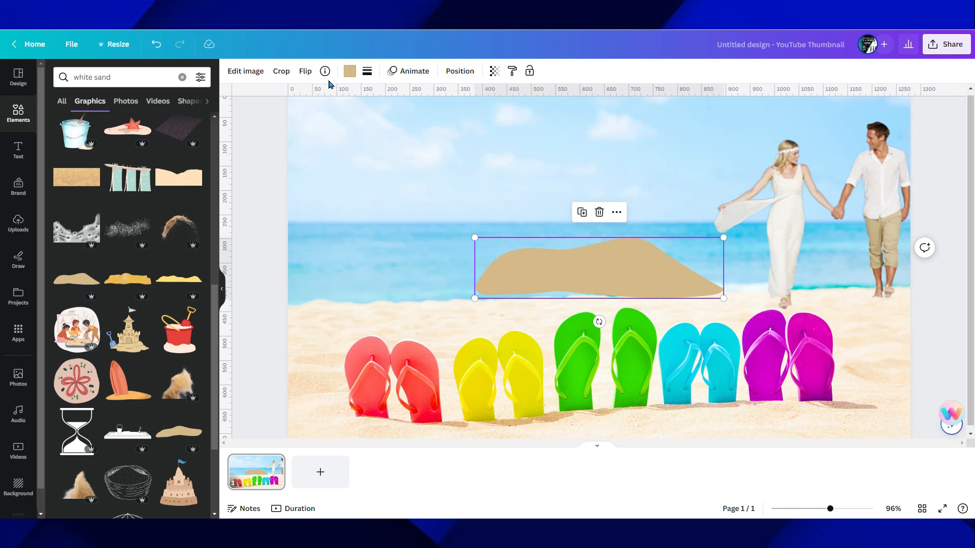
Step: Recolor the sand mound to the pale cream #F8ECD8 to match the beach
click(350, 72)
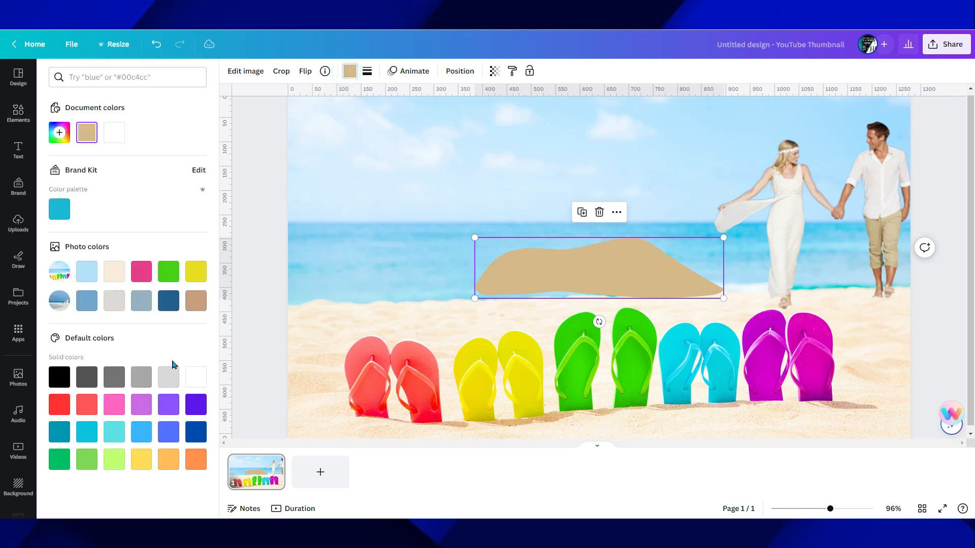
click(51, 132)
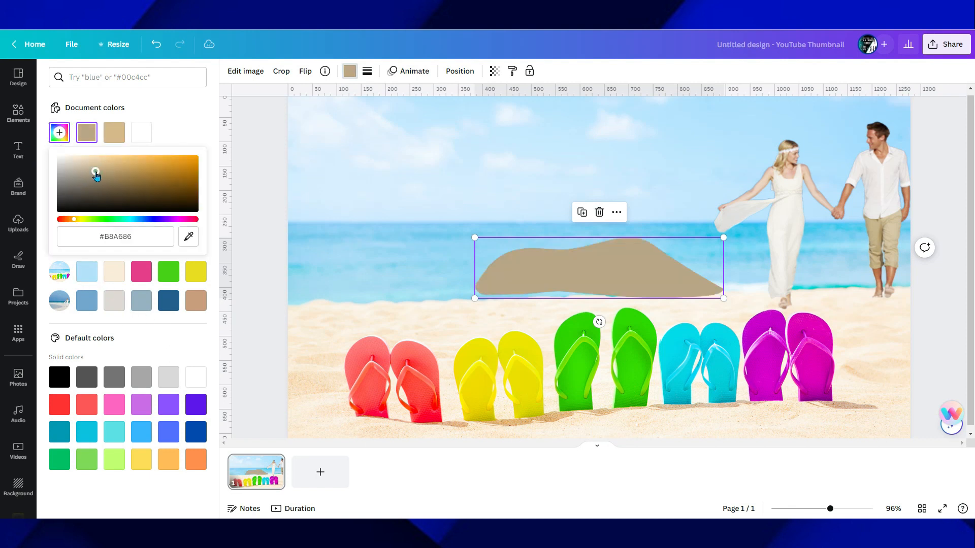
click(76, 161)
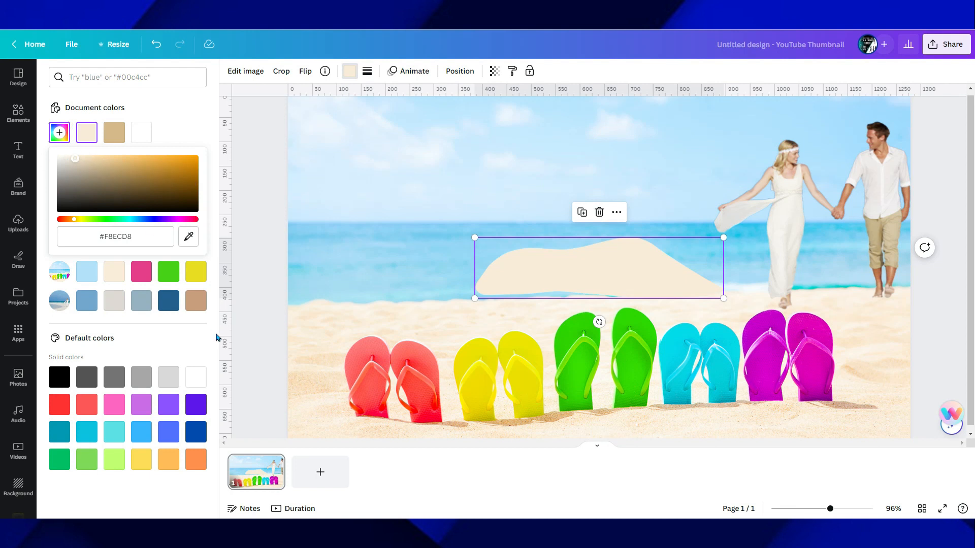
click(376, 255)
Step: Shrink the cream sand mound and place it on the sand at the man's feet
click(587, 280)
drag(587, 279, 791, 299)
drag(679, 258, 805, 304)
click(598, 246)
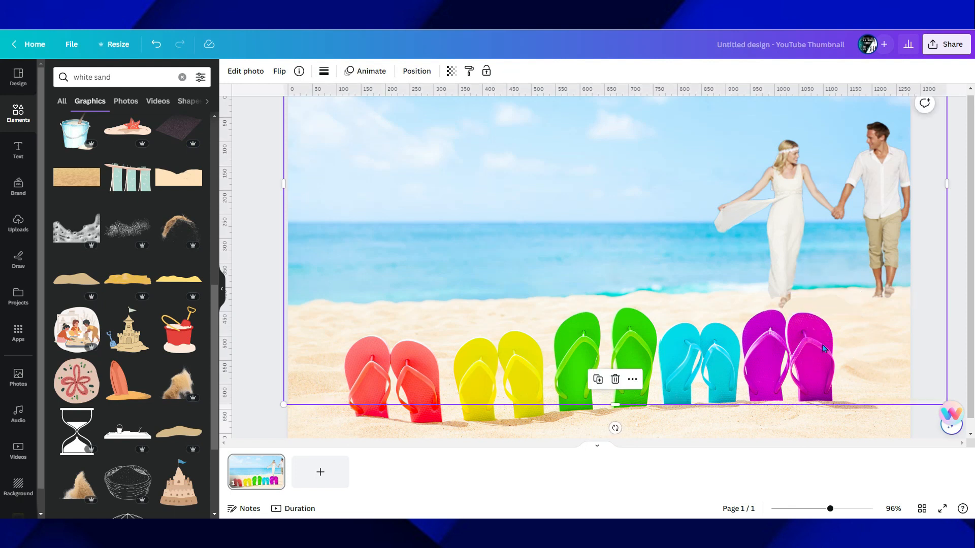
click(839, 307)
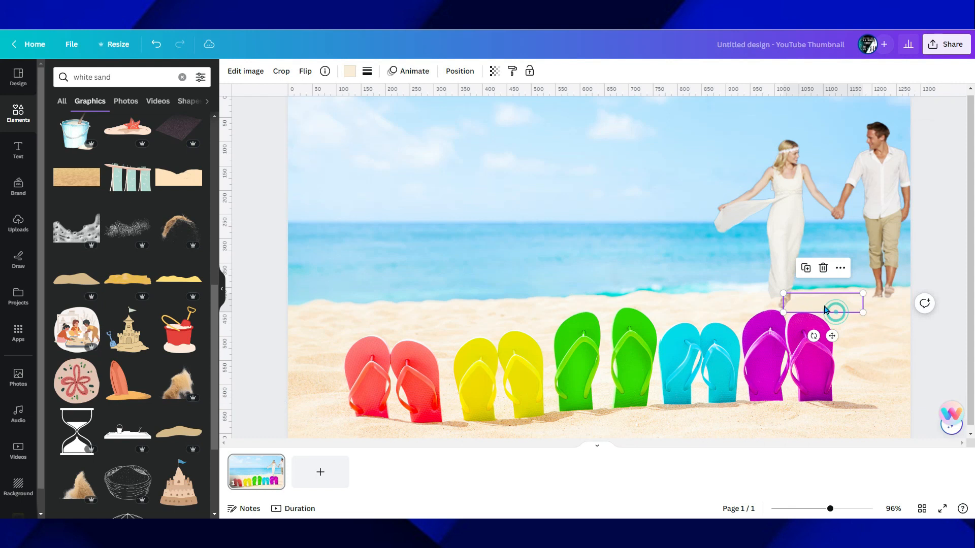
drag(820, 307, 855, 309)
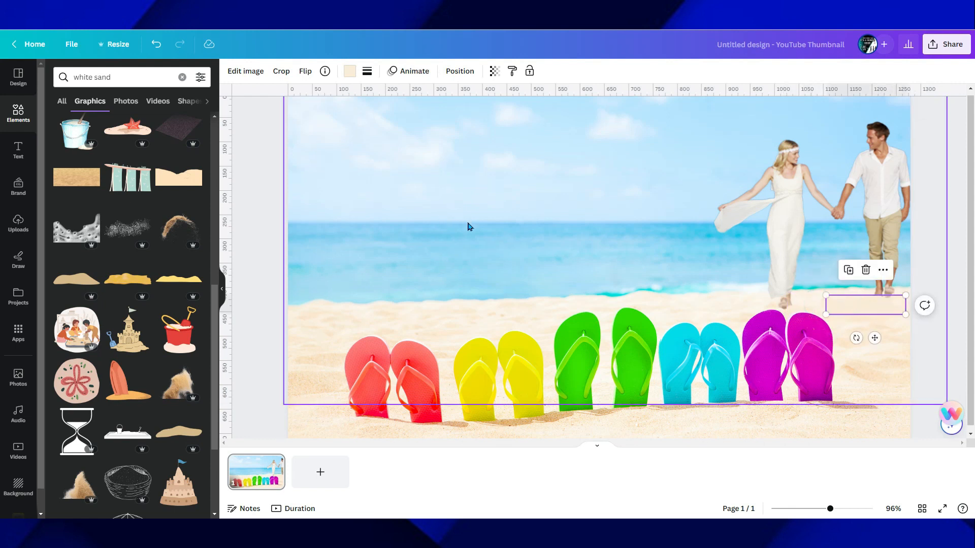
click(270, 178)
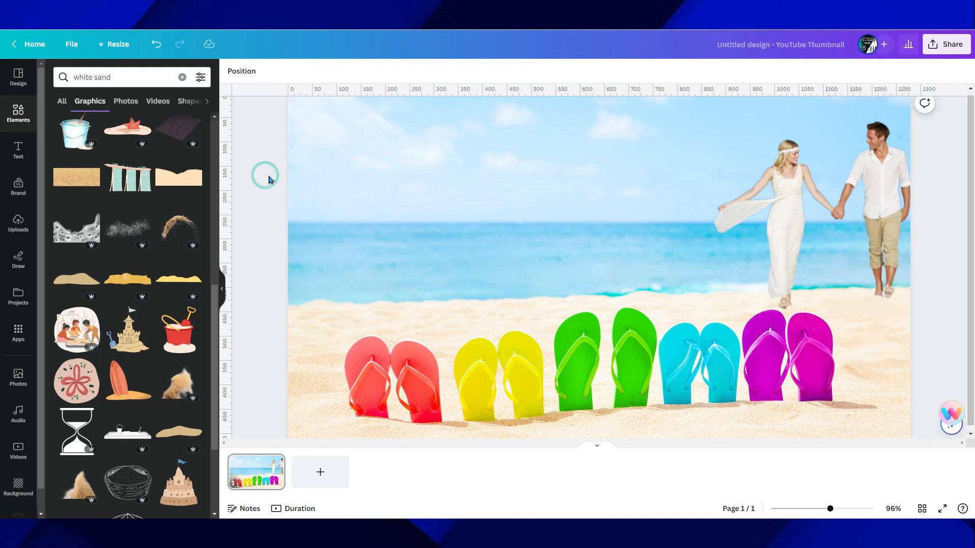
Step: Duplicate the sand mound and move the copy to the woman's feet
click(871, 311)
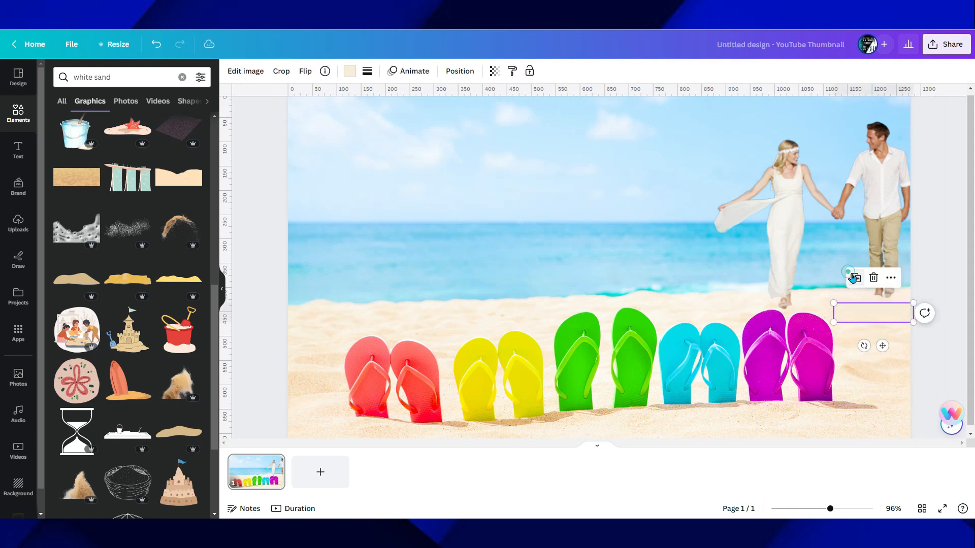
drag(861, 311, 772, 308)
click(266, 192)
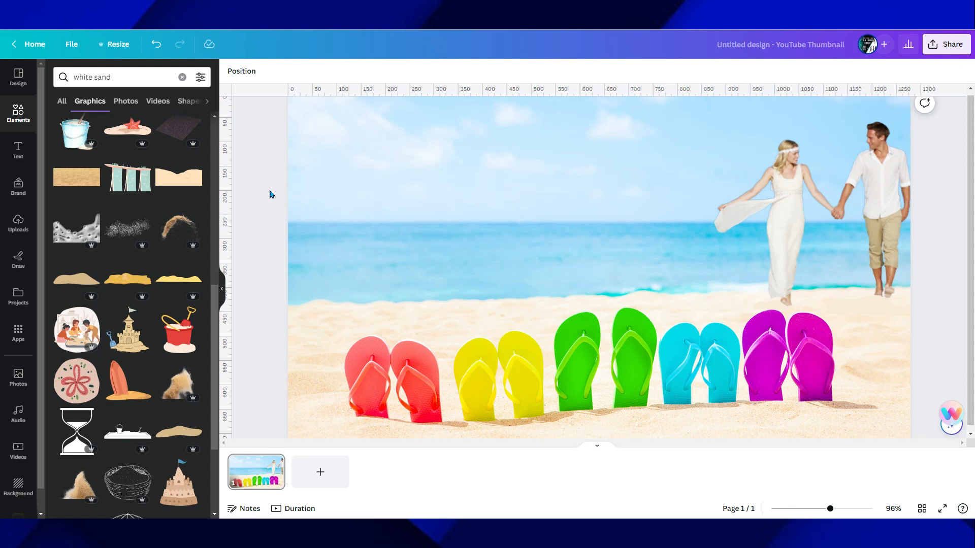
Step: Add the pink neon "GLOW" text style to the design and shrink it to font size 139
click(246, 187)
click(18, 151)
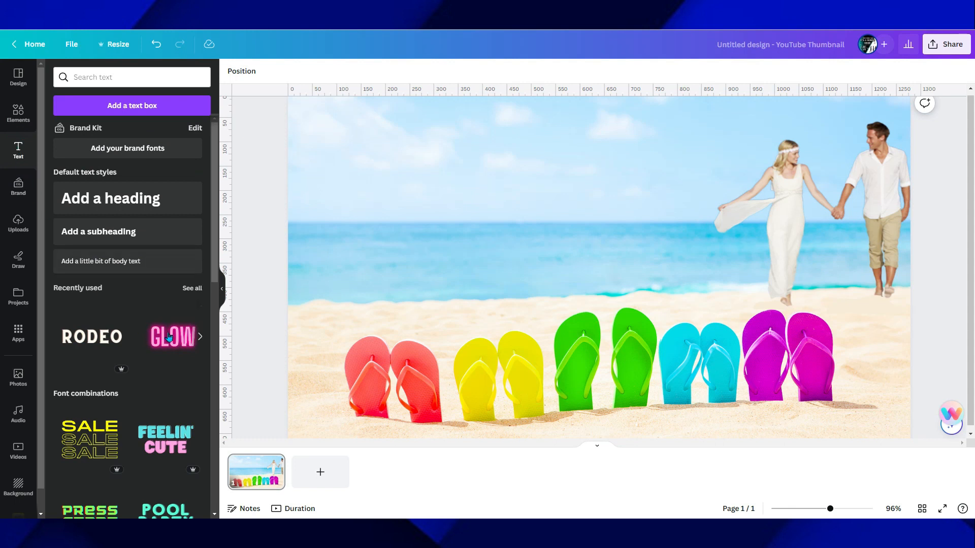
click(169, 335)
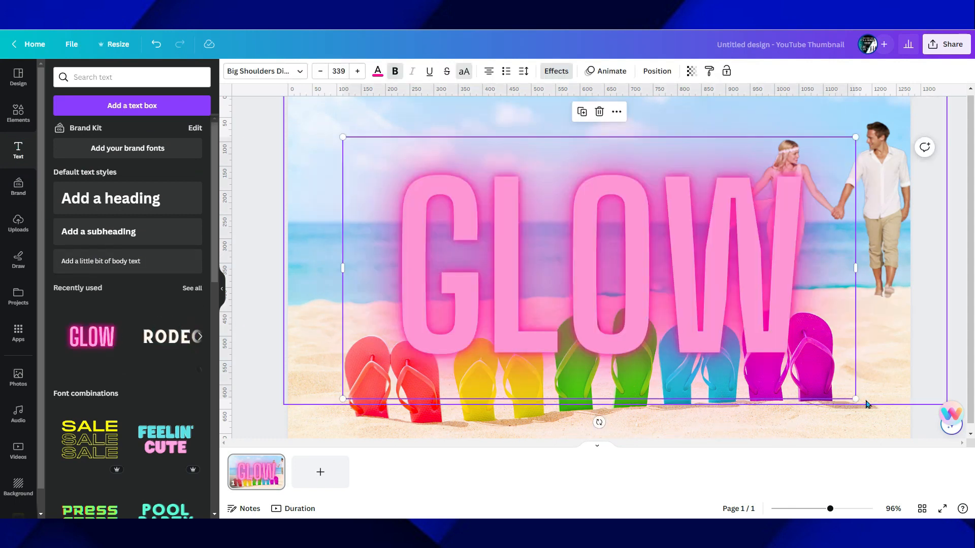
drag(860, 398, 553, 244)
Step: Replace the neon "GLOW" wording with "BEACH LOVE"
drag(536, 180, 355, 183)
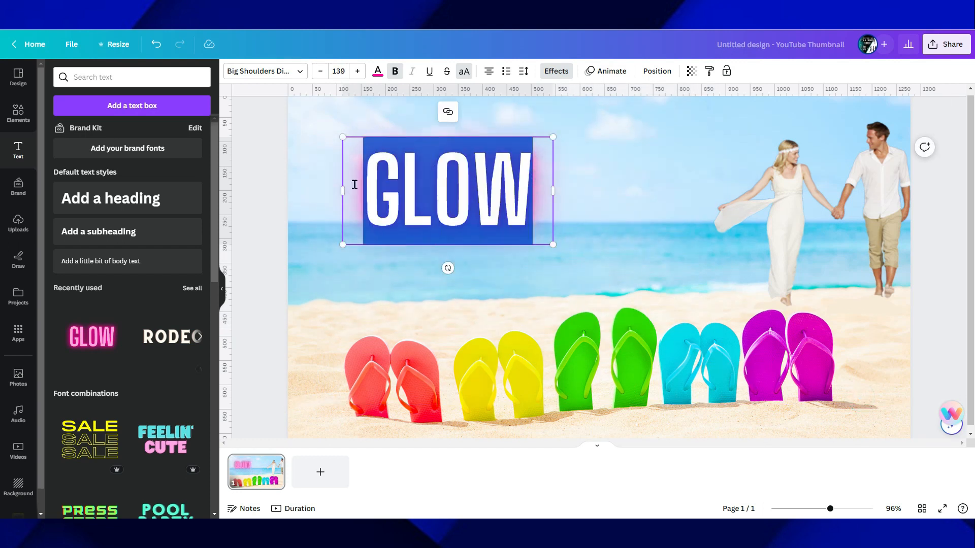
text(BEACH P)
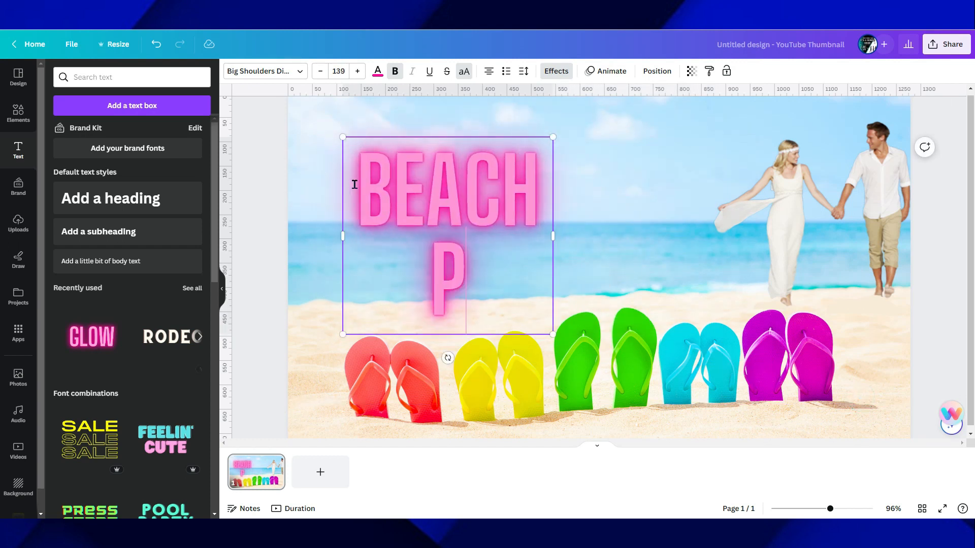
key(BackSpace)
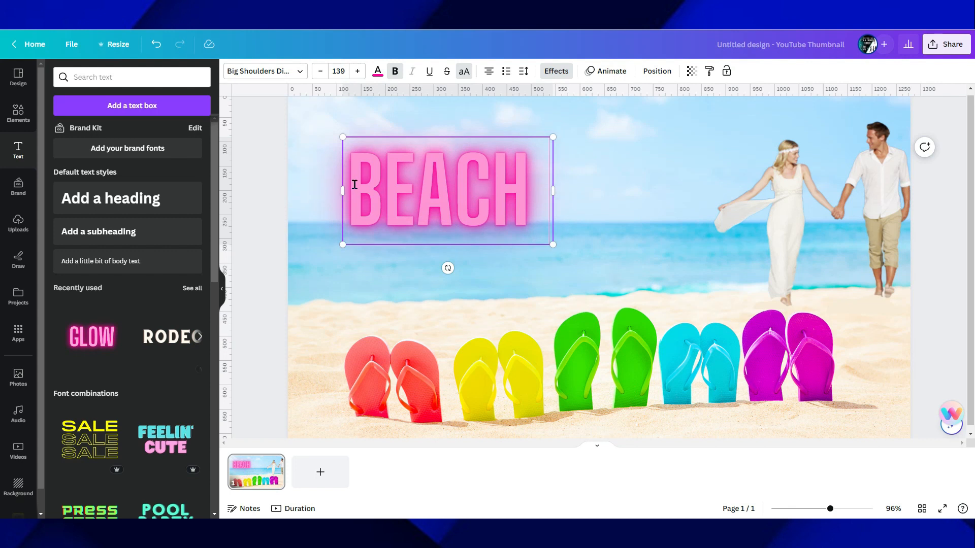
text(LOV3)
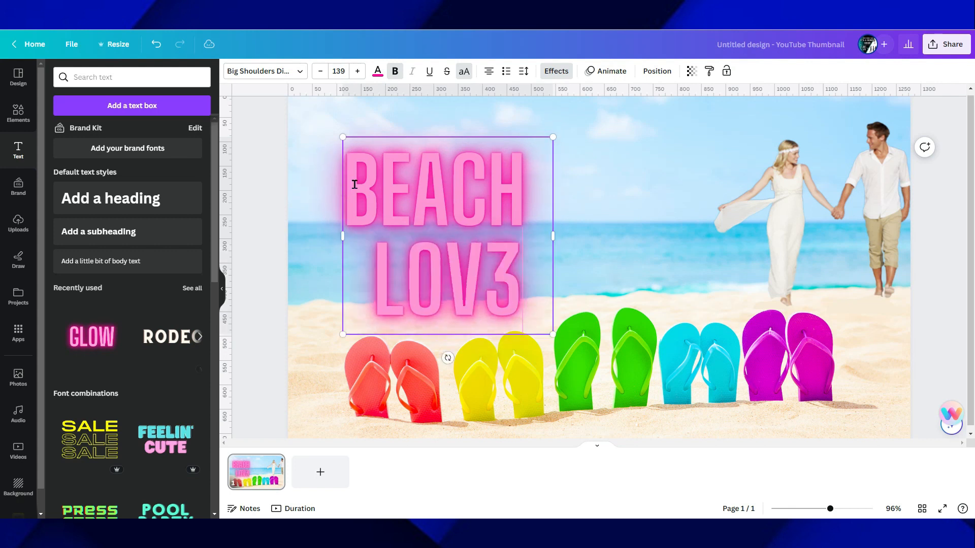
key(BackSpace)
text(E)
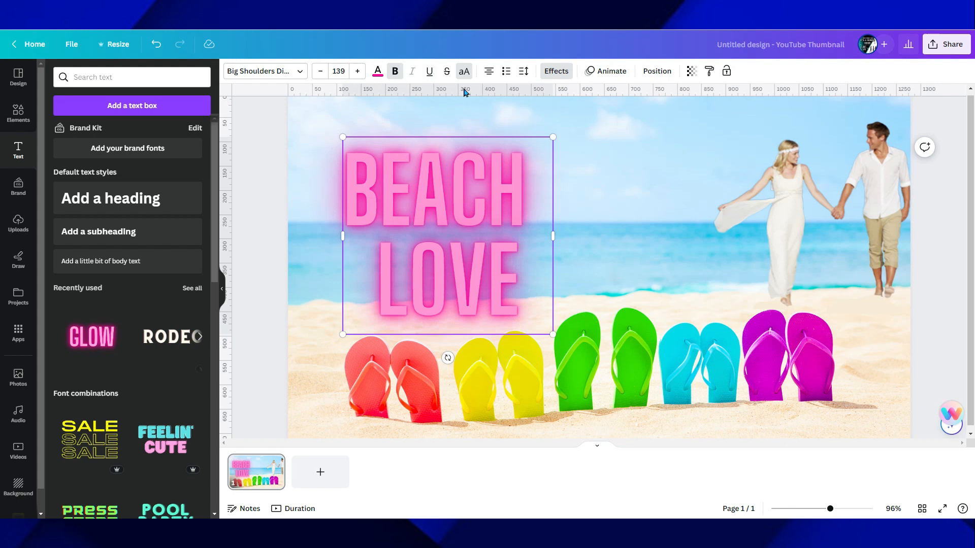
Step: Widen the title's text box so the words fit on one line, and move it to the upper-left area of the sky
drag(573, 234, 743, 240)
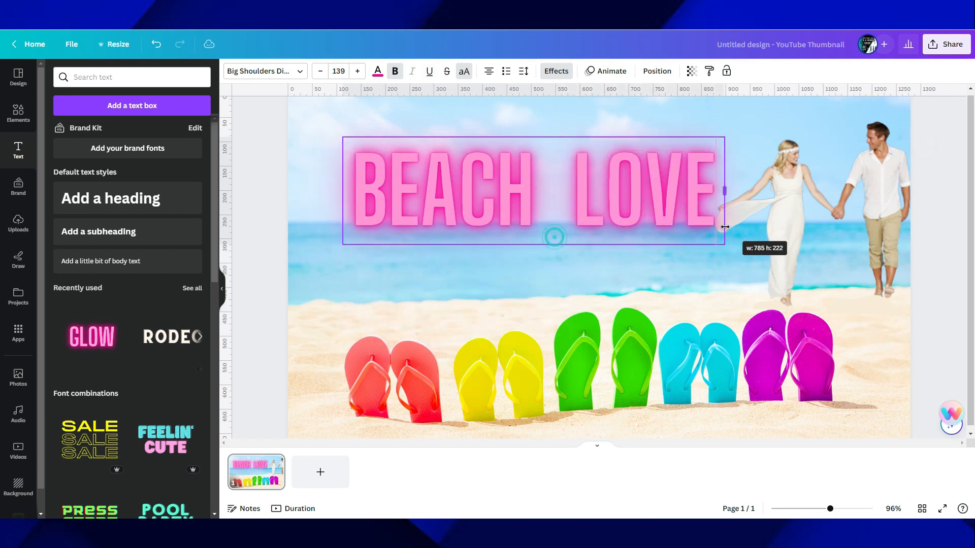
click(556, 250)
drag(461, 210, 421, 185)
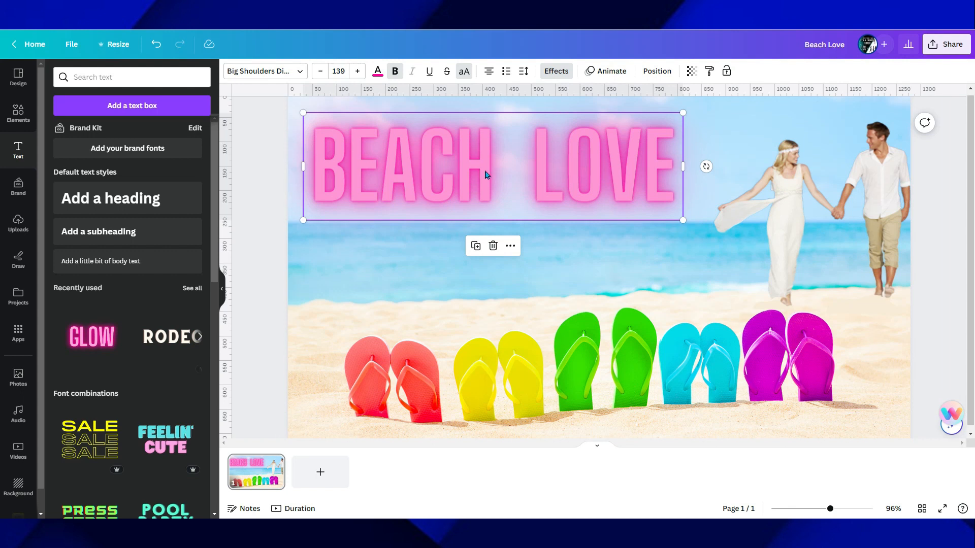
Step: Set the transparency of the "BEACH LOVE" title to 67
click(700, 72)
drag(691, 113, 660, 113)
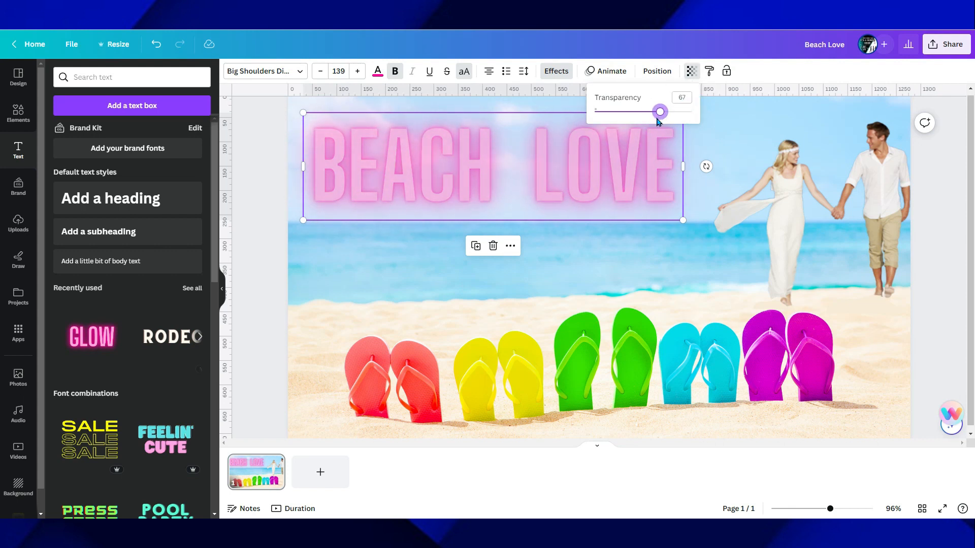
click(256, 153)
click(257, 154)
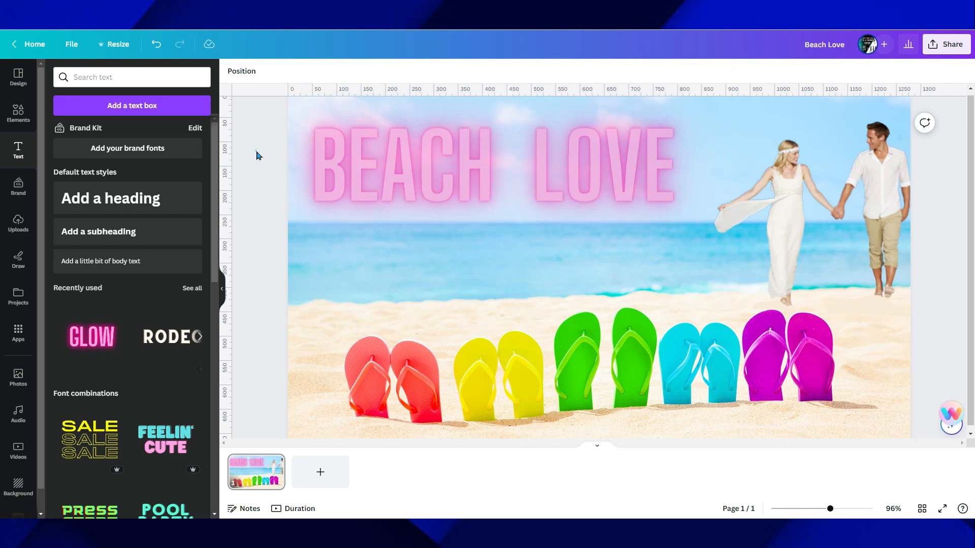
Step: Apply the Lift text effect to the "BEACH LOVE" title
click(513, 177)
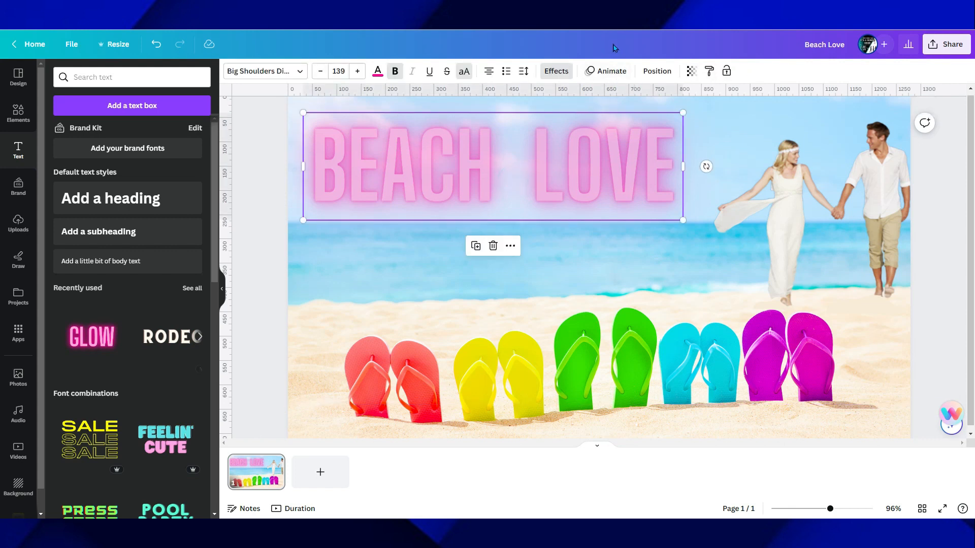
click(557, 72)
click(192, 136)
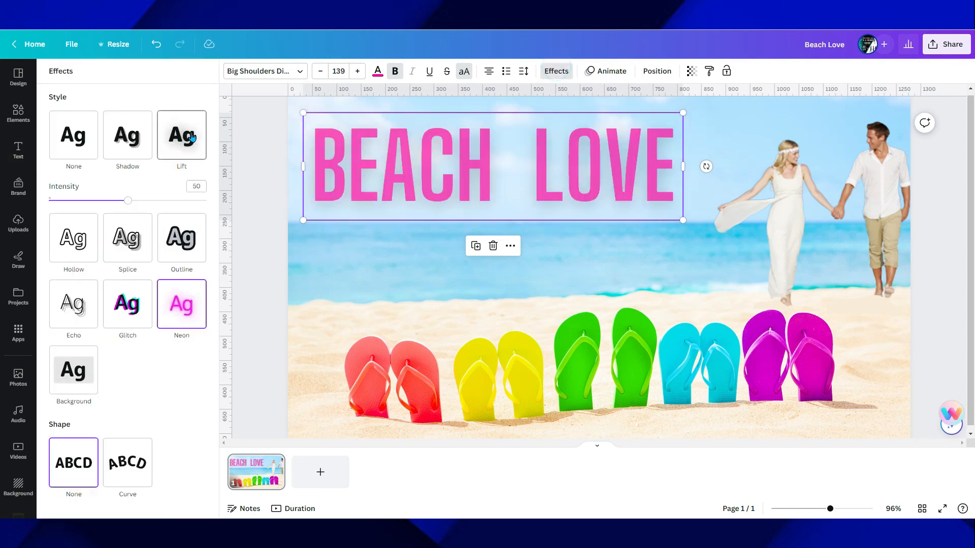
Step: Try the Shadow and Hollow effects on the "BEACH LOVE" title, and settle on the Splice effect
click(127, 135)
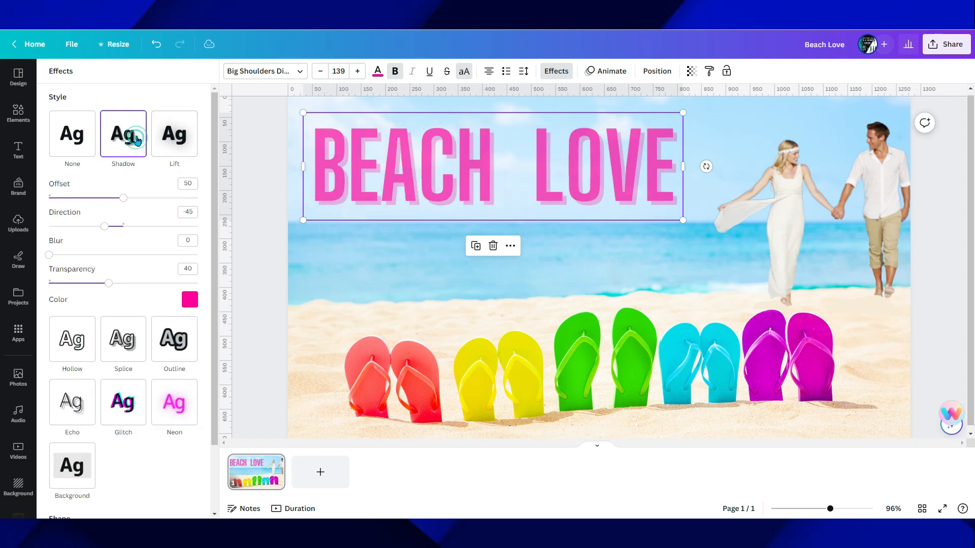
click(72, 142)
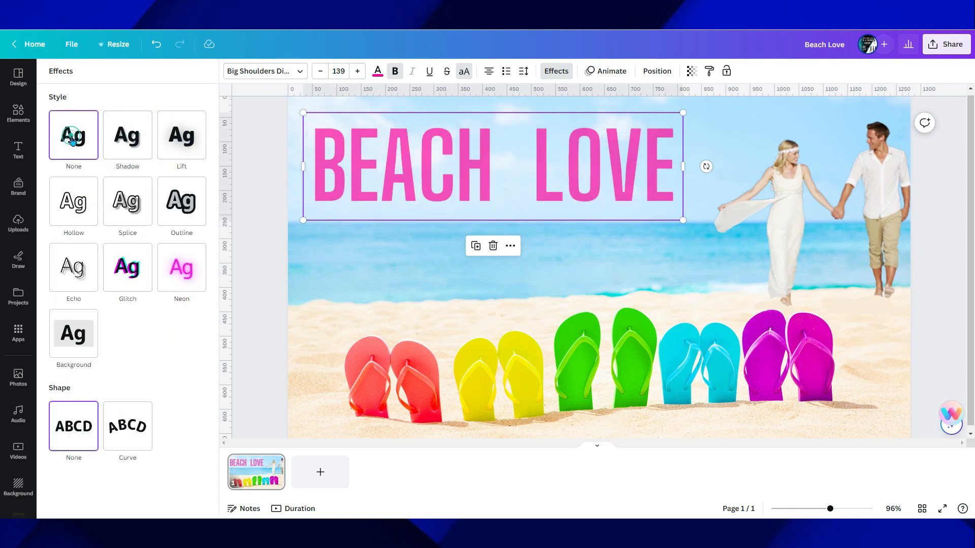
click(80, 213)
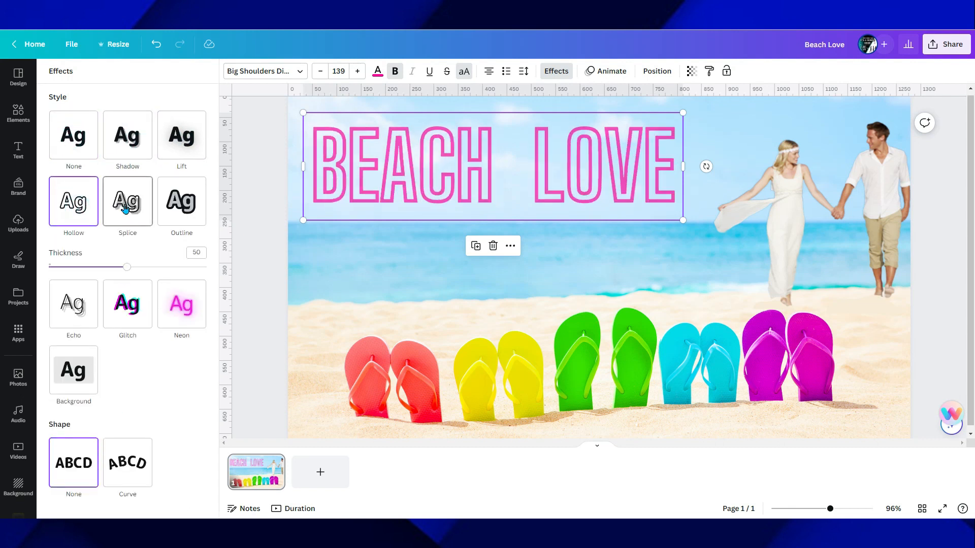
click(128, 203)
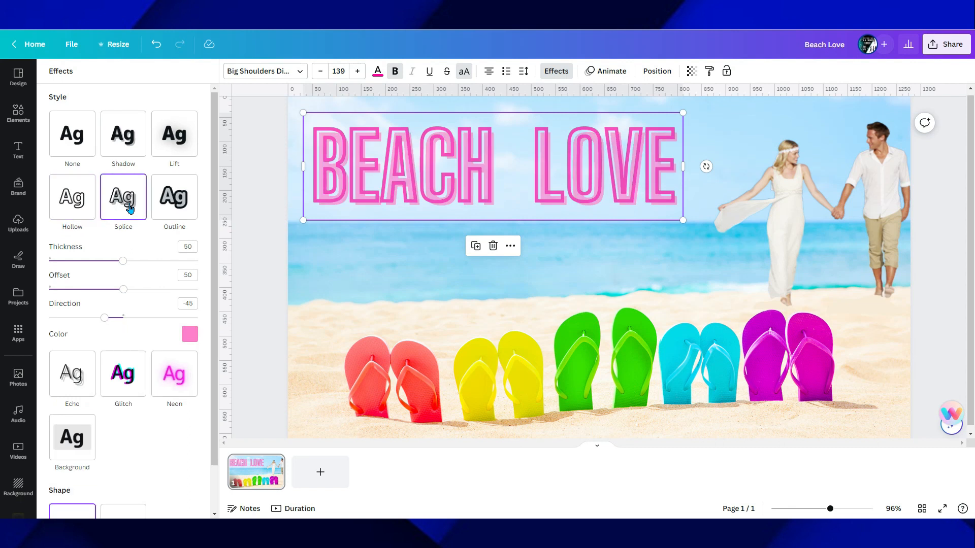
click(274, 185)
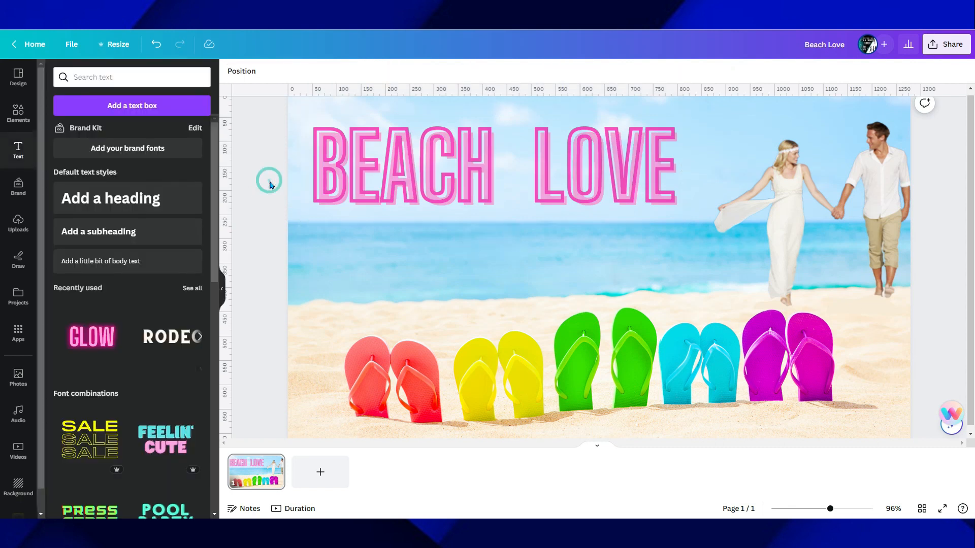
Step: Shift the "BEACH LOVE" title slightly down and to the right, and set its transparency to 51
click(412, 179)
drag(412, 179, 416, 187)
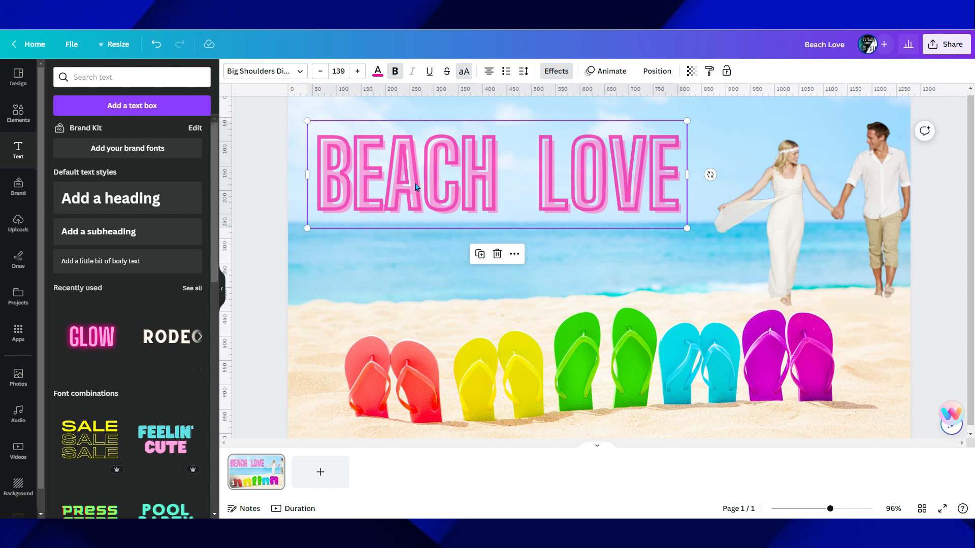
click(264, 164)
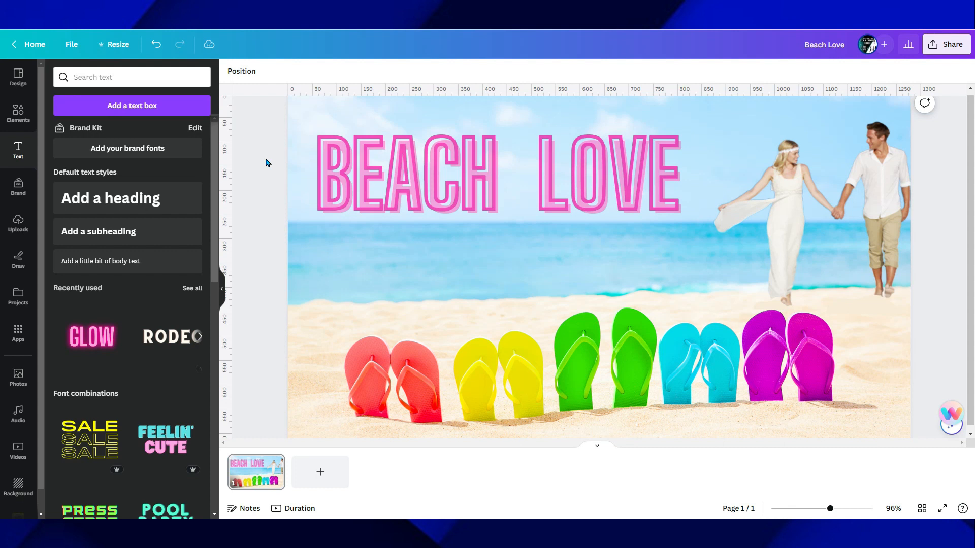
click(456, 169)
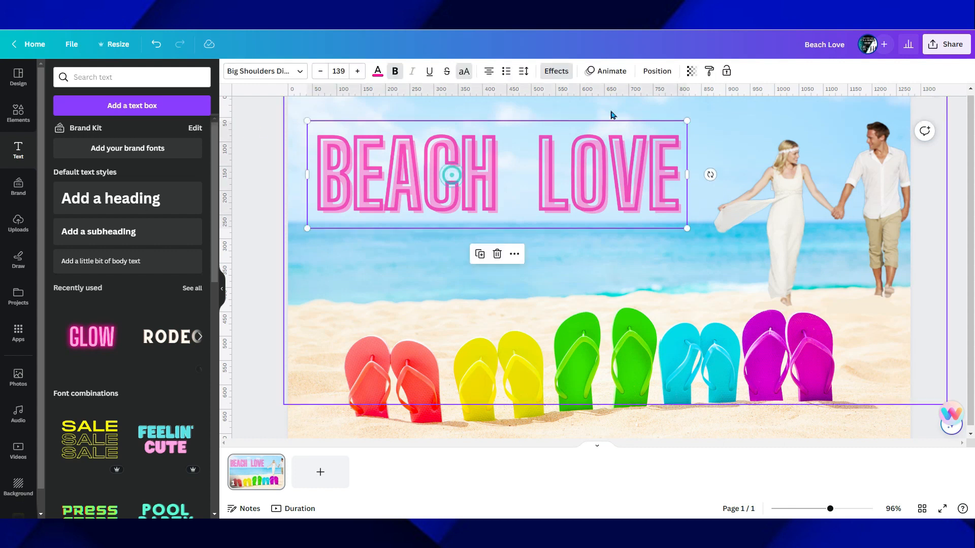
click(691, 71)
mouse_move(661, 116)
mouse_down()
mouse_move(632, 115)
mouse_move(648, 120)
mouse_move(633, 127)
mouse_move(643, 120)
mouse_up()
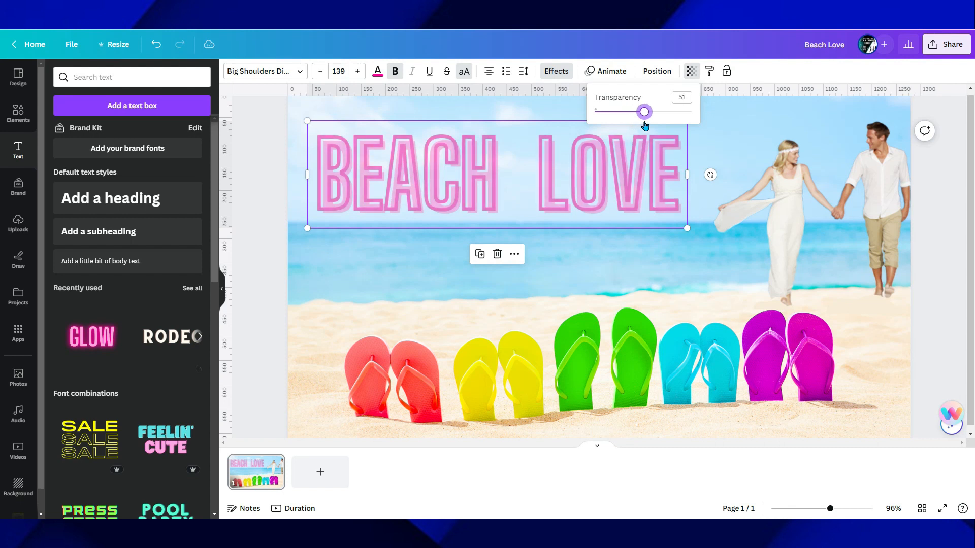
Step: Set the transparency of the couple photo to 84
click(786, 190)
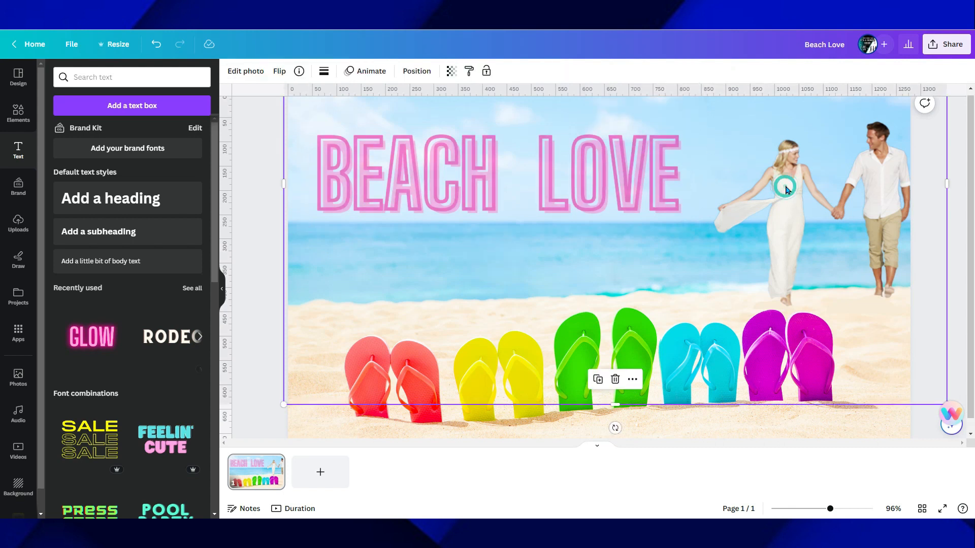
click(451, 71)
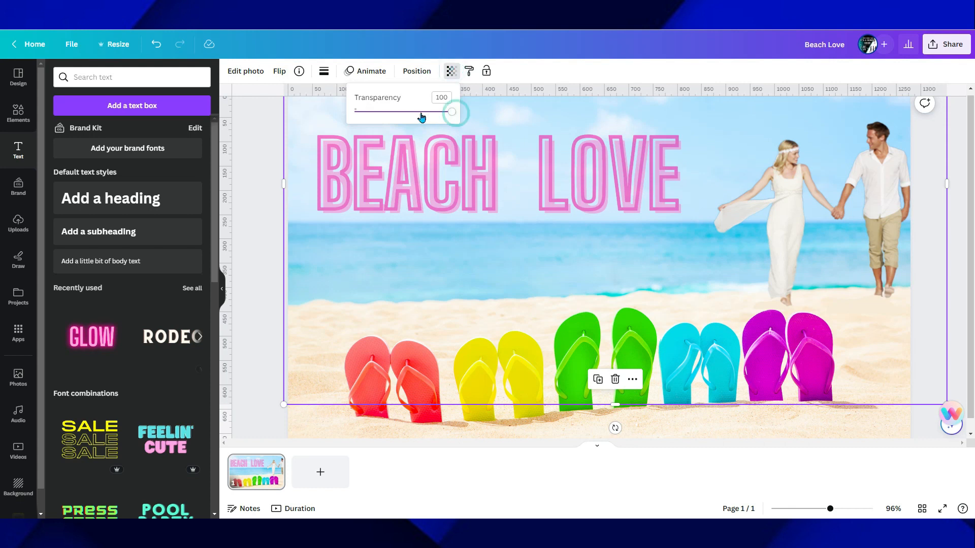
mouse_move(445, 110)
mouse_down()
mouse_move(367, 113)
mouse_move(432, 117)
mouse_up()
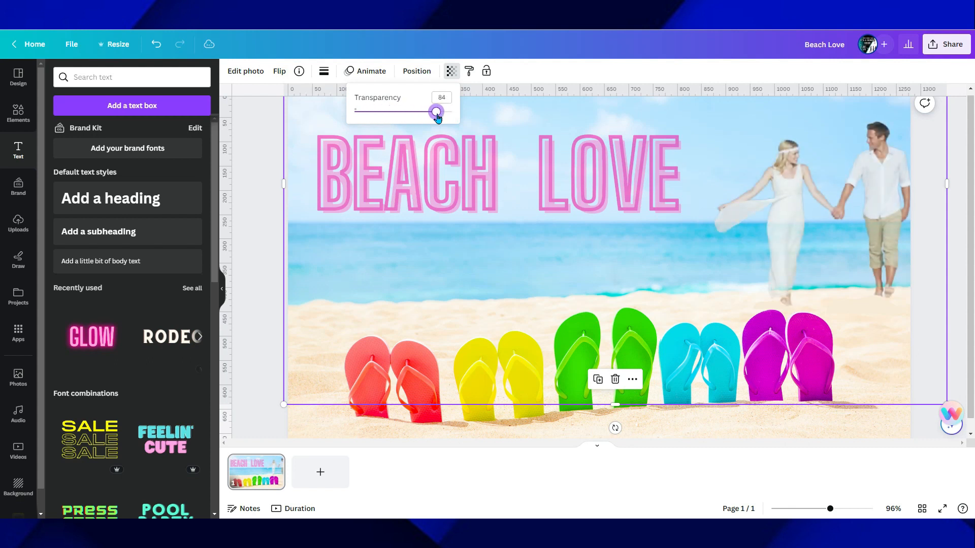
click(245, 123)
Step: Clear the page by deleting the title, the couple photo and the flip-flop beach background
drag(252, 130, 877, 385)
key(Delete)
click(617, 264)
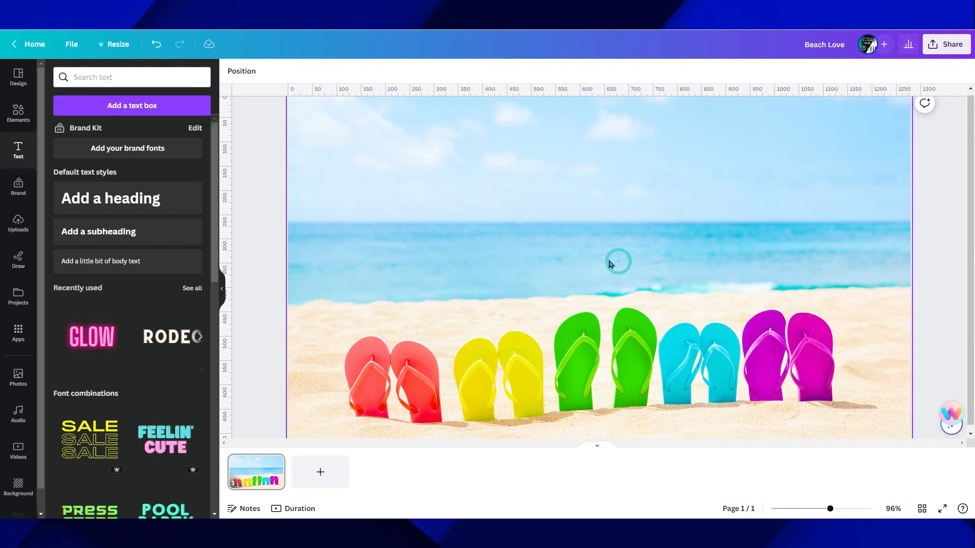
click(438, 256)
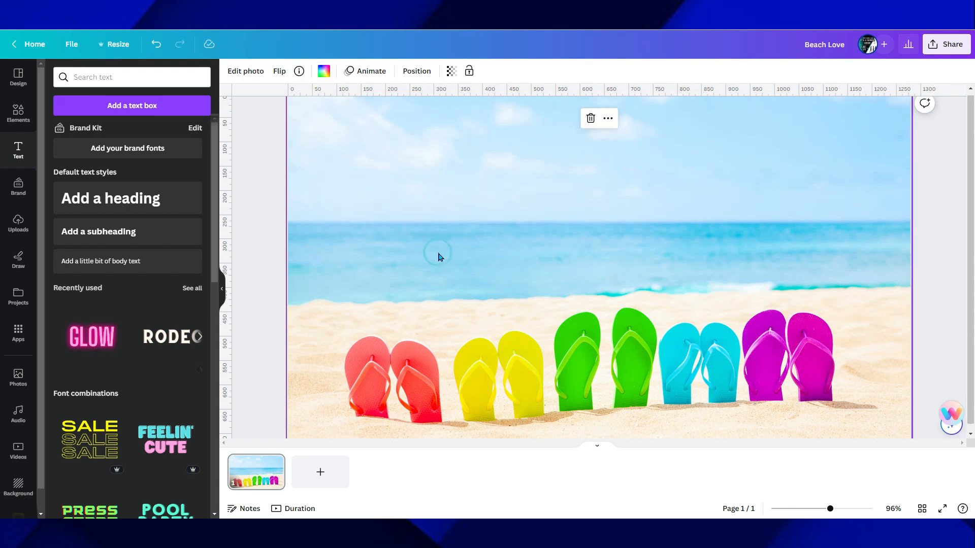
click(591, 118)
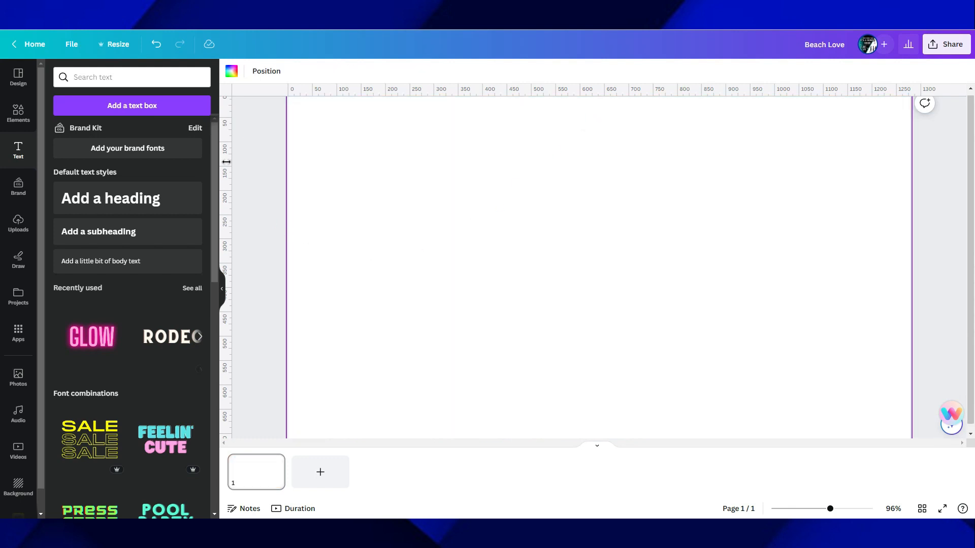
Step: Apply the red and black "Learn Martial Arts" YouTube thumbnail template to the blank page
click(18, 113)
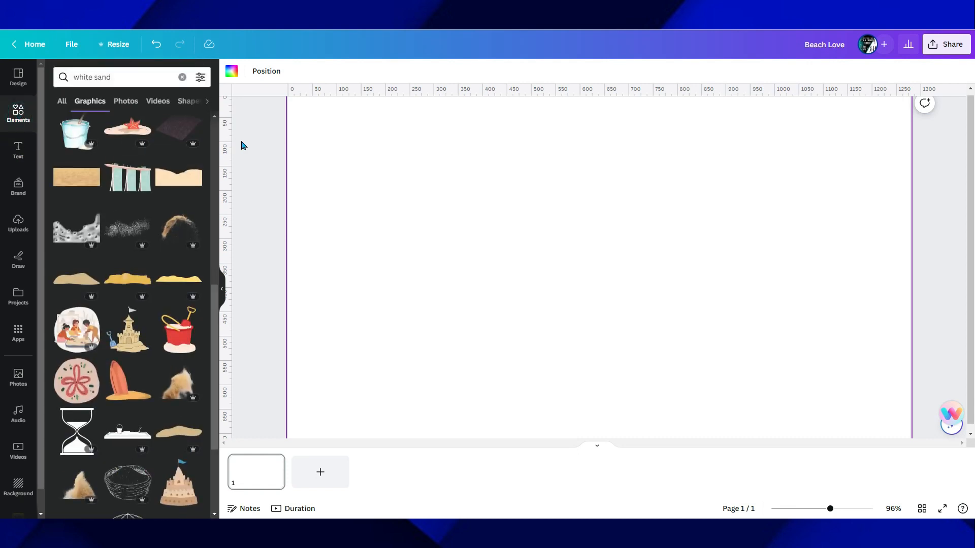
click(18, 77)
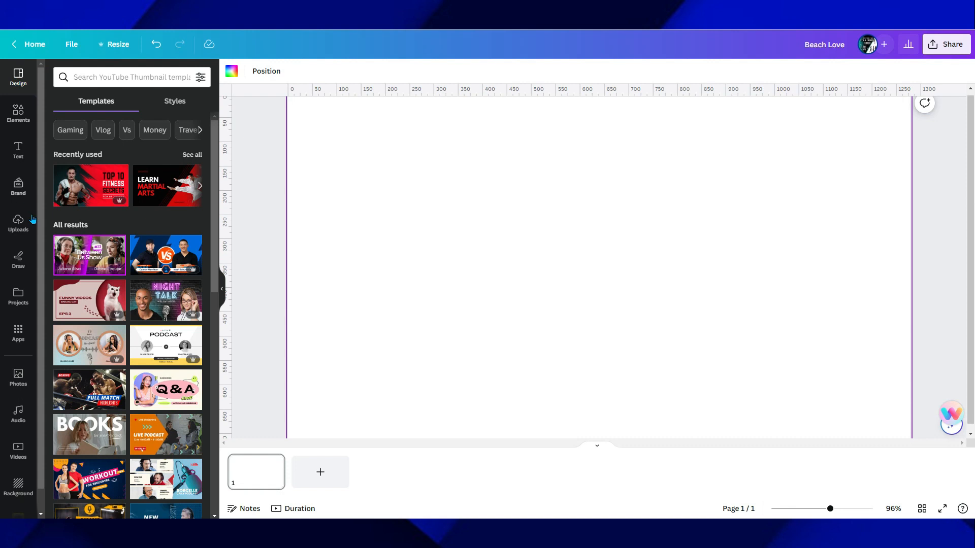
click(155, 194)
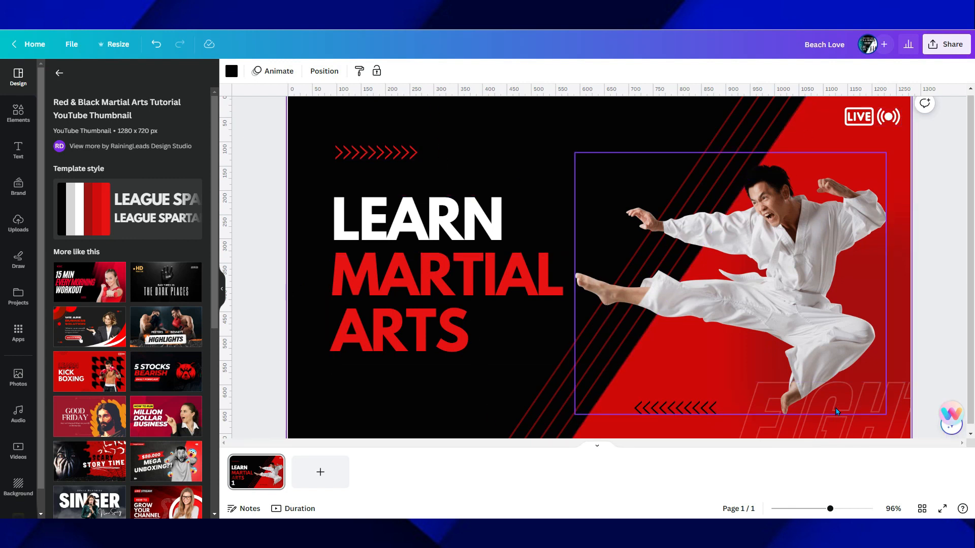
Step: Delete the outlined "FIGHT" graphic, the martial artist photo, the LIVE badge and the broadcast icon from the template
click(836, 433)
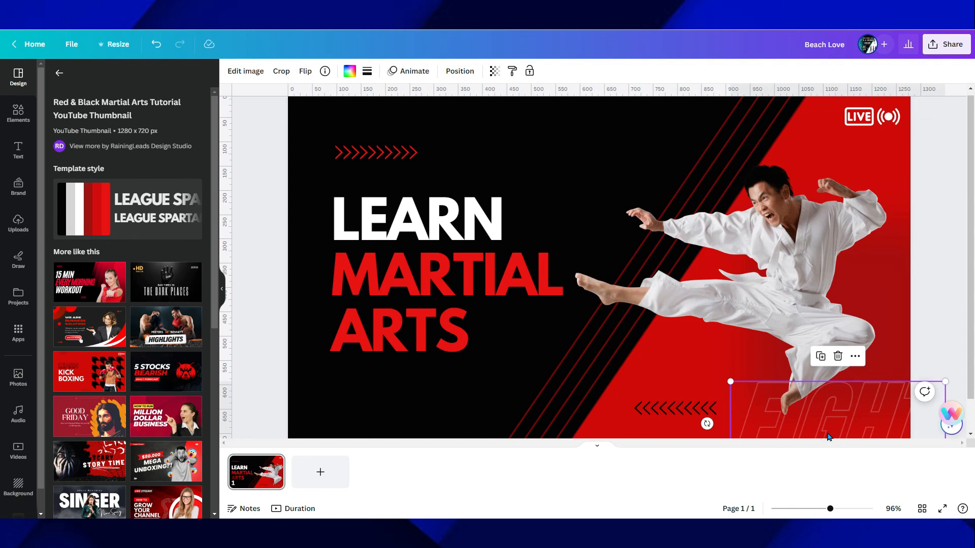
key(Delete)
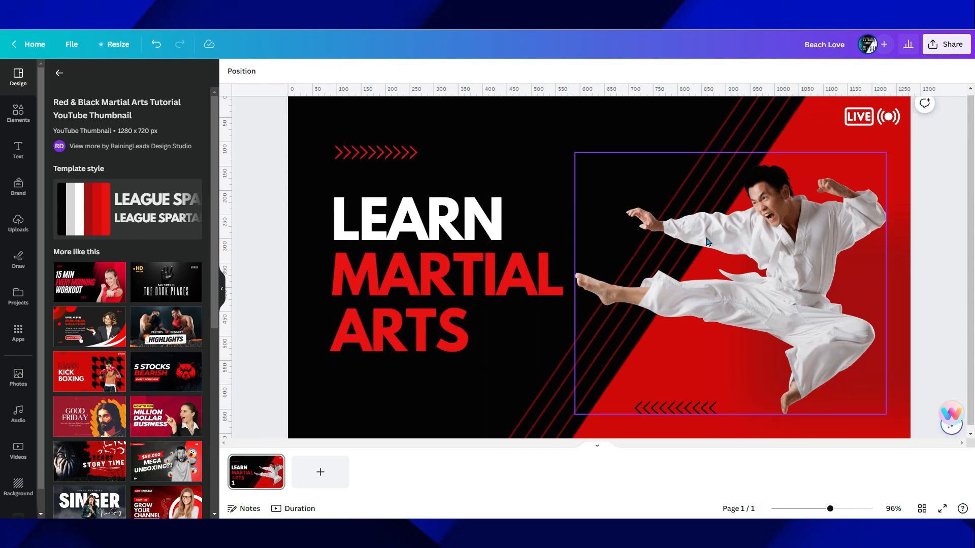
click(767, 265)
key(Delete)
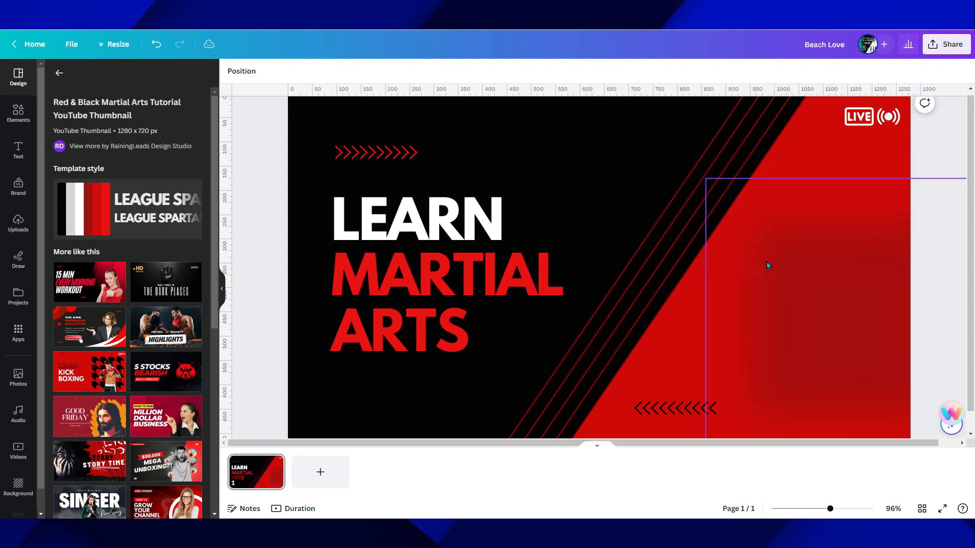
click(860, 117)
key(Delete)
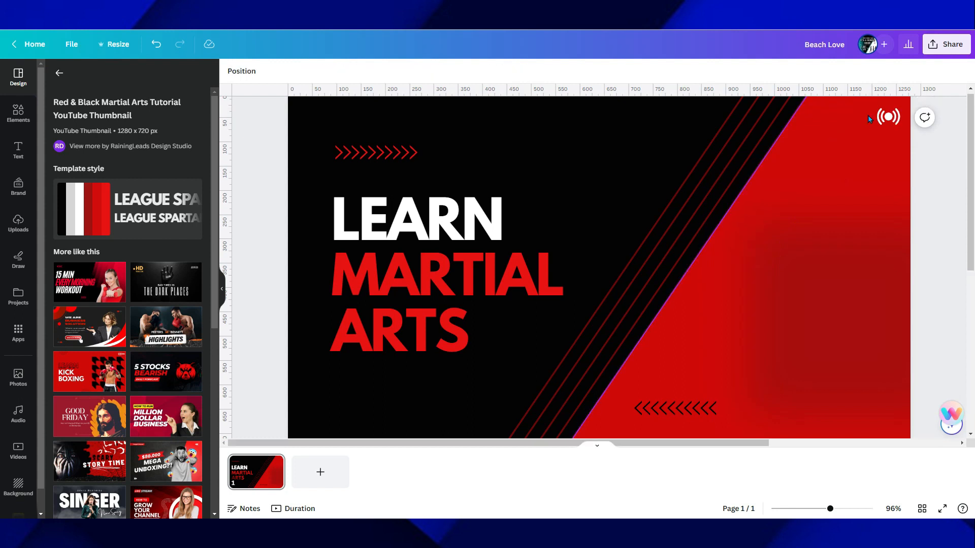
click(886, 117)
key(Delete)
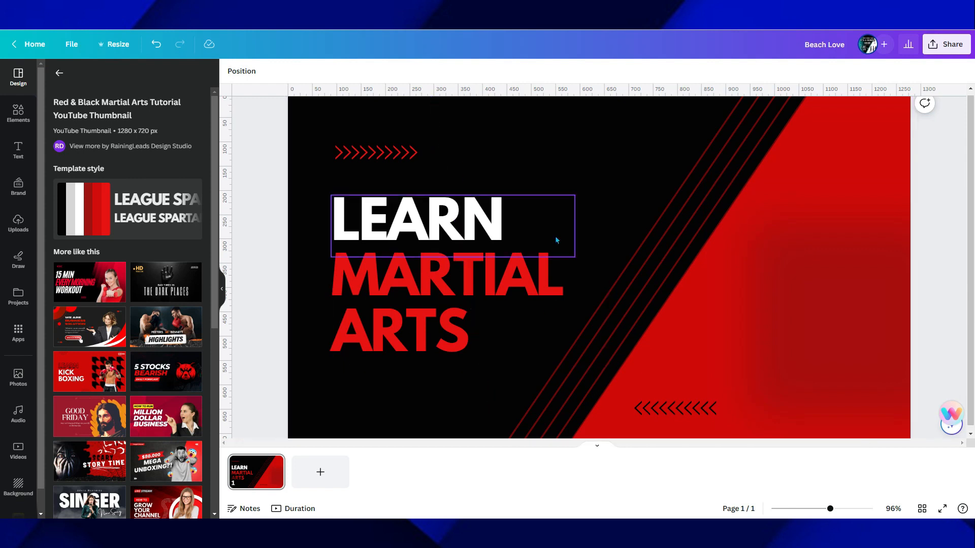
Step: Switch to the "15 Min Every Morning Workout" thumbnail template and delete its photo of the woman with dumbbells
click(75, 282)
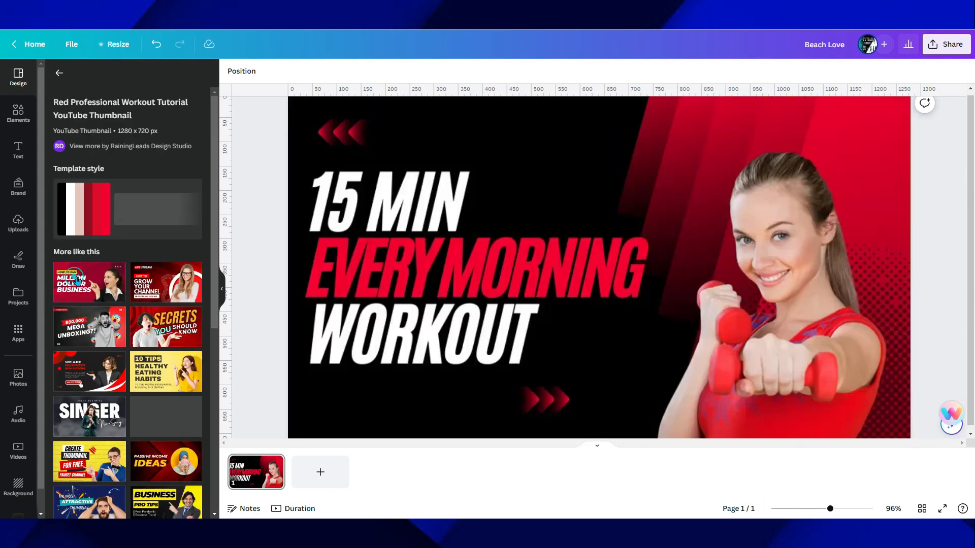
click(760, 265)
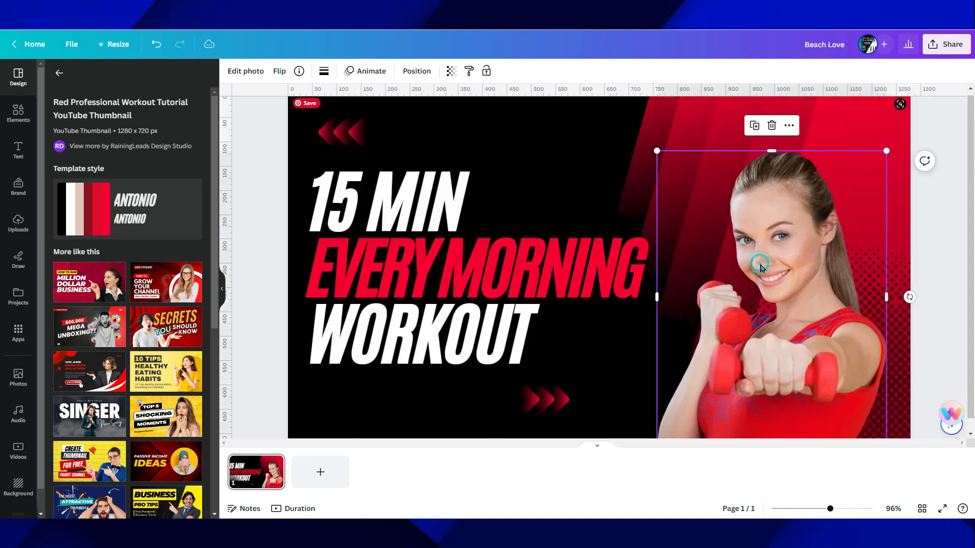
key(Delete)
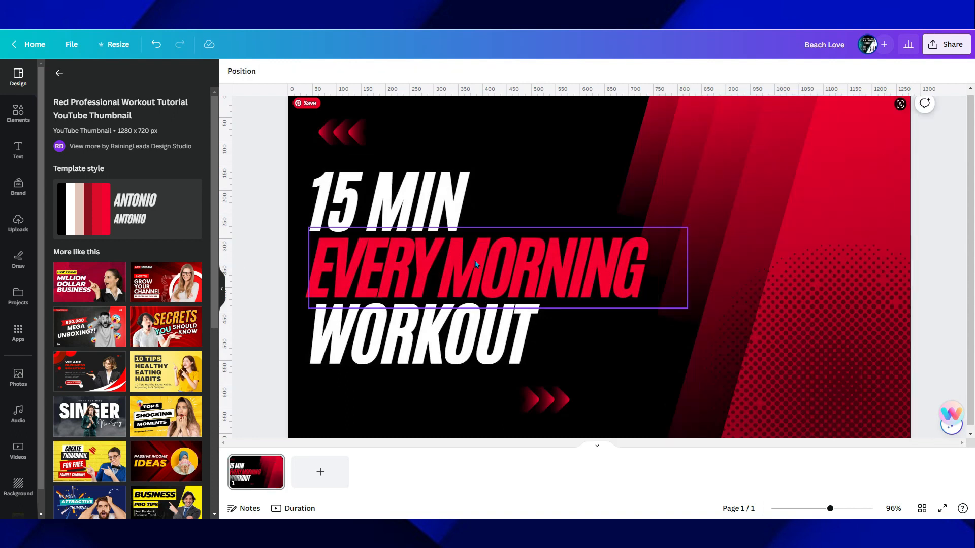
Step: Add the uploaded portrait with the colourful bar background, and position it on the right side of the thumbnail
click(18, 224)
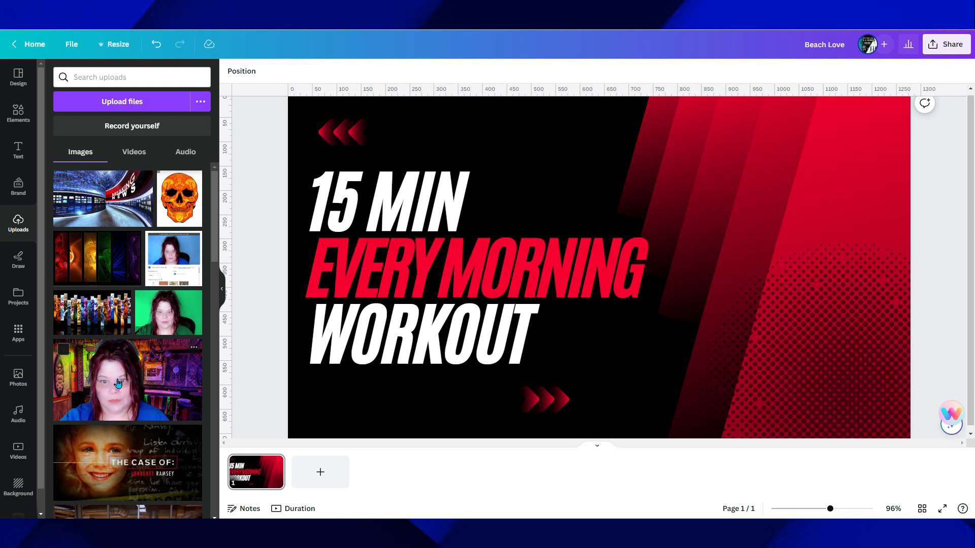
click(114, 411)
drag(620, 280, 763, 269)
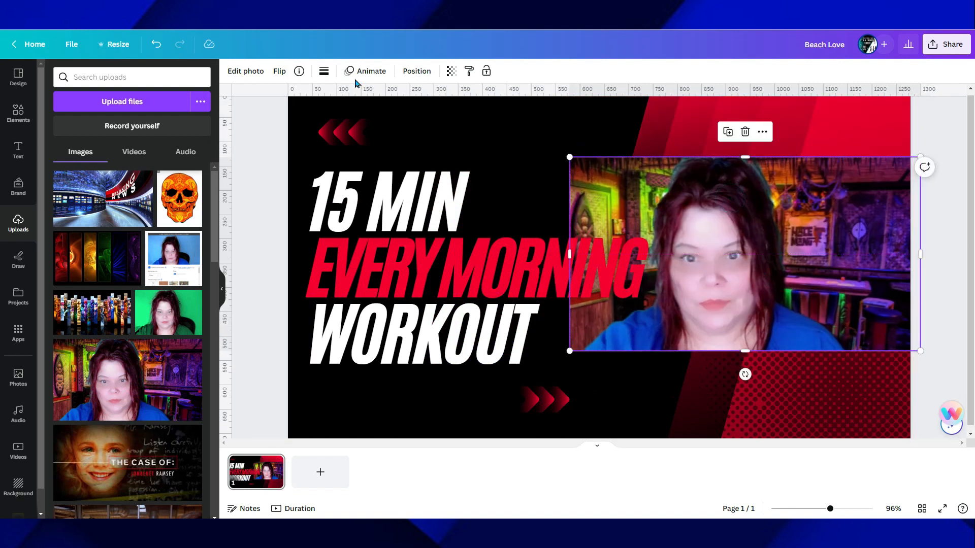
Step: Remove the portrait's background, enlarge the cut-out and place it in the lower-right corner of the thumbnail
click(245, 71)
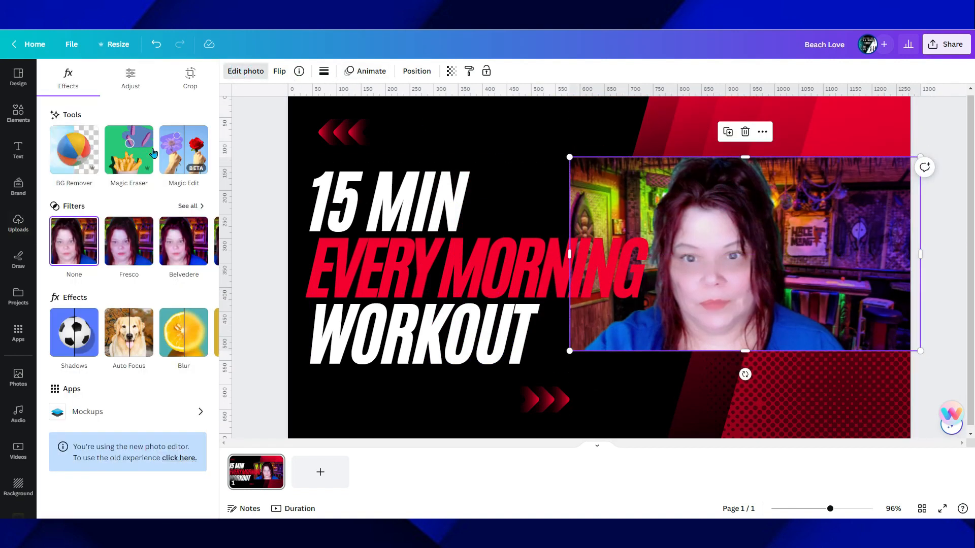
click(69, 156)
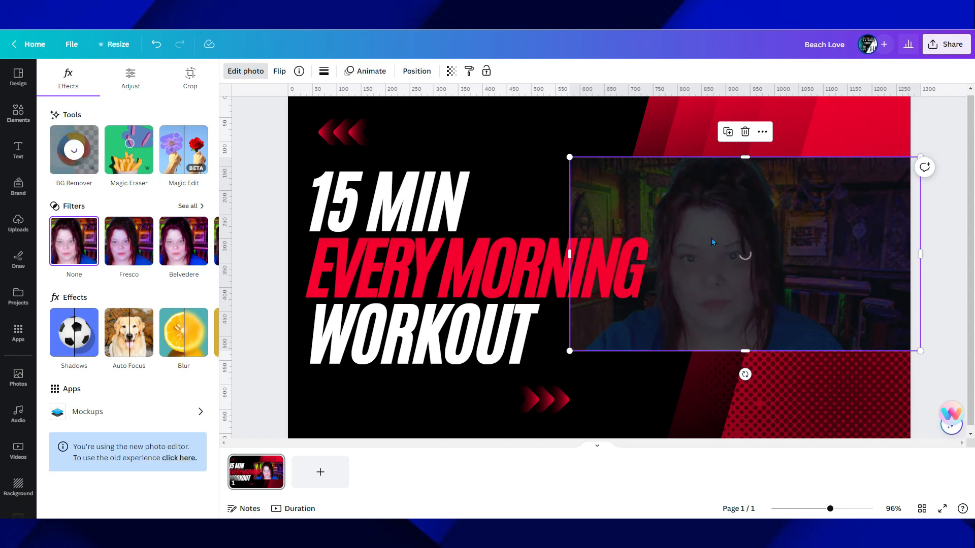
drag(570, 157, 501, 120)
drag(690, 220, 822, 313)
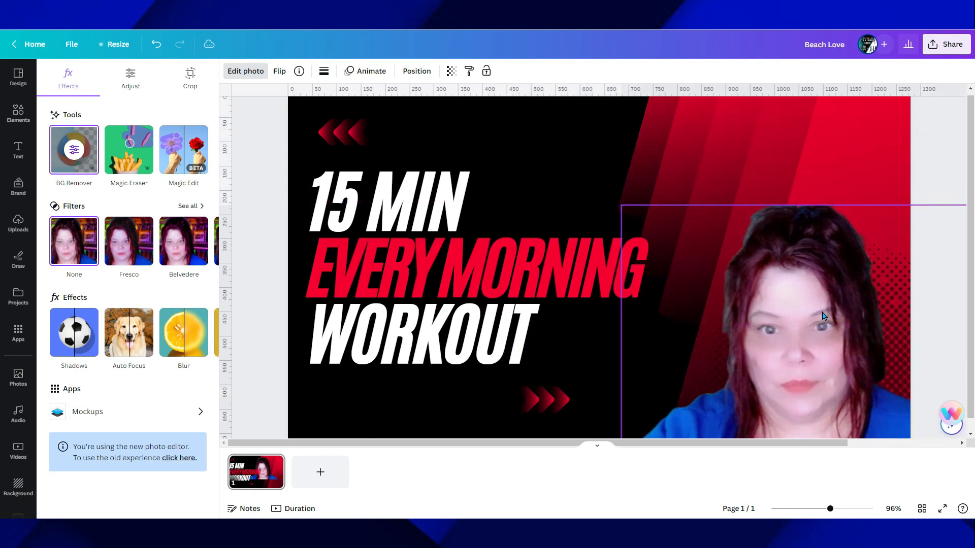
click(258, 205)
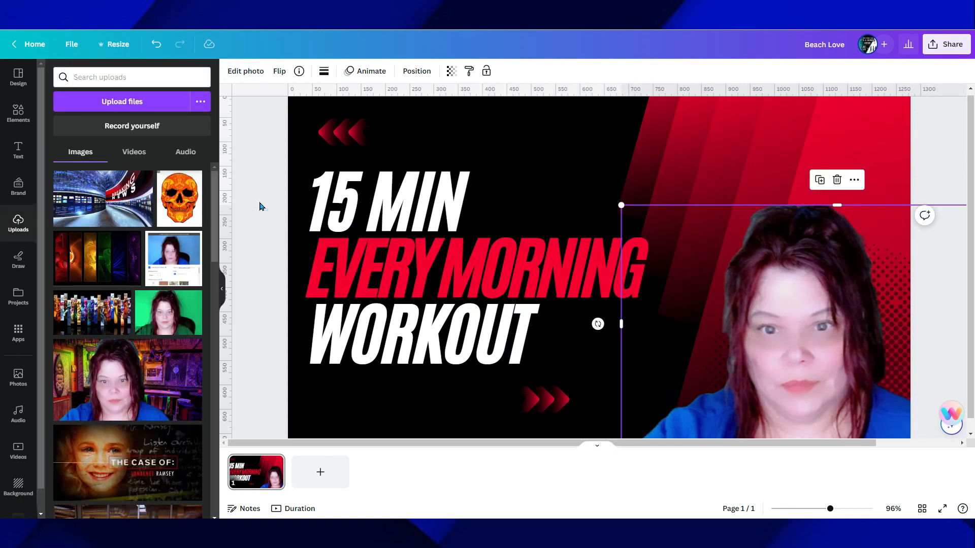
click(259, 207)
Step: Replace the "15 MIN" heading text with "SUNNY"
click(437, 217)
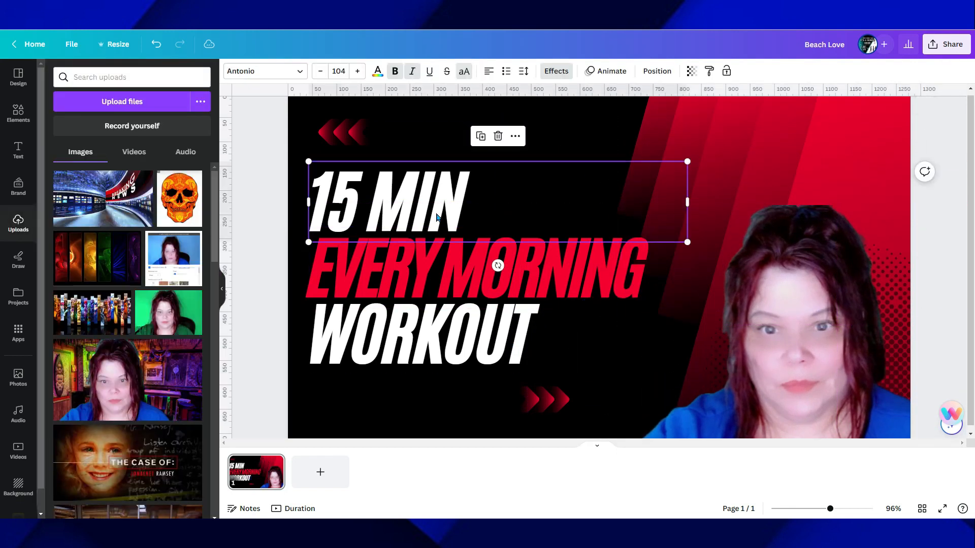
double_click(497, 197)
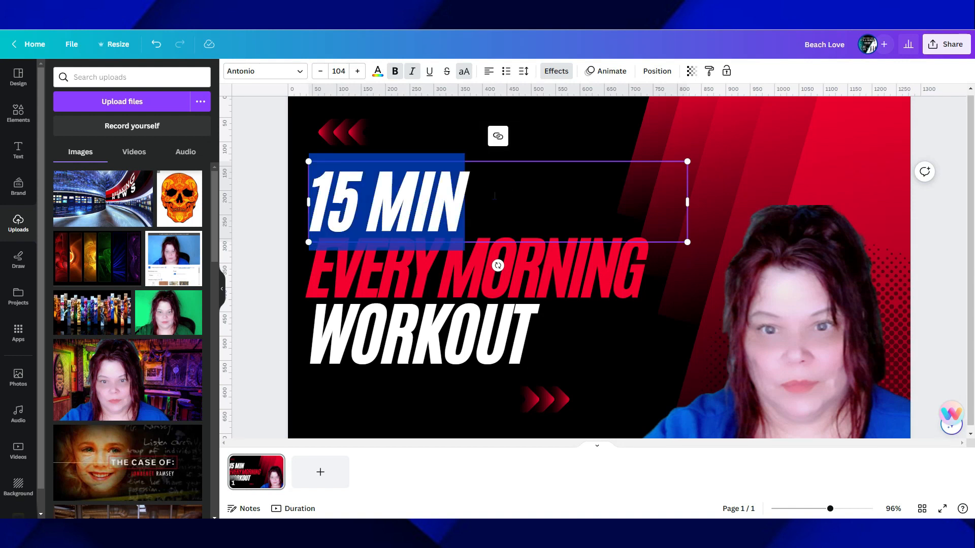
text(SUNNY)
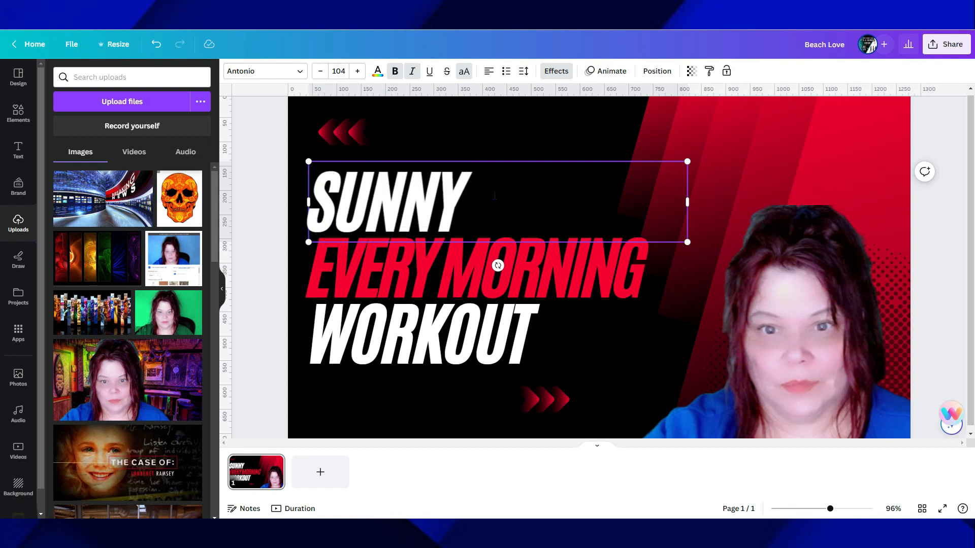
Step: Replace the red "EVERY MORNING" text line with "THUMBNAIL"
click(409, 277)
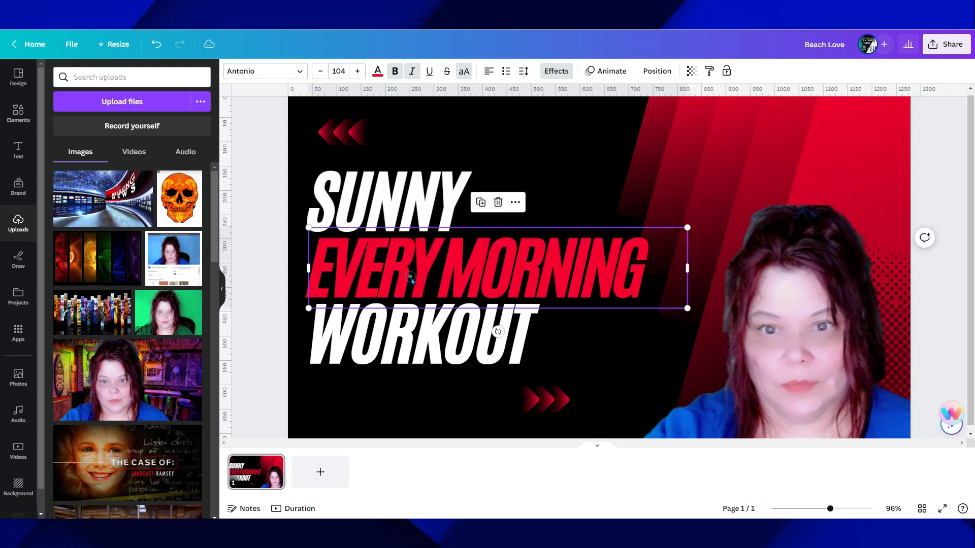
double_click(662, 280)
text(THUMBNAIL)
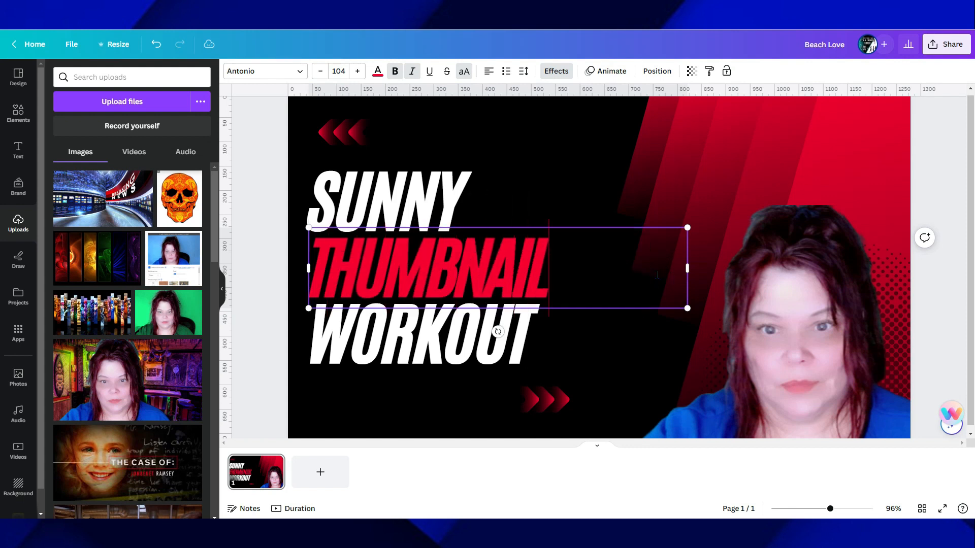
Step: Replace the "WORKOUT" text line with "THINKBOXMEDIA"
click(405, 347)
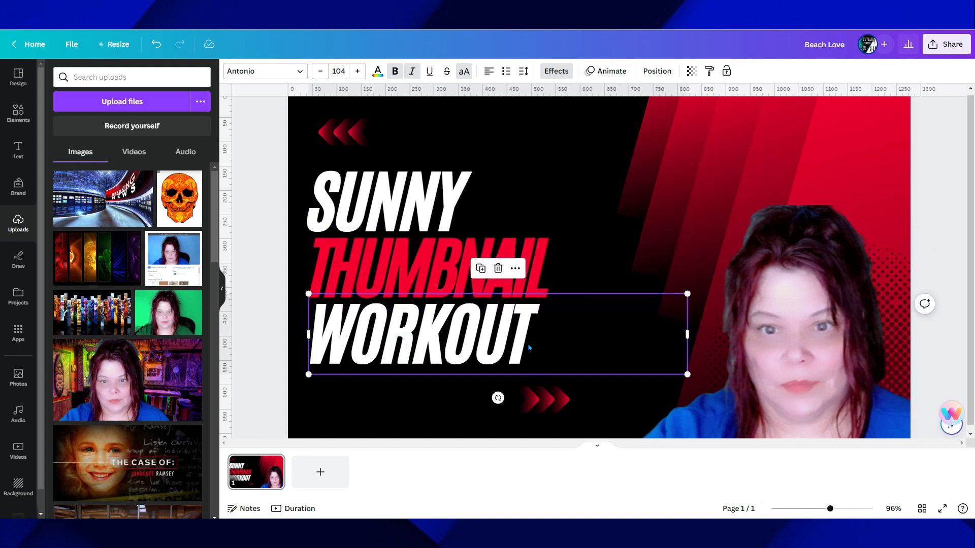
double_click(551, 344)
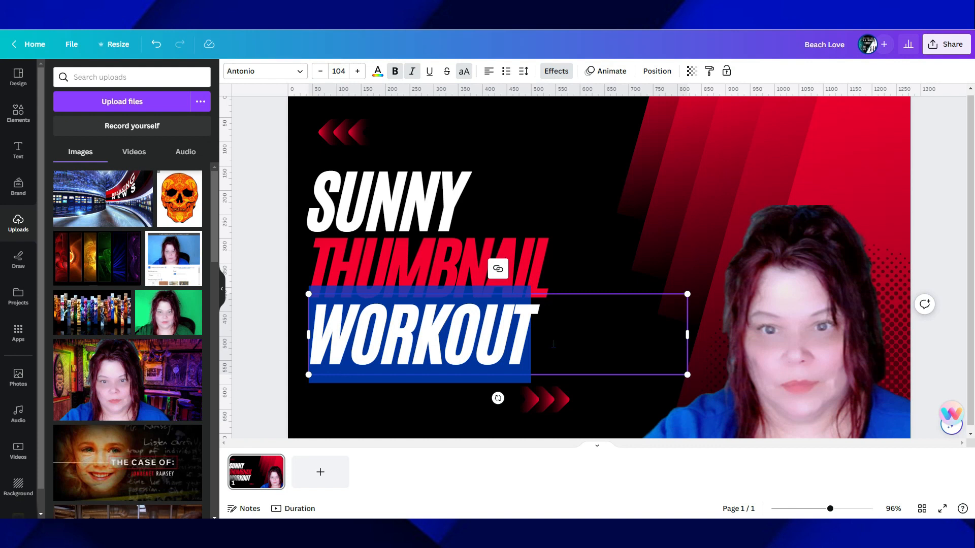
text(THINKBO)
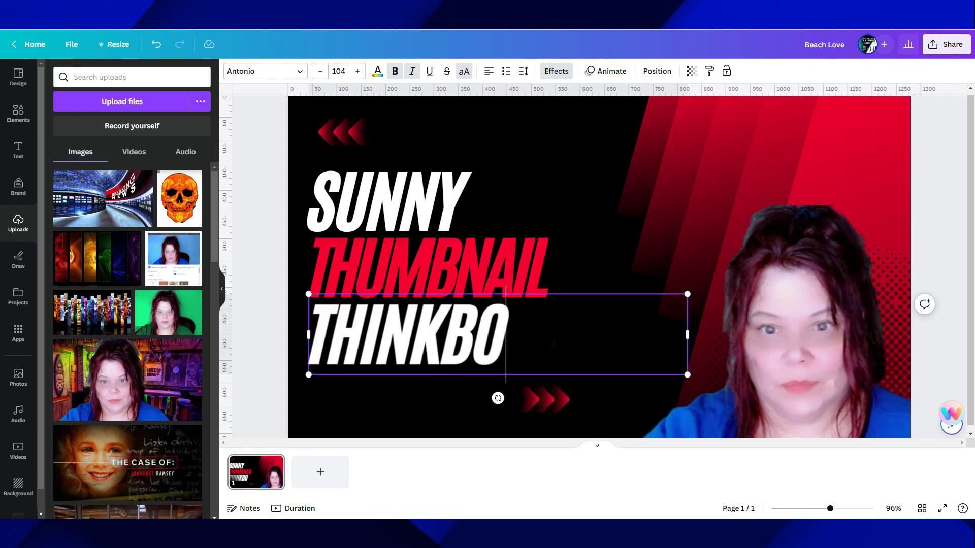
text(XMEDIA)
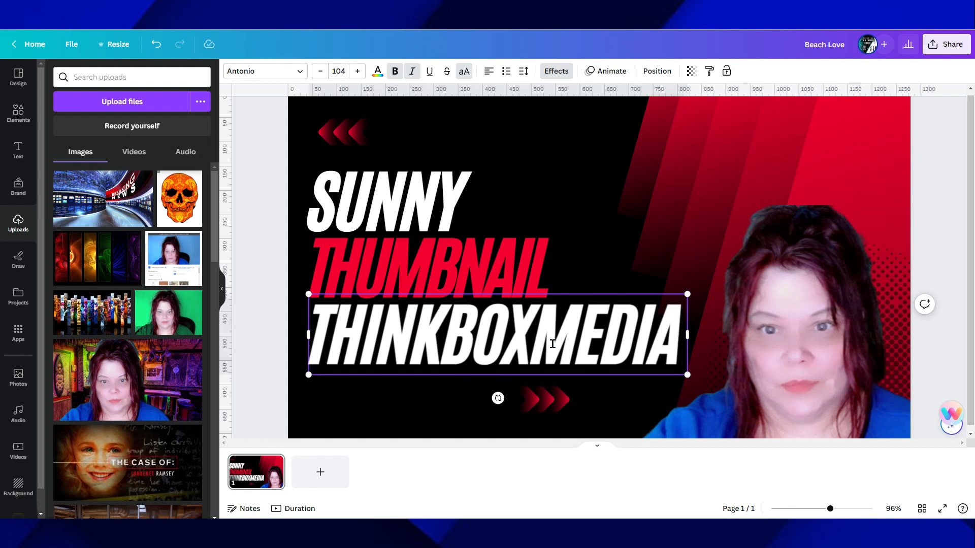
Step: Move the "SUNNY" heading up and to the right, and open its text effects
click(243, 175)
drag(366, 187, 456, 160)
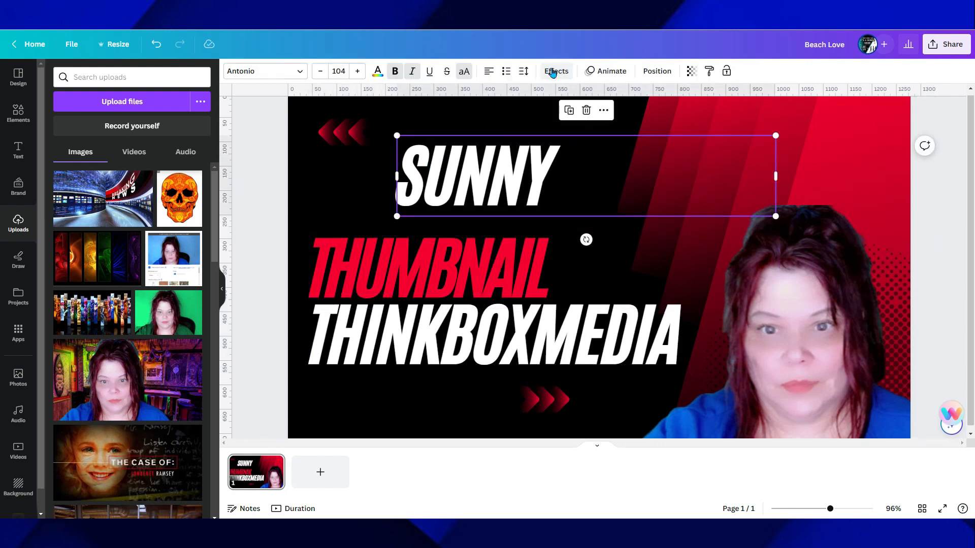
click(553, 72)
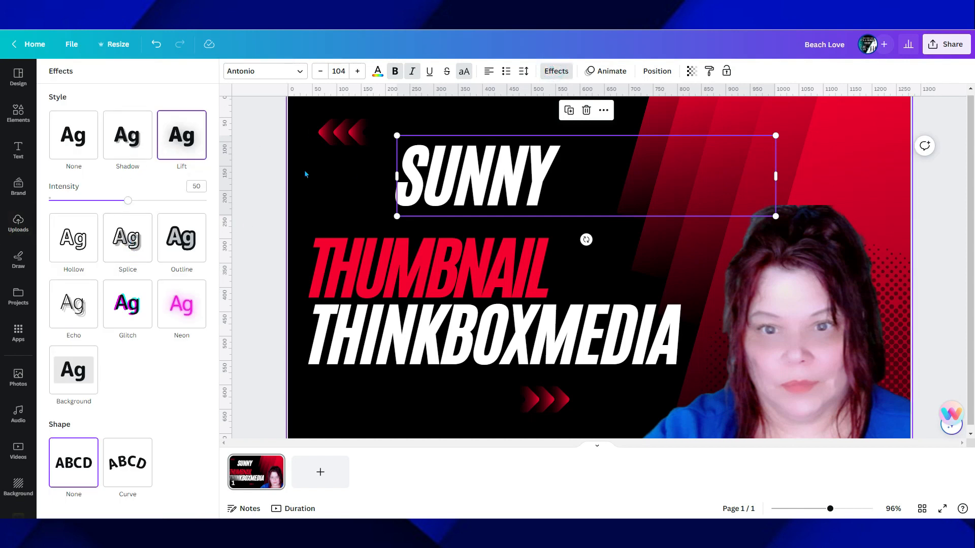
Step: Try the "SUNNY" heading at a transparency of 33, and restore it to full opacity
click(692, 71)
drag(684, 121, 628, 122)
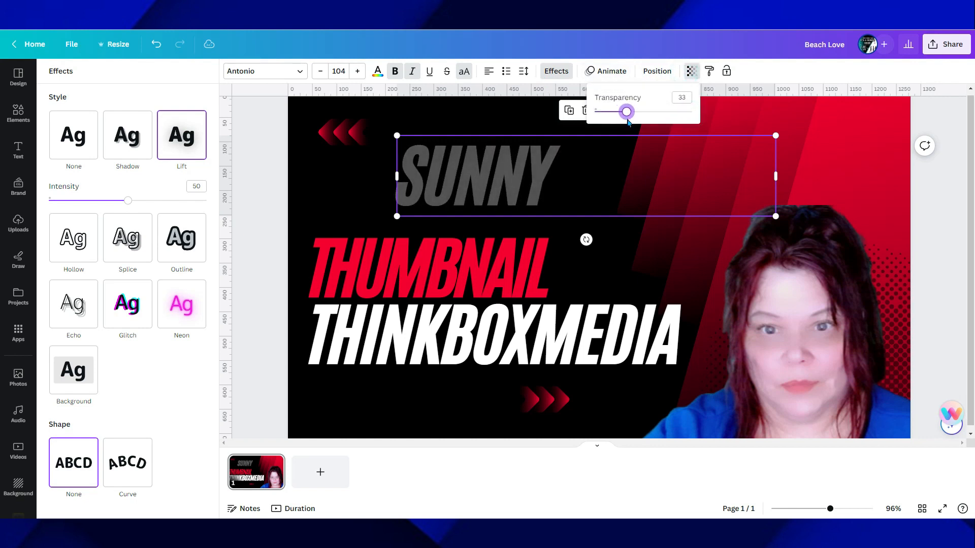
click(264, 195)
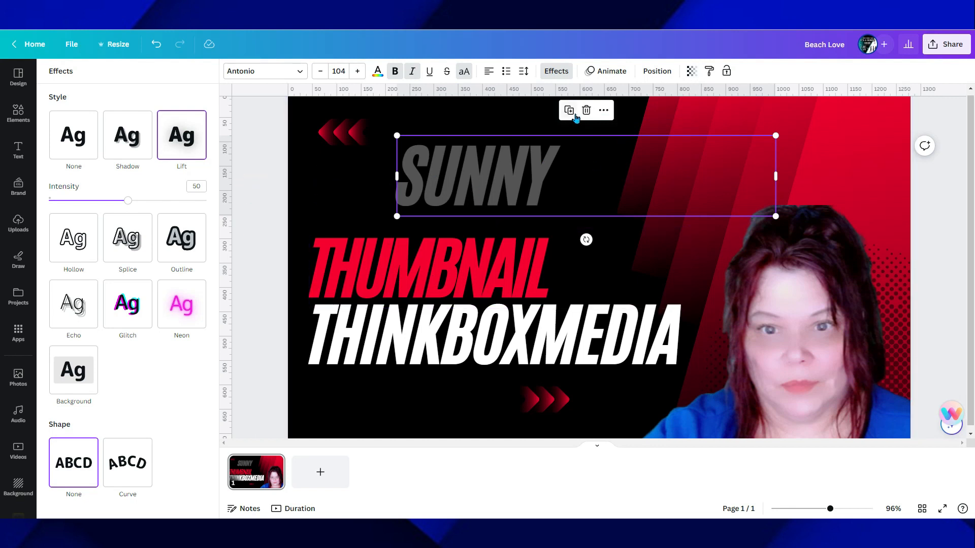
click(694, 74)
drag(626, 112, 692, 112)
click(267, 157)
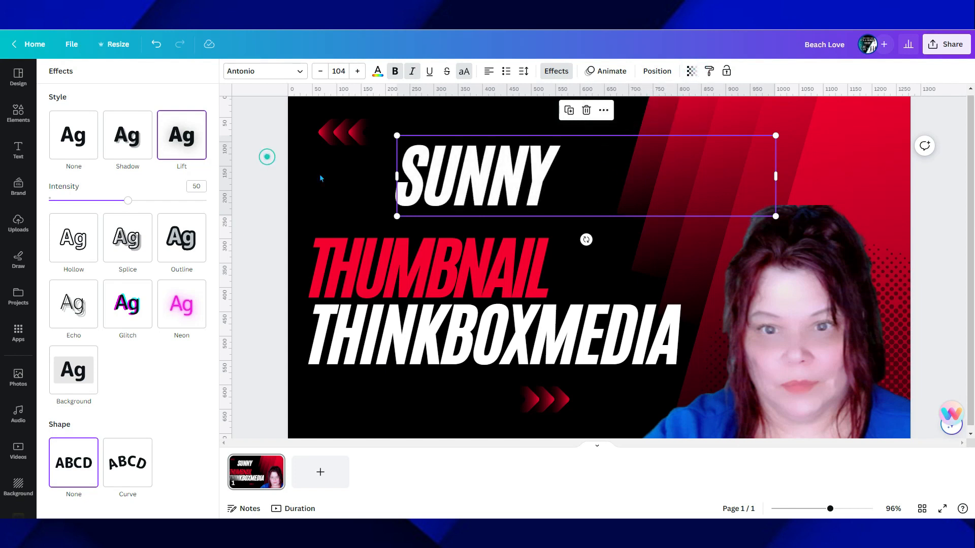
Step: Move the "SUNNY" heading back down to sit directly above the "THUMBNAIL" line
click(270, 196)
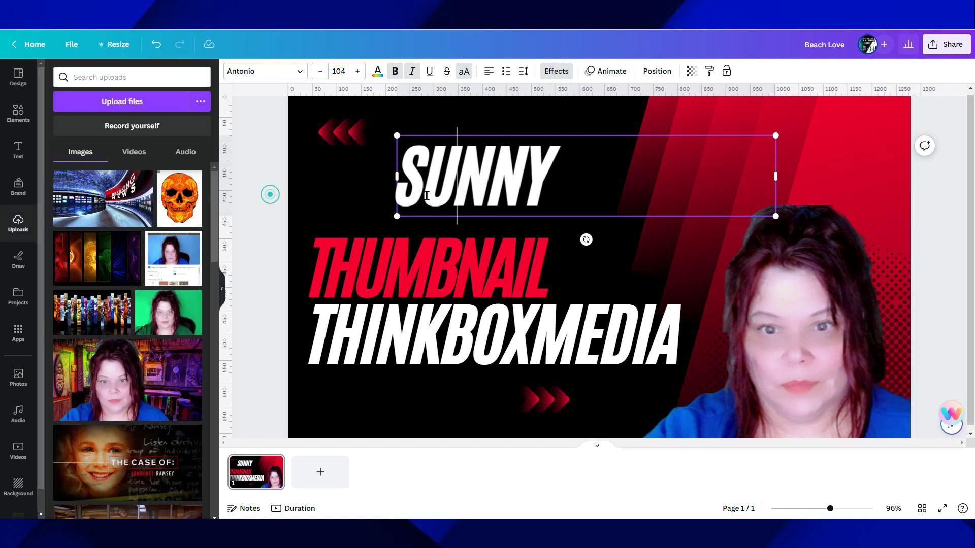
click(835, 179)
drag(518, 193, 442, 210)
Step: Search the elements library for "media" and limit the results to photos
click(152, 80)
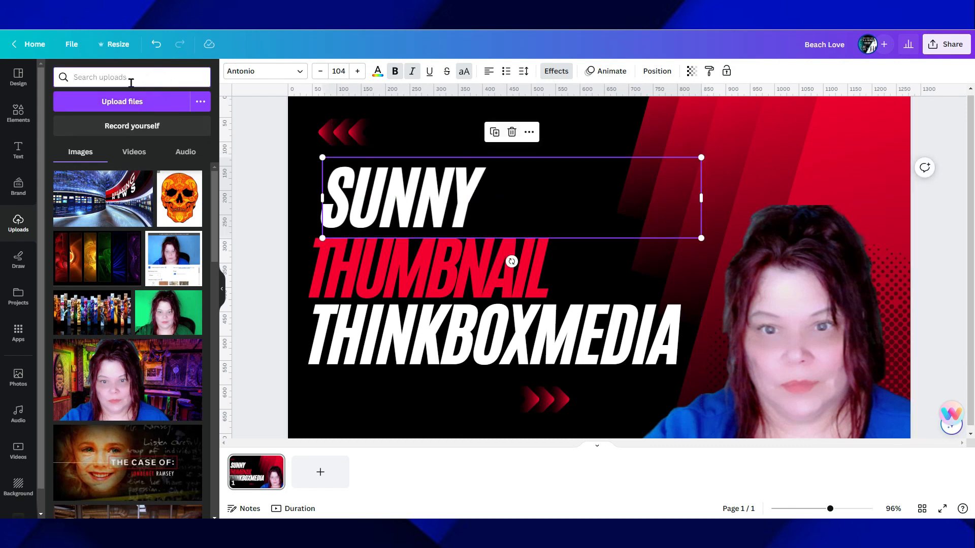
click(21, 115)
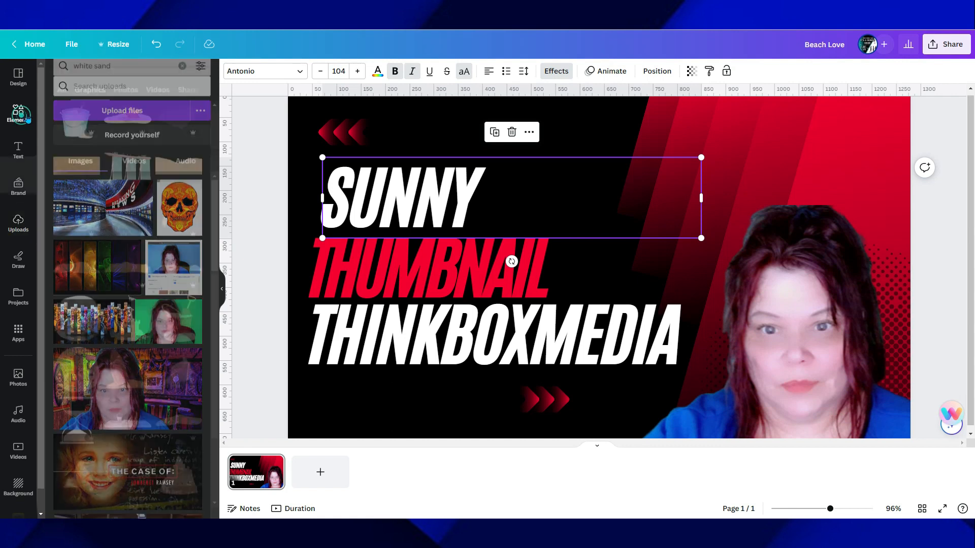
click(145, 74)
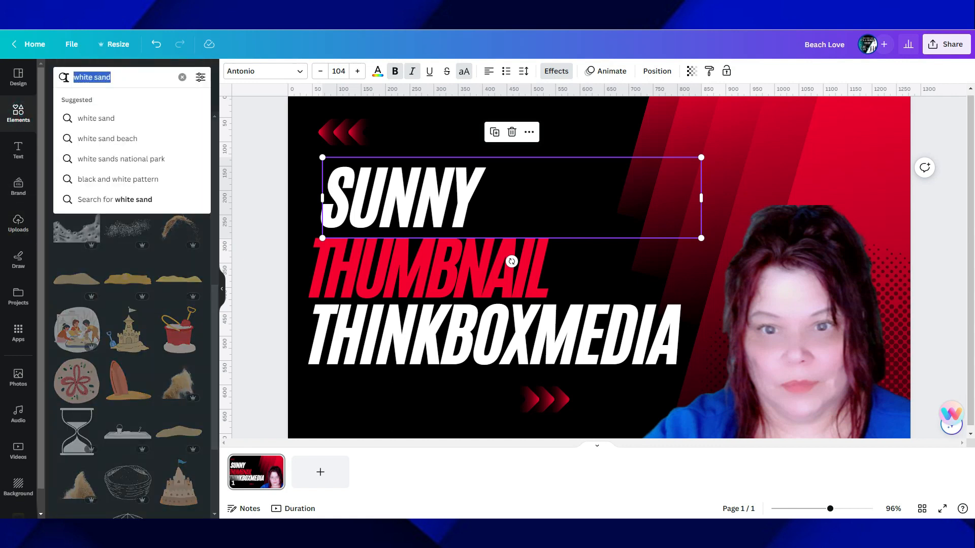
text(media)
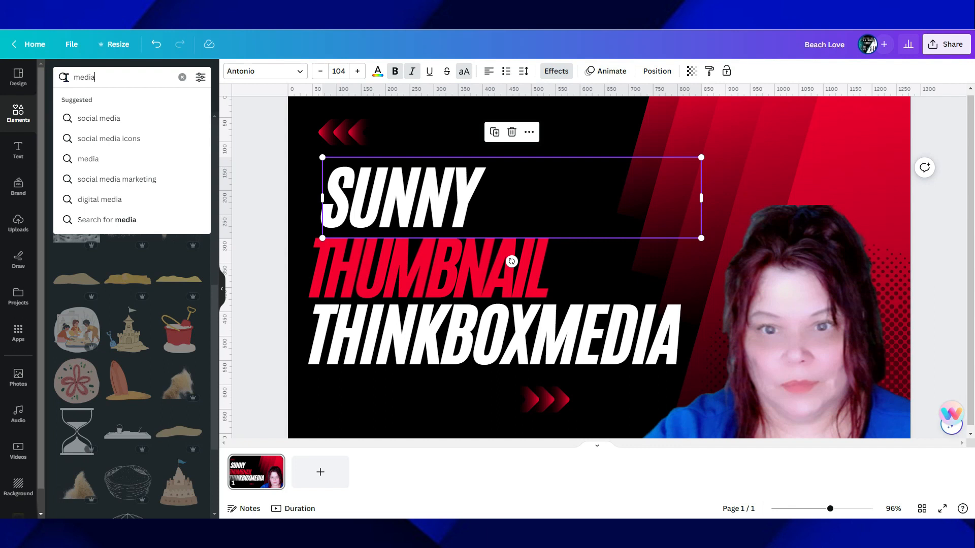
key(Return)
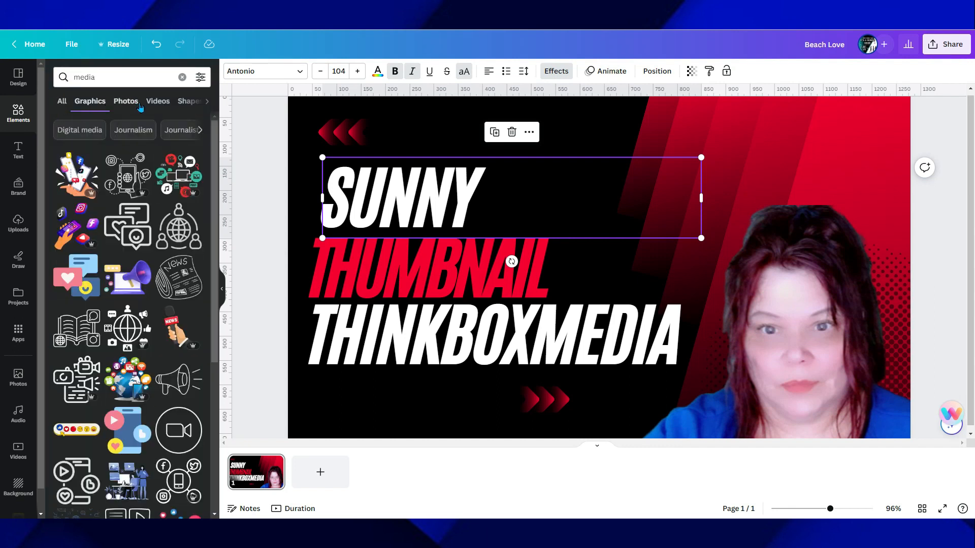
click(127, 102)
click(85, 103)
click(125, 101)
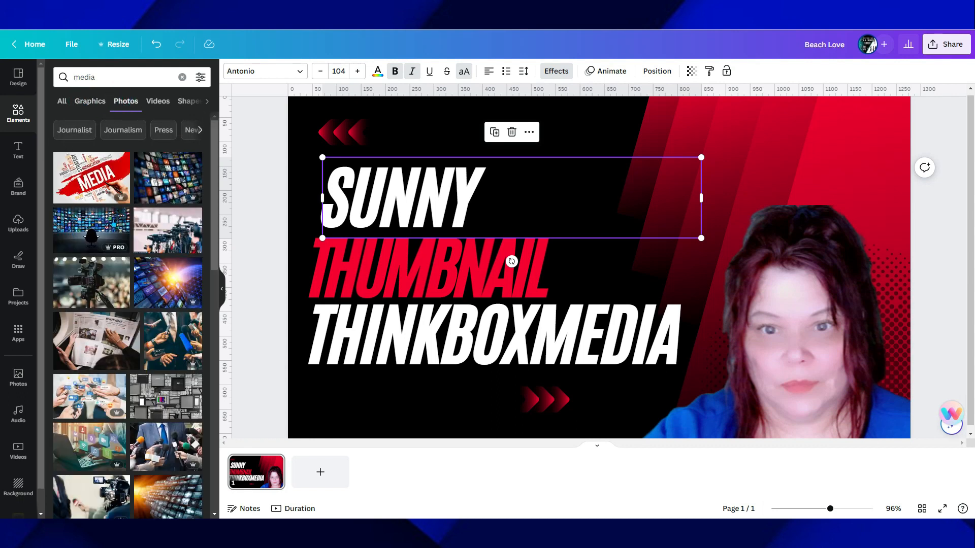
Step: Add the photo of the curved wall of video screens and enlarge it to cover the whole thumbnail
click(158, 176)
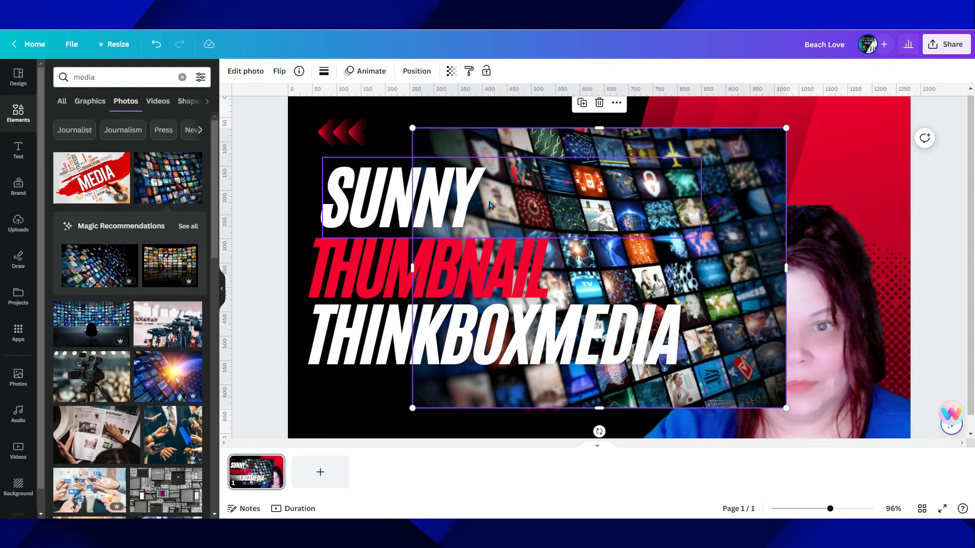
drag(786, 407, 931, 487)
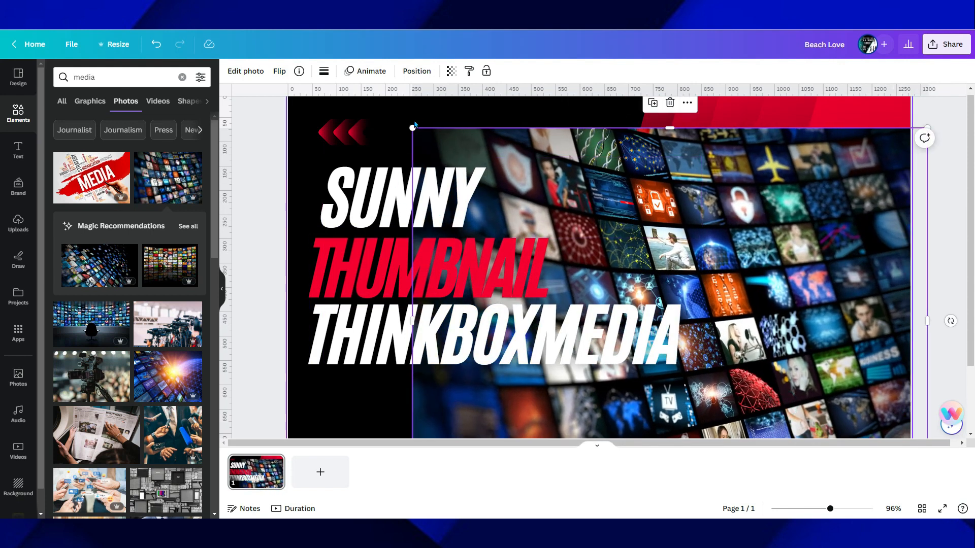
drag(407, 124, 224, 83)
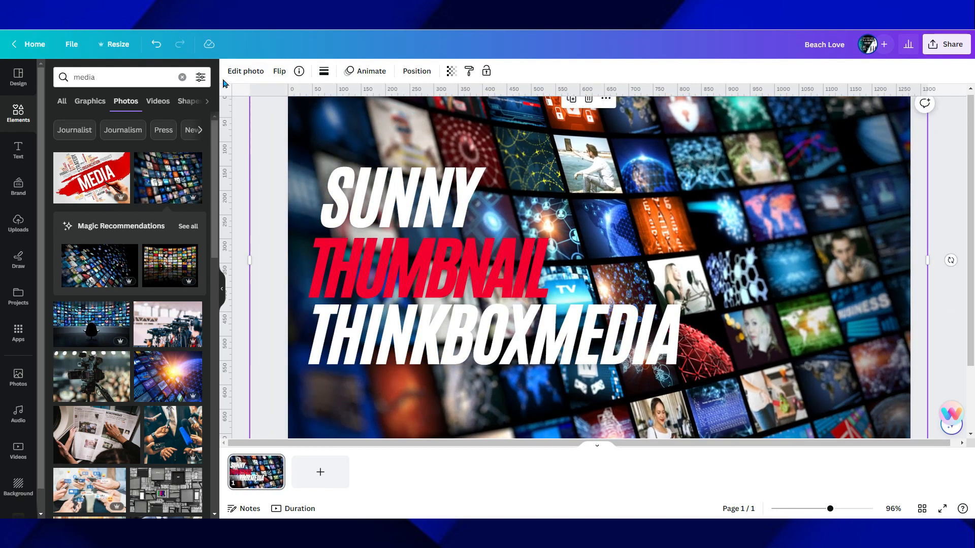
Step: Try the video-wall photo at a transparency of 10, and reset it to 100
click(449, 72)
drag(452, 118, 365, 113)
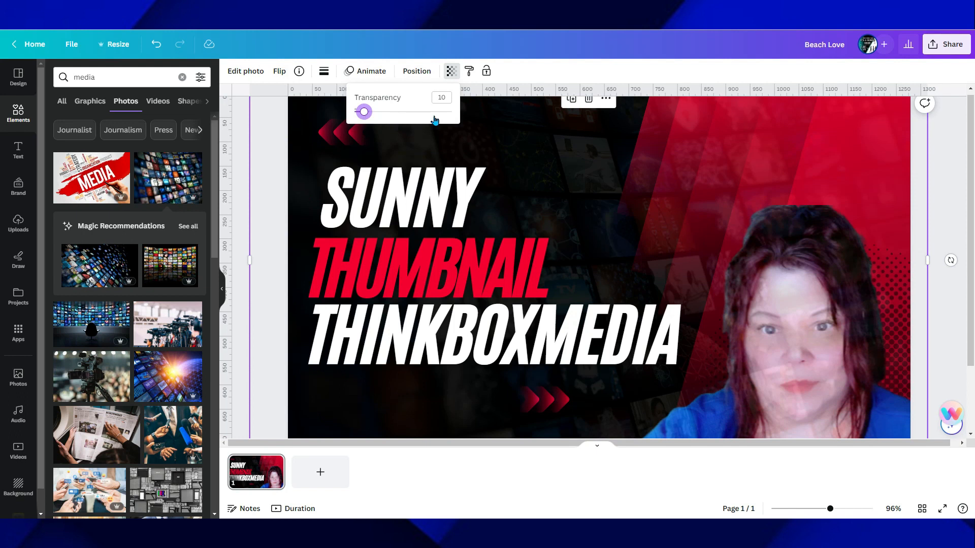
click(949, 161)
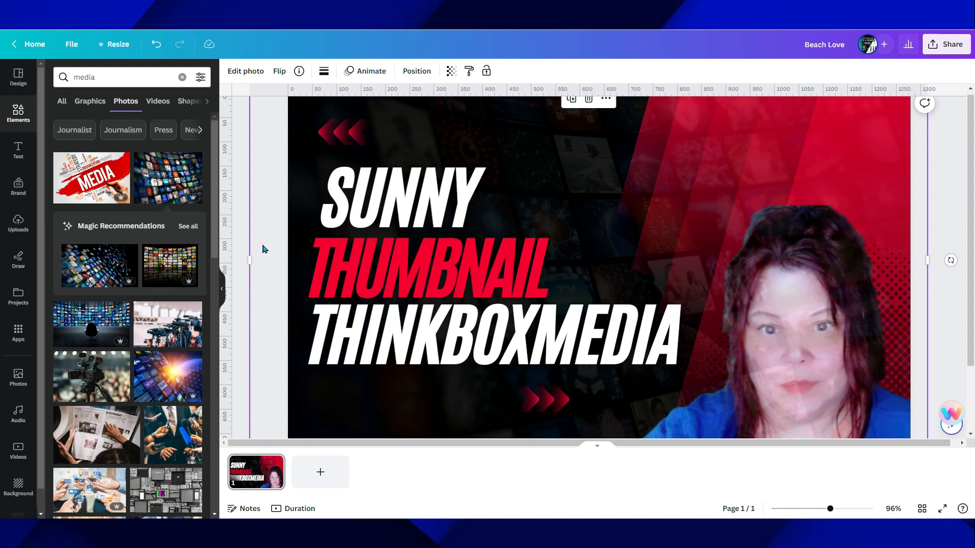
click(451, 71)
drag(363, 113, 457, 116)
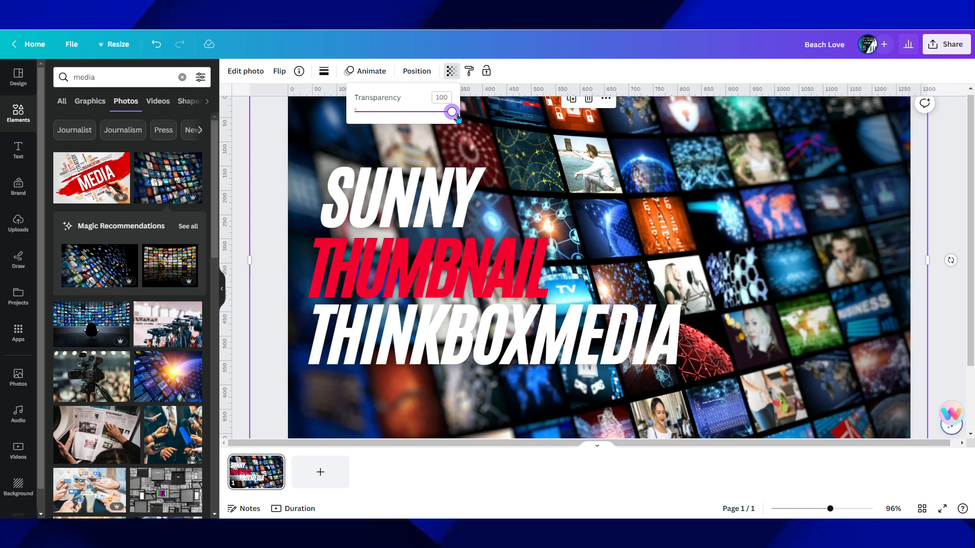
Step: Set the video-wall photo's transparency to 22
drag(451, 117, 375, 117)
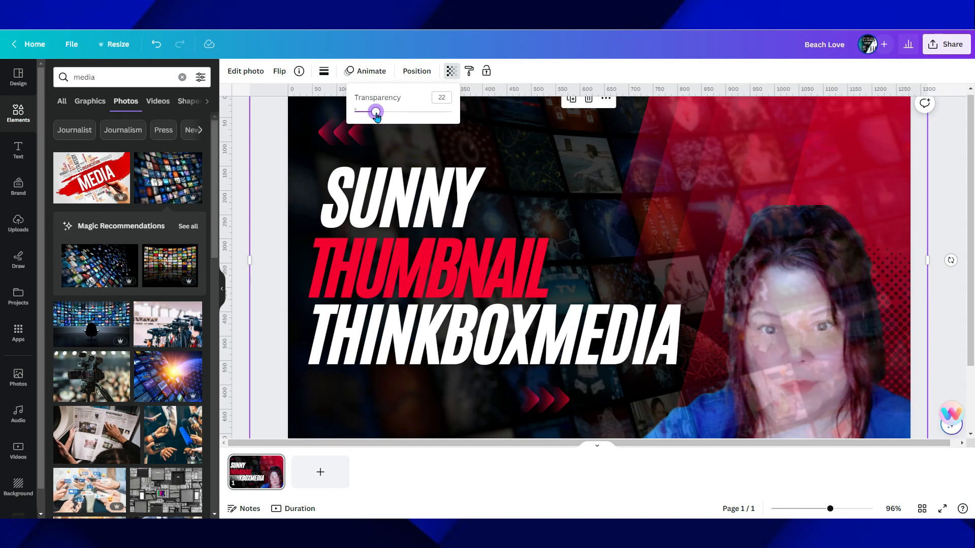
click(241, 142)
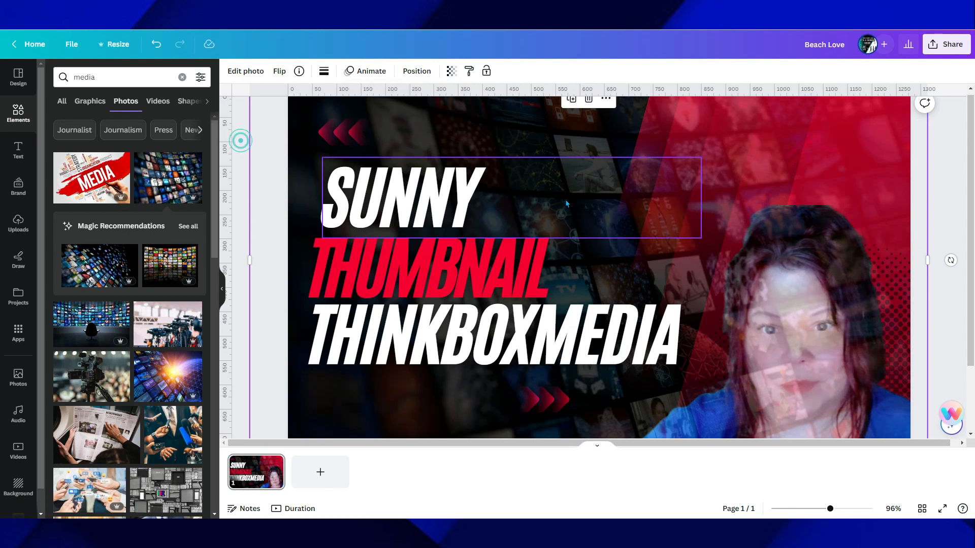
click(941, 148)
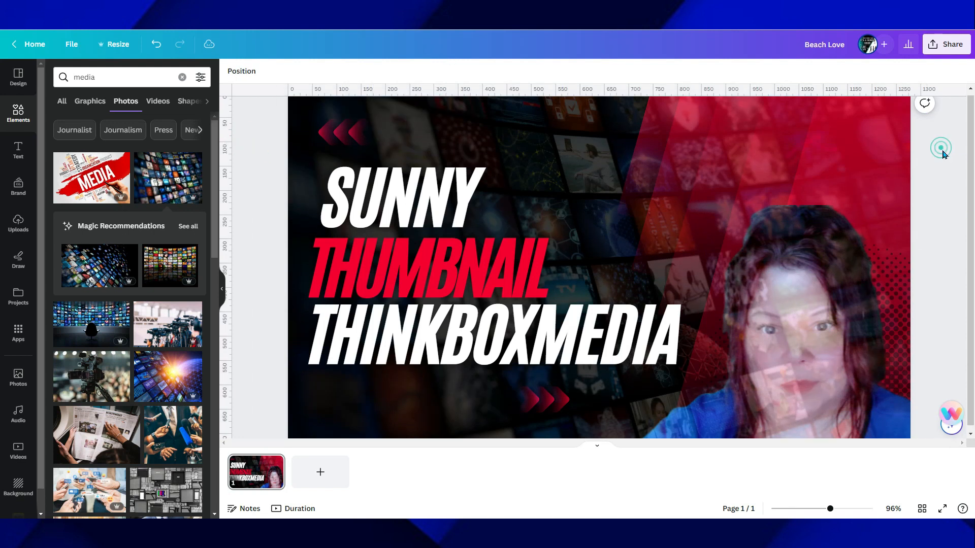
click(804, 306)
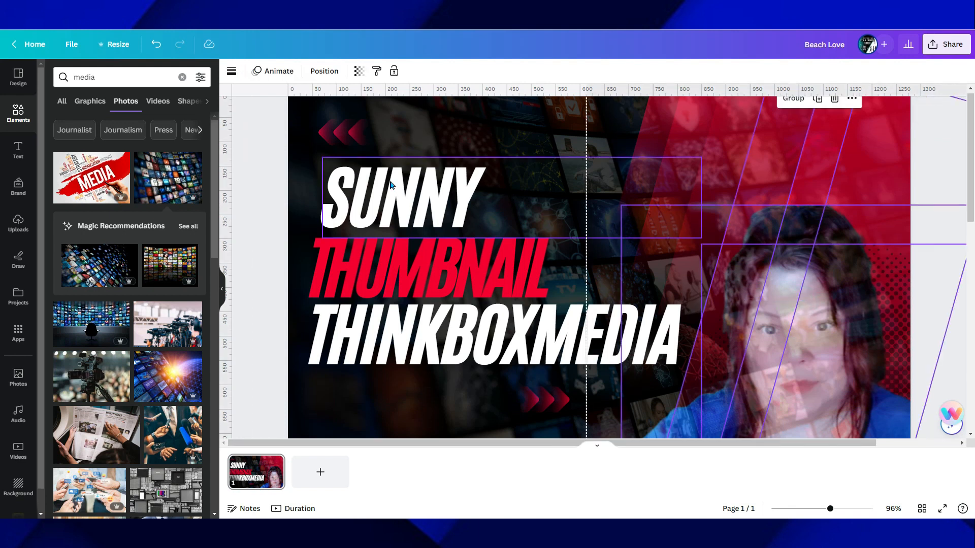
click(254, 174)
click(253, 170)
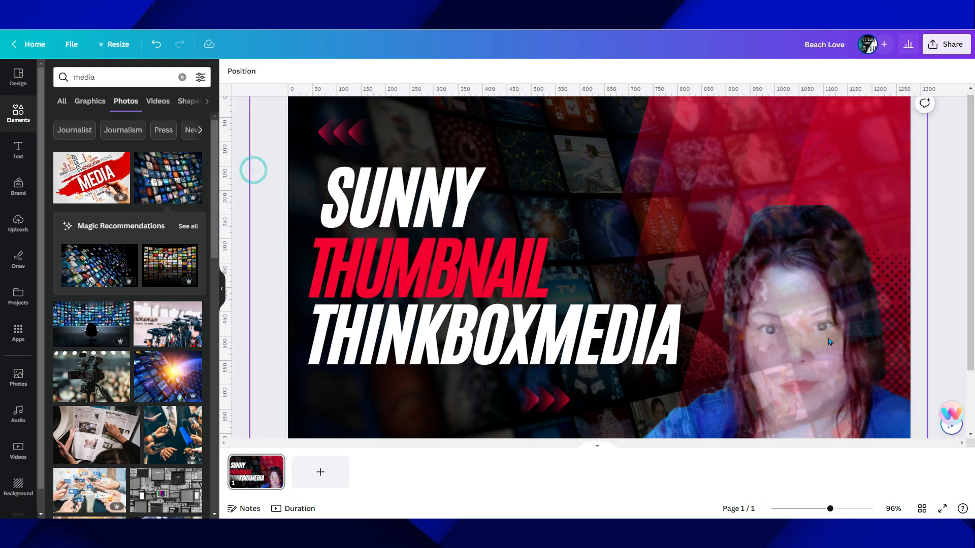
Step: Bring the cut-out portrait forward in front of the video-wall photo, and align the photo to cover the whole thumbnail
click(822, 409)
drag(838, 397, 658, 394)
click(809, 376)
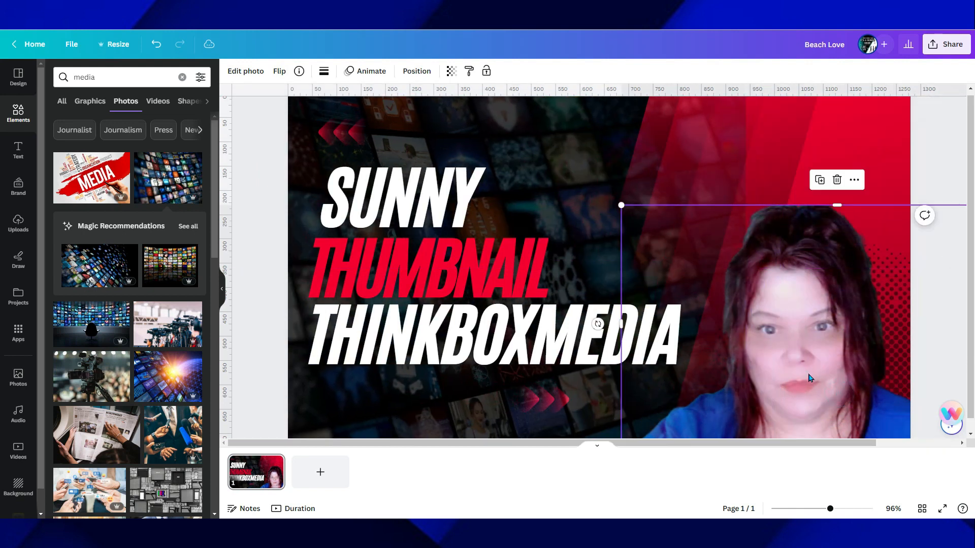
right_click(808, 375)
mouse_move(841, 345)
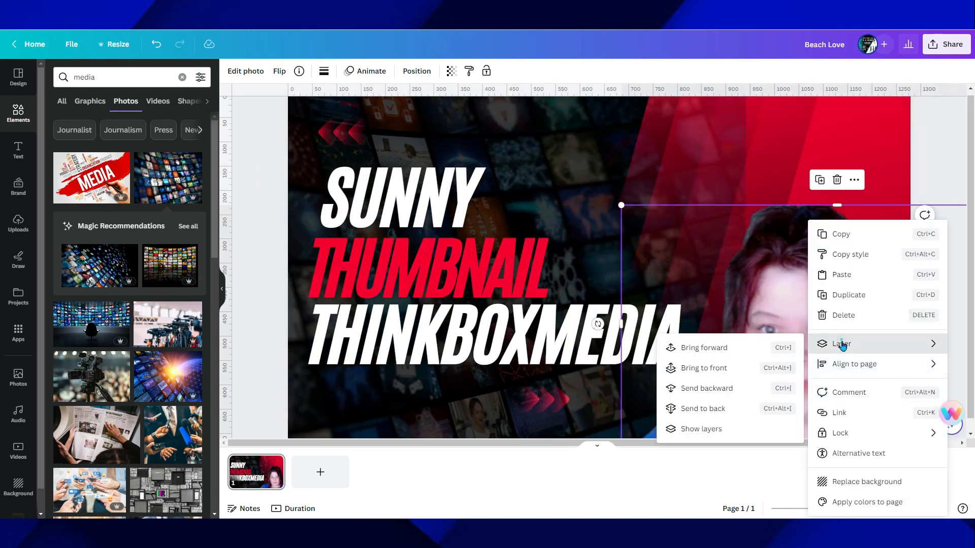
click(732, 349)
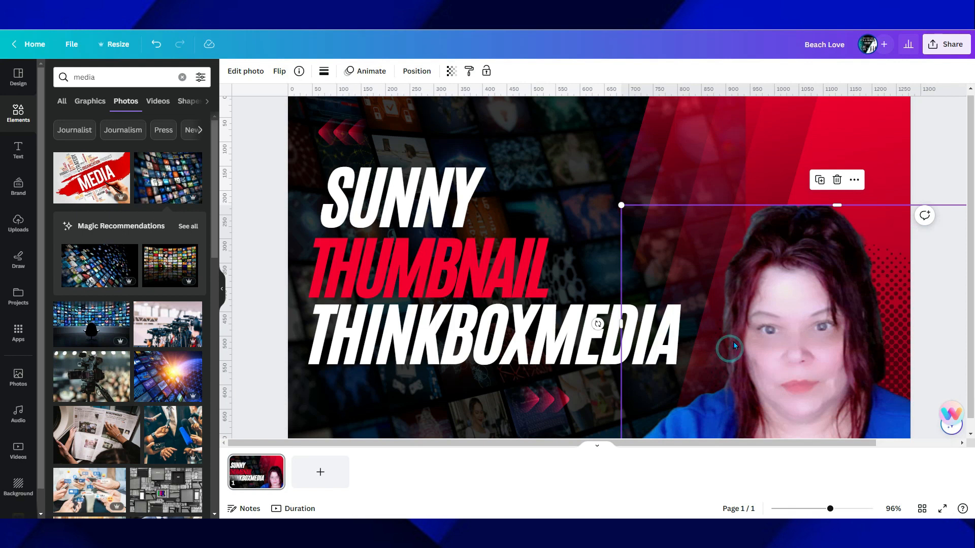
drag(604, 122, 769, 134)
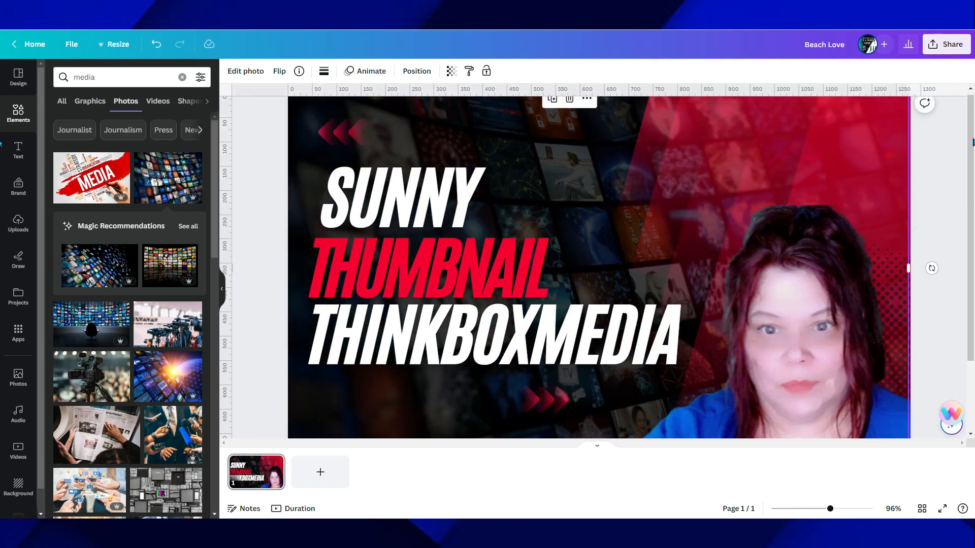
click(940, 150)
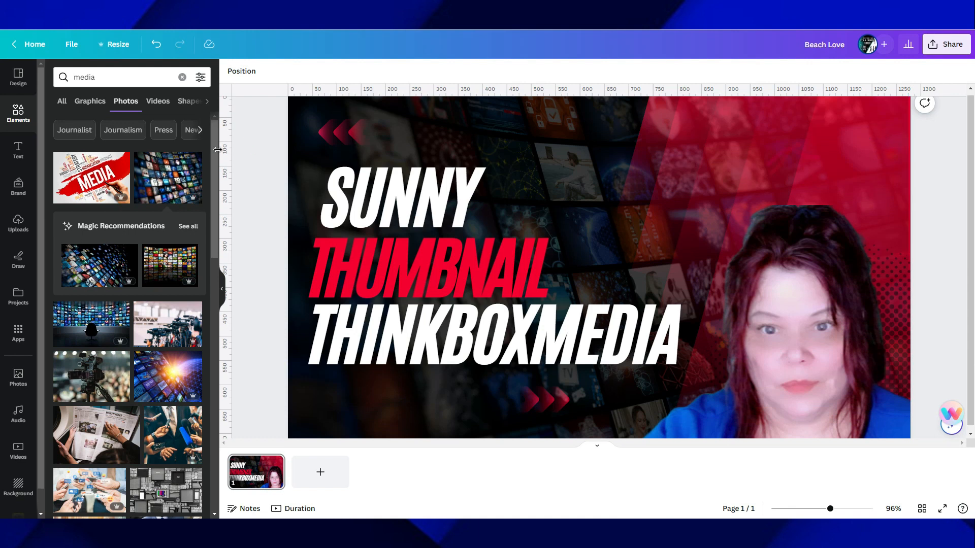
Step: Add the MEDIA word-cloud photo, shrink it to a small inset, and place it in the thumbnail's upper-right corner above the portrait
click(92, 168)
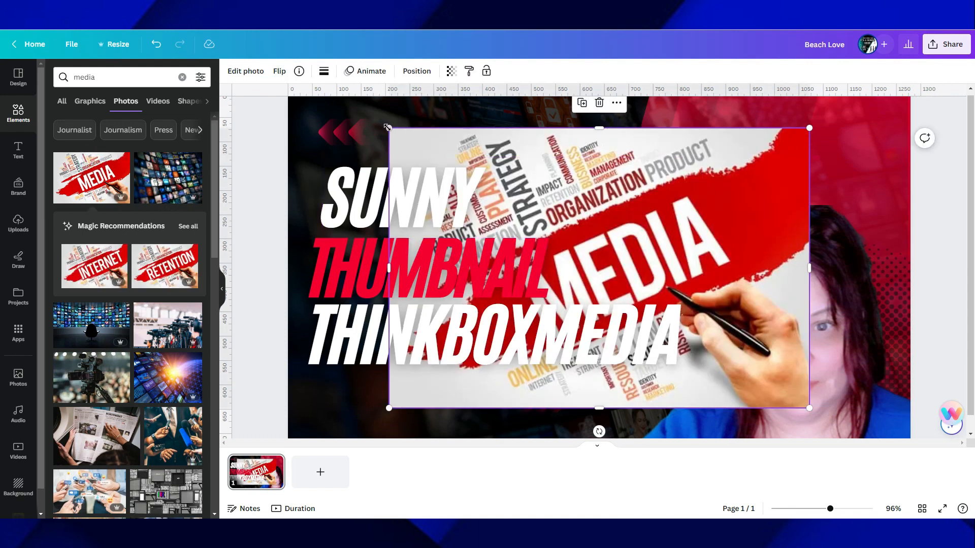
drag(389, 128, 710, 319)
drag(750, 366, 832, 136)
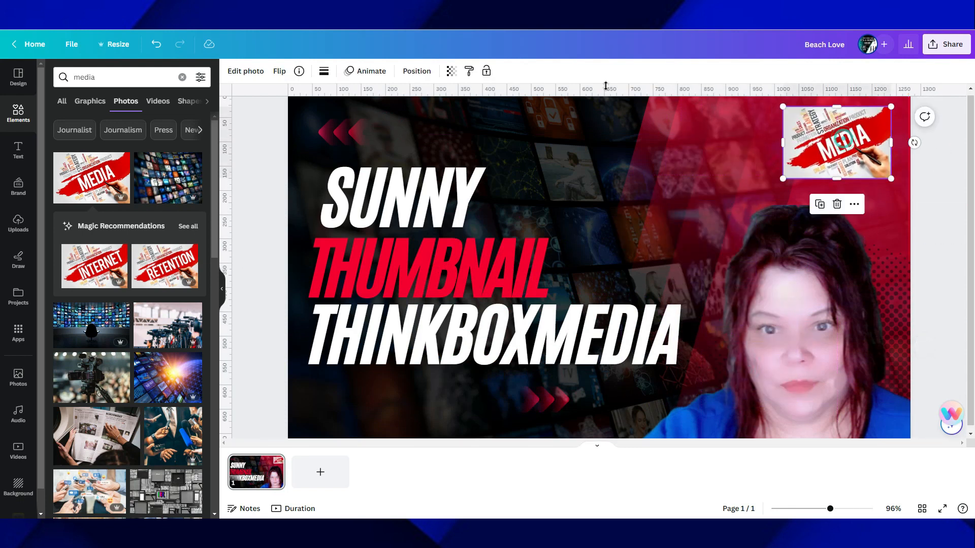
Step: Try the MEDIA photo at transparencies of 44 and 77, and reset it to 100
click(452, 71)
drag(453, 112, 397, 112)
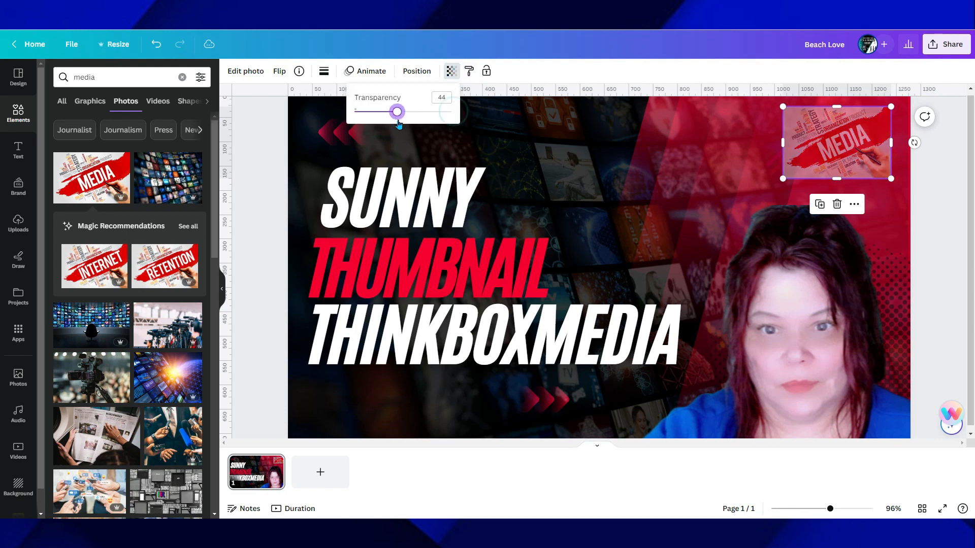
click(944, 204)
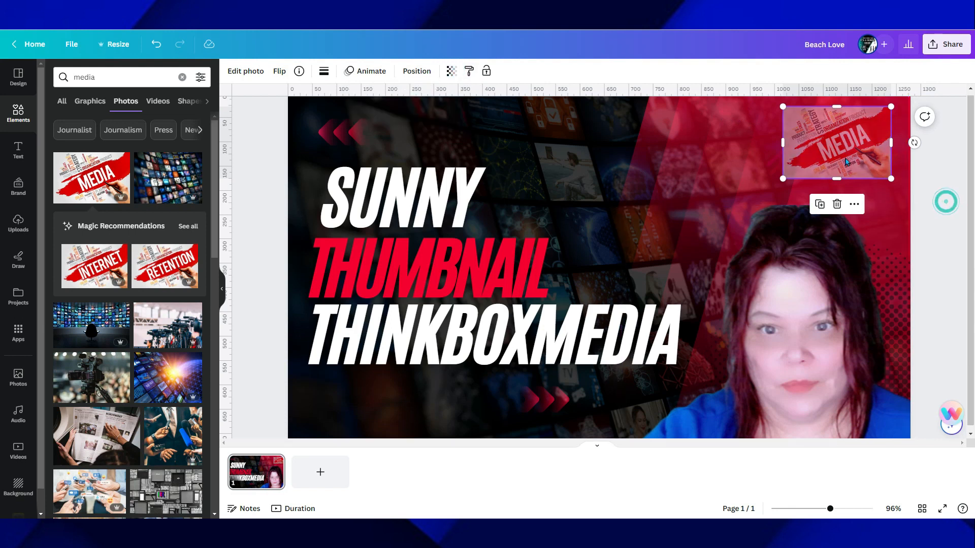
click(840, 150)
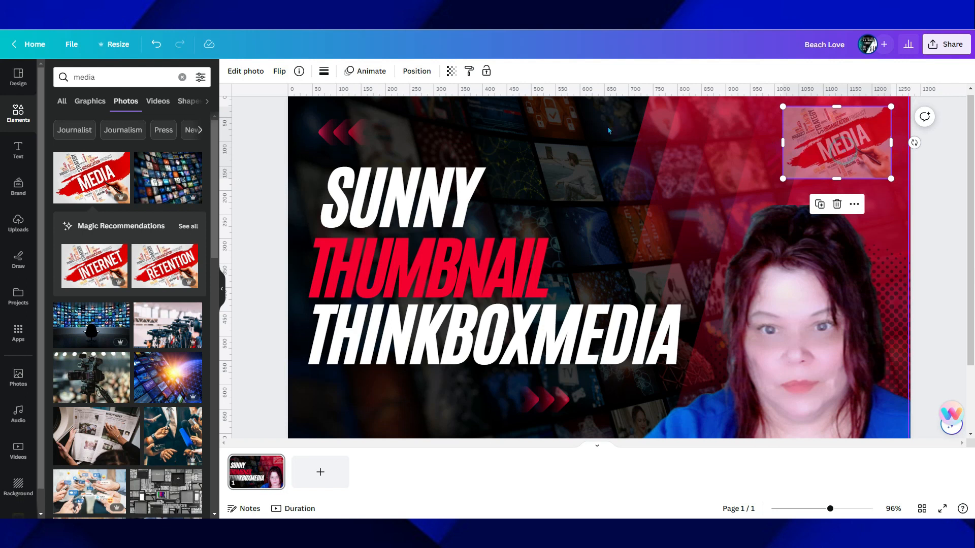
click(451, 71)
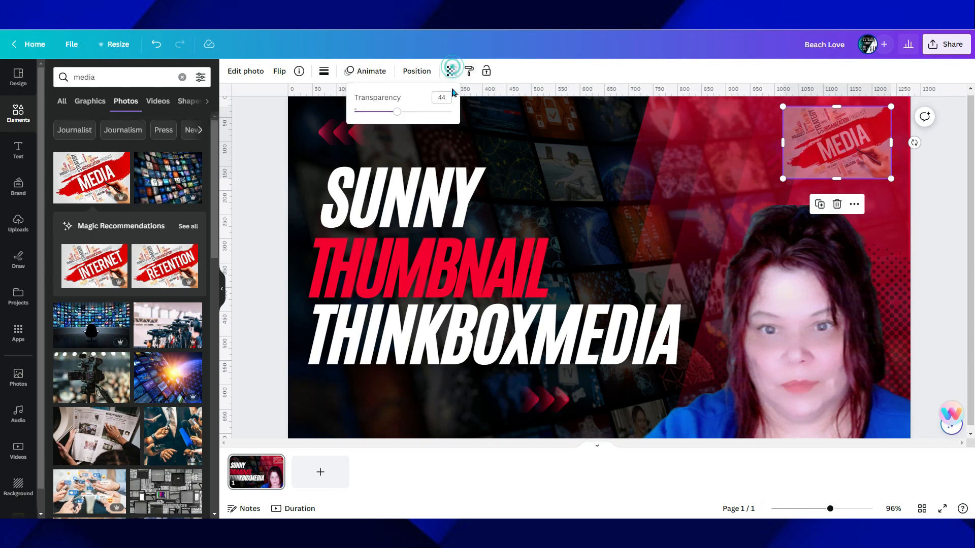
drag(396, 118, 430, 113)
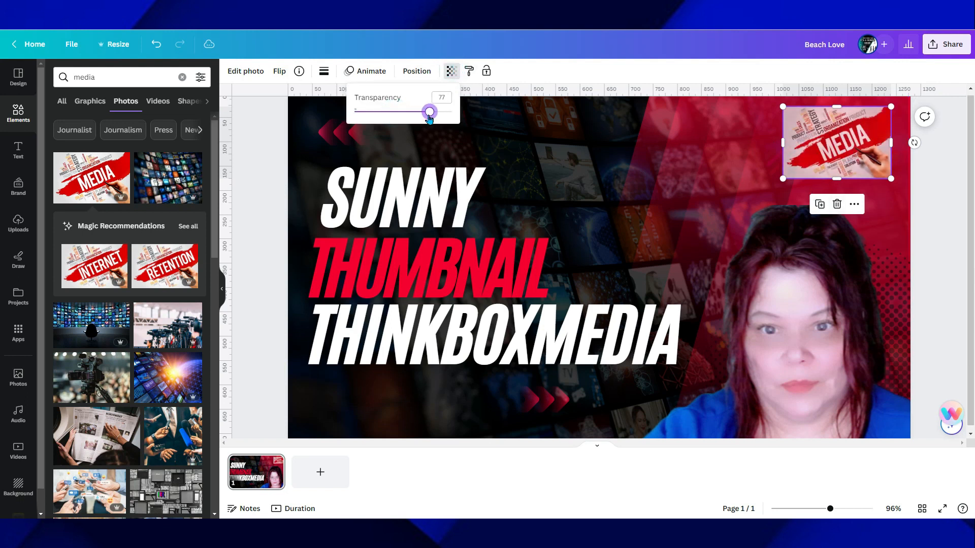
click(948, 190)
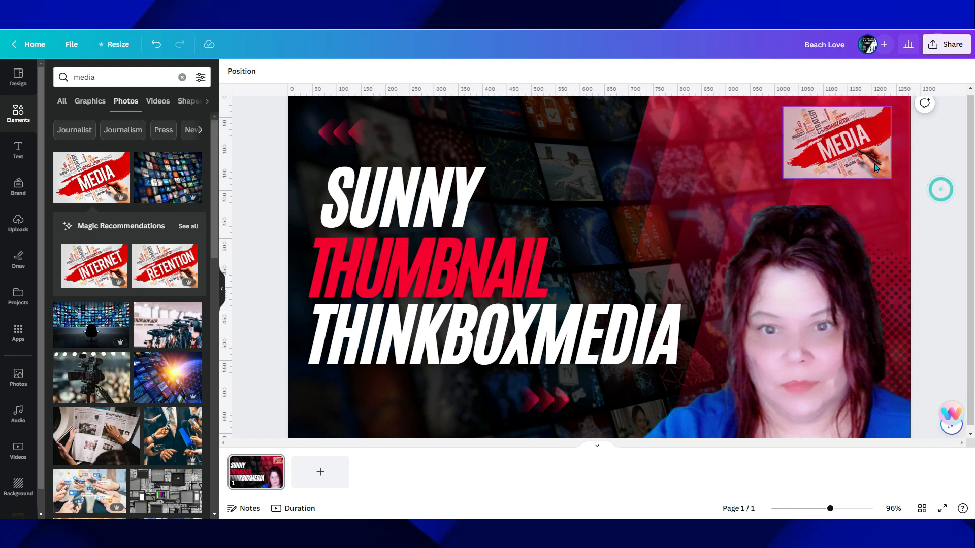
click(840, 148)
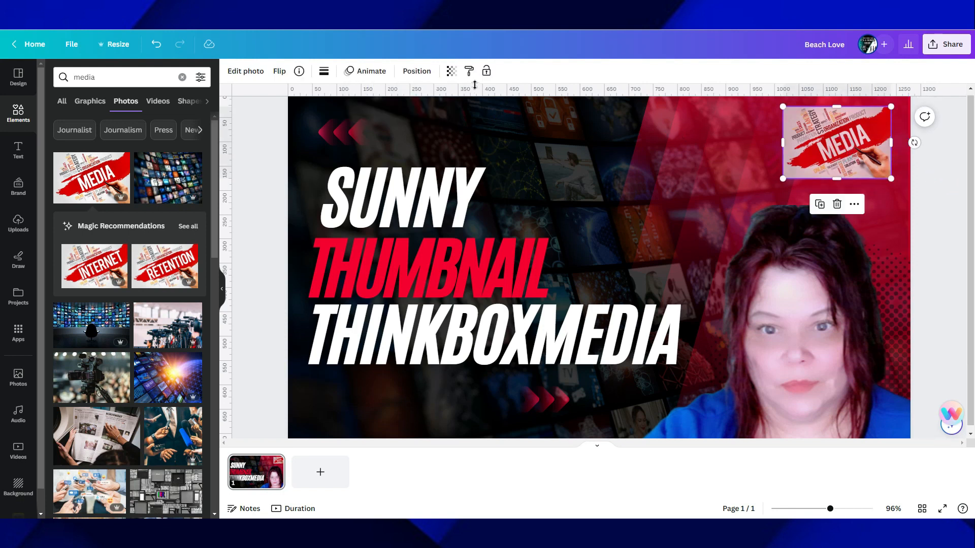
click(452, 71)
mouse_move(451, 111)
mouse_down()
mouse_move(429, 113)
mouse_move(451, 111)
mouse_up()
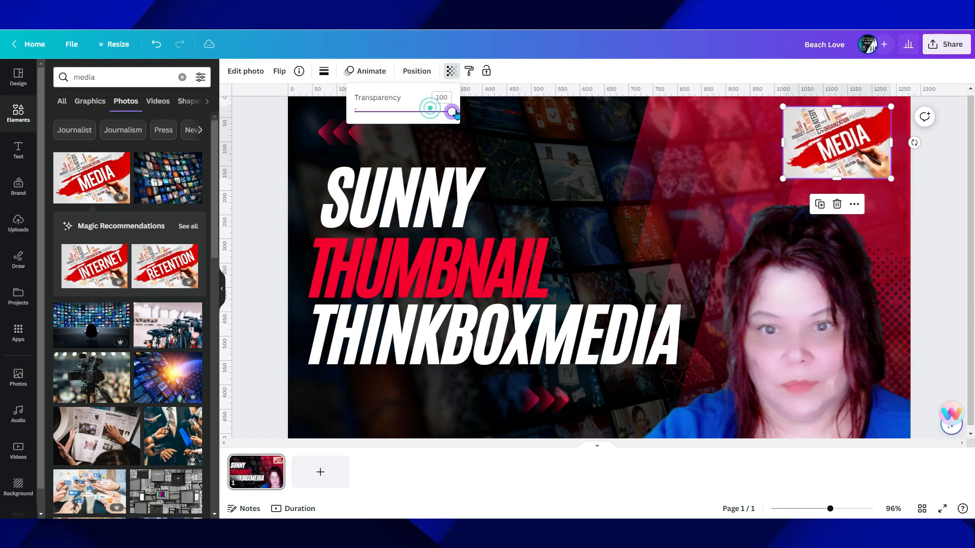
click(960, 203)
Step: Try the Belvedere, Outrun and Classic filters on the MEDIA photo, and apply the Fade filter
click(863, 168)
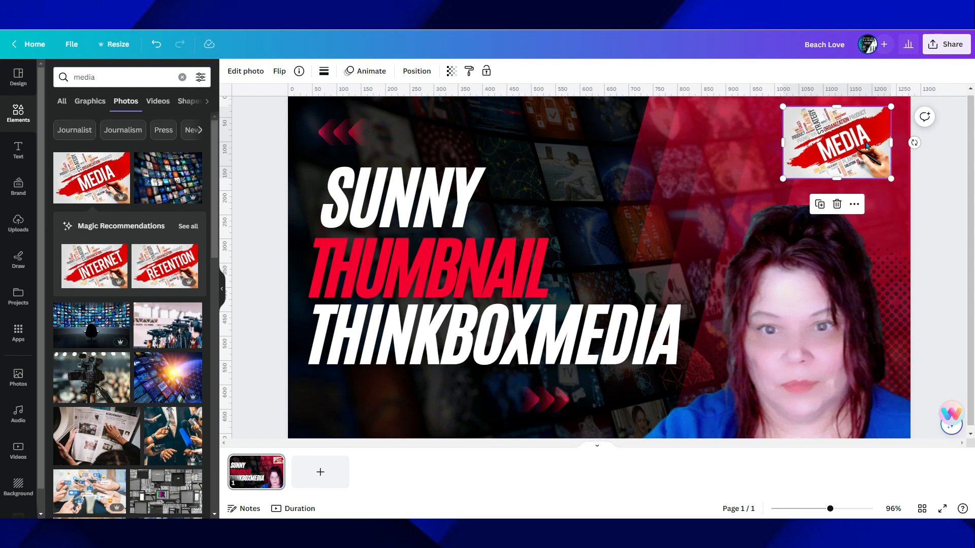
click(254, 72)
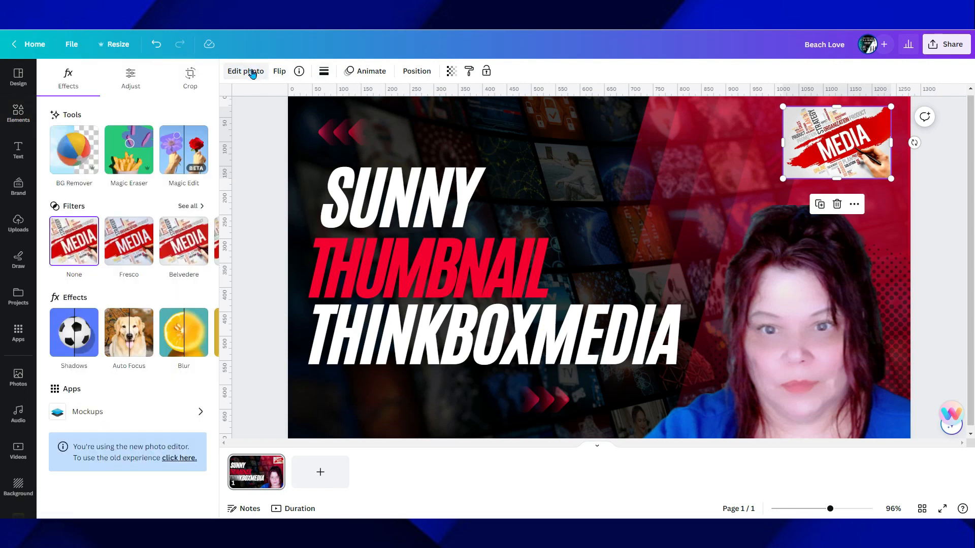
click(192, 206)
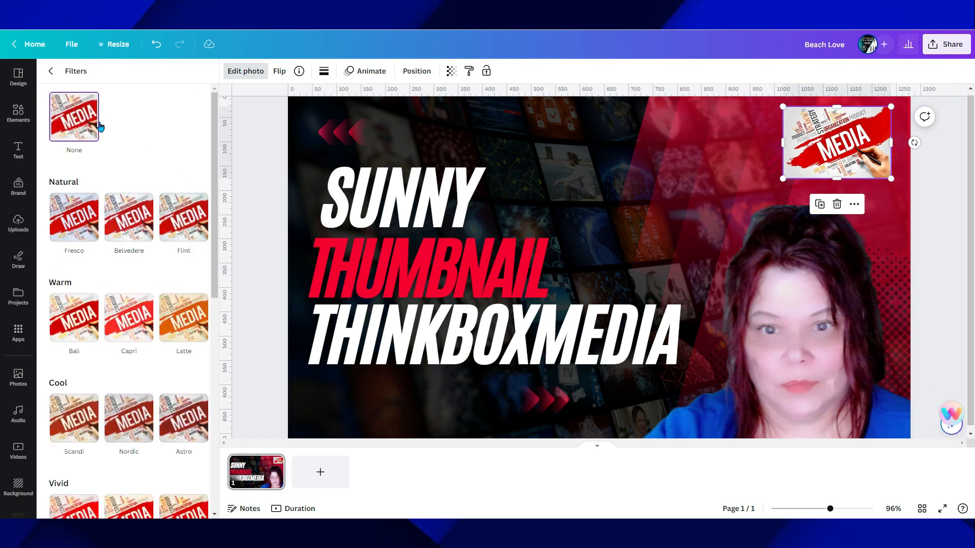
click(129, 218)
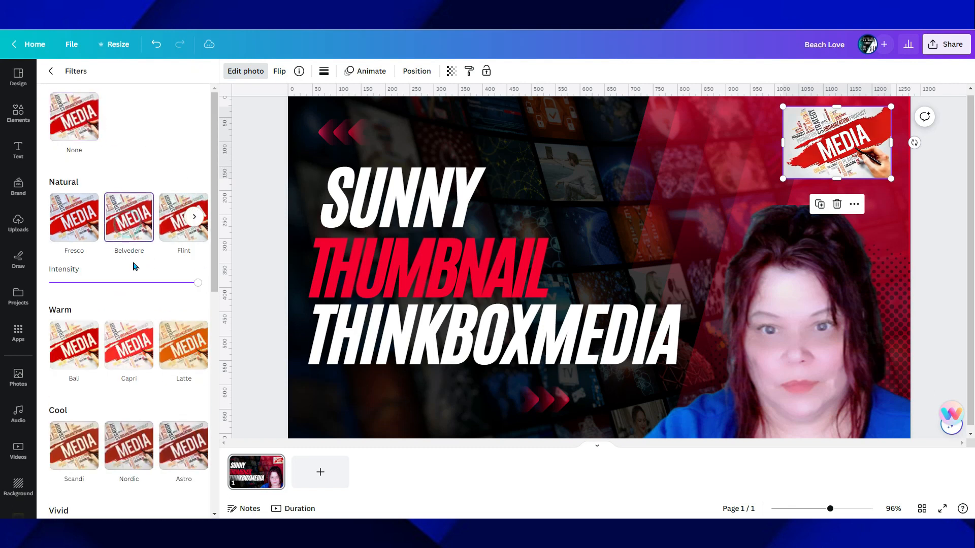
scroll(134, 265, down, 10)
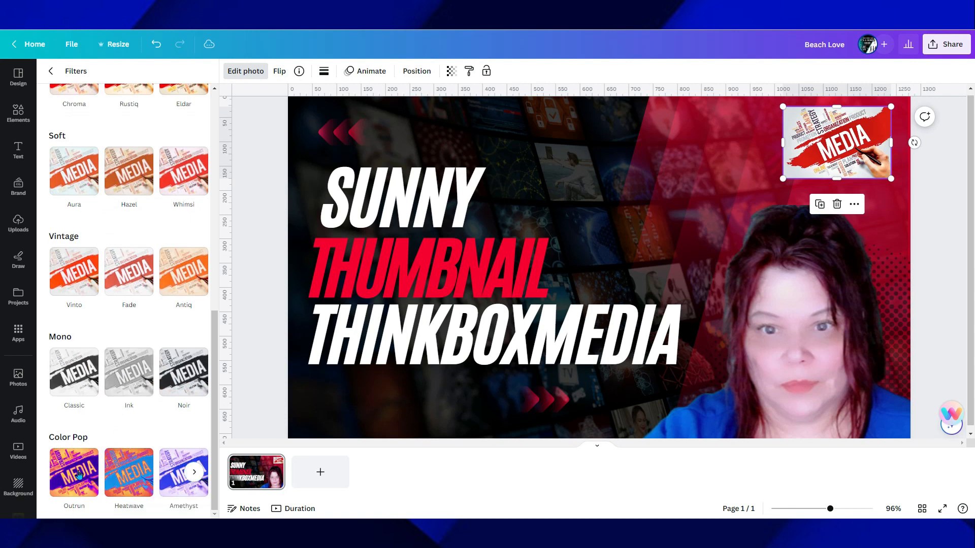
click(79, 474)
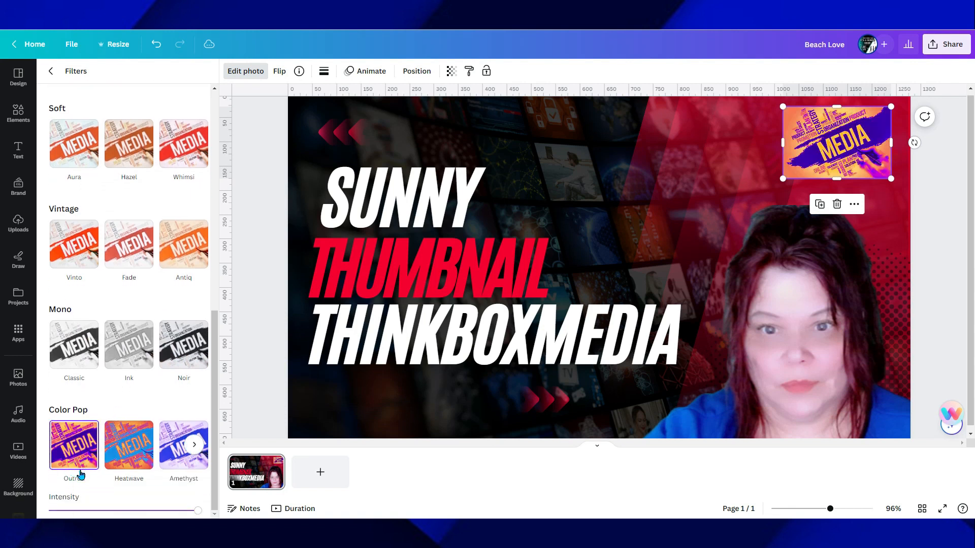
click(80, 359)
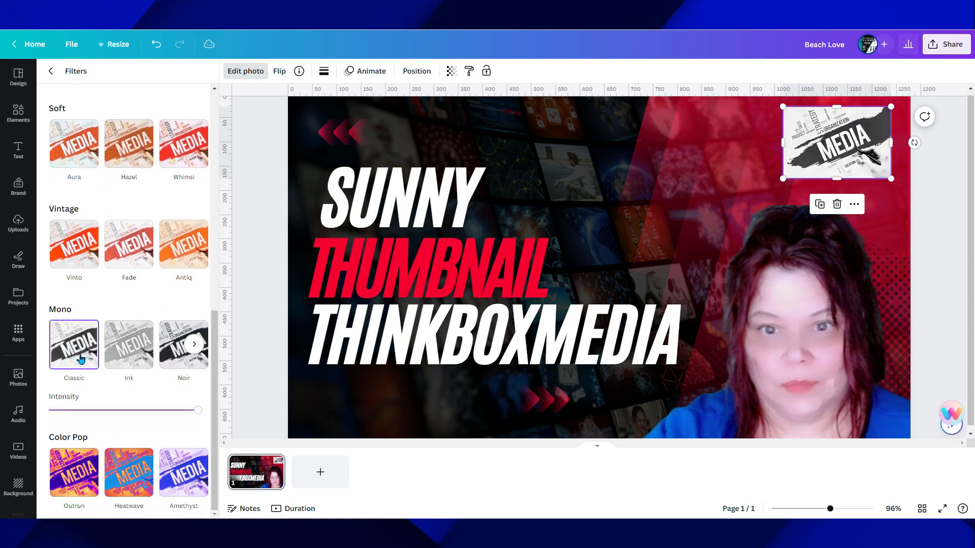
click(116, 244)
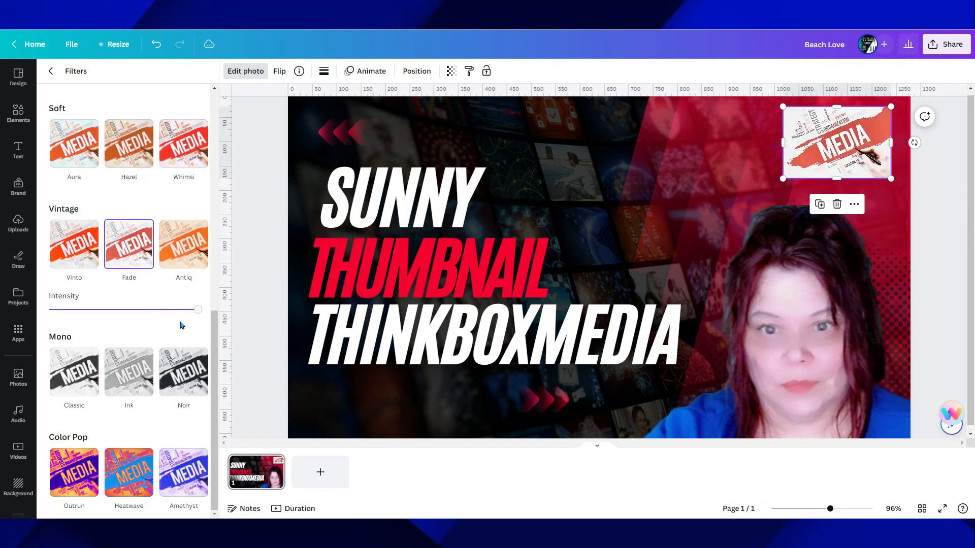
scroll(175, 322, up, 10)
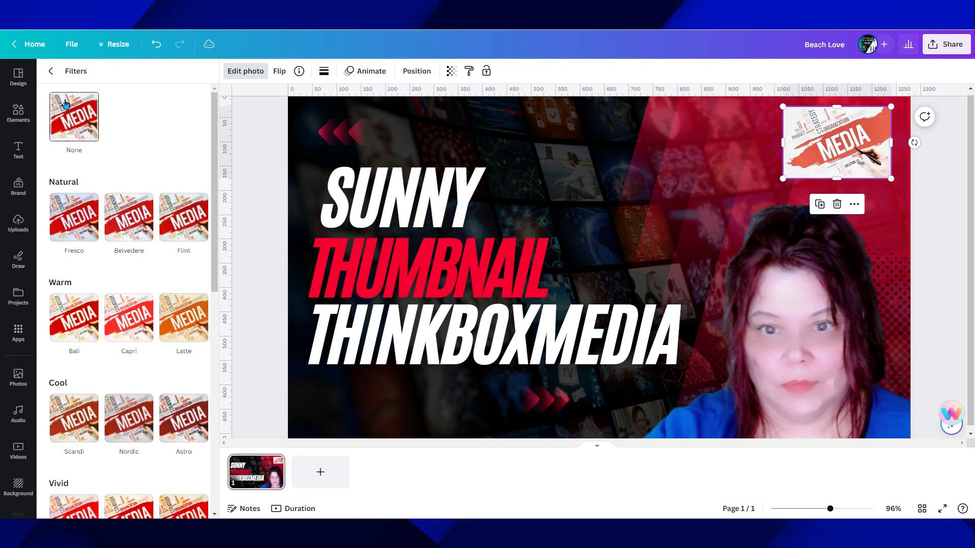
click(50, 71)
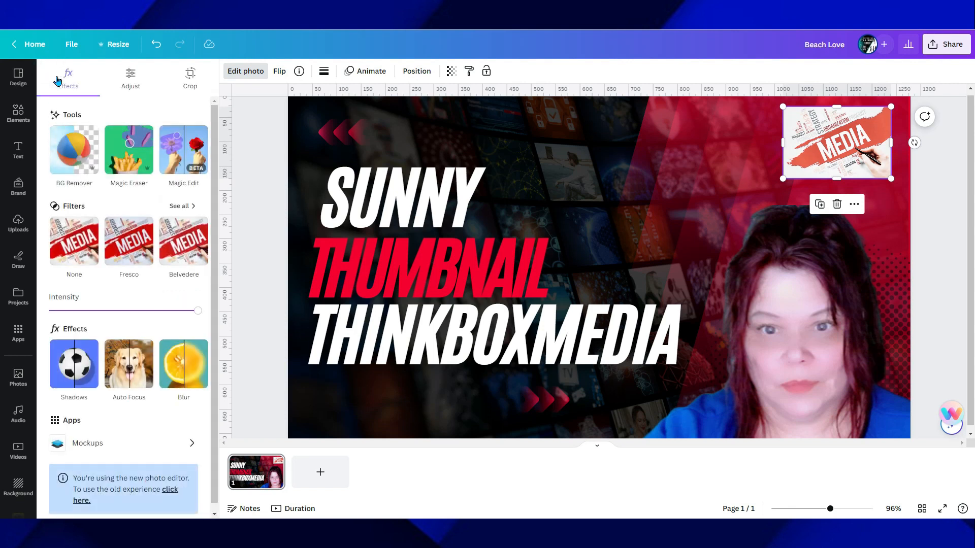
Step: Give the MEDIA photo an Outline shadow with a size of 79
mouse_move(192, 375)
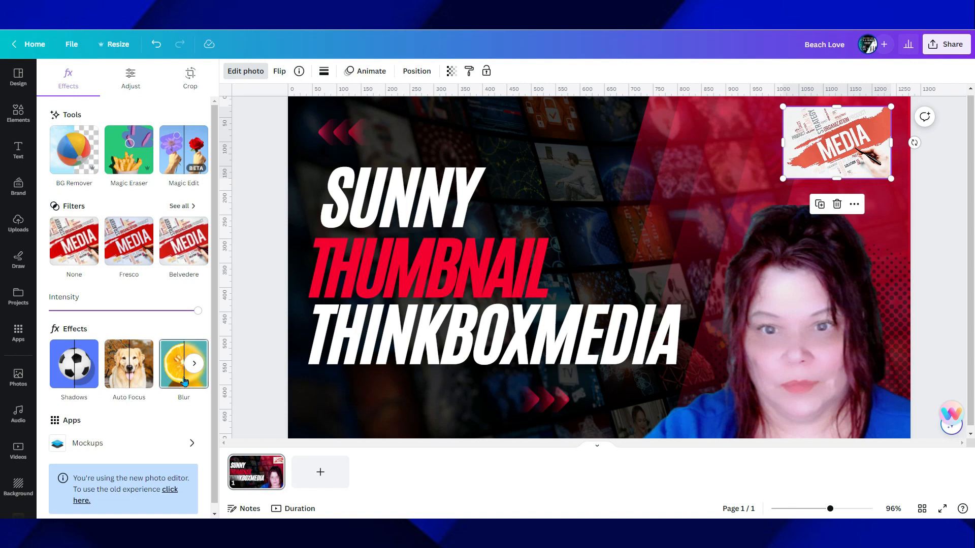
click(77, 363)
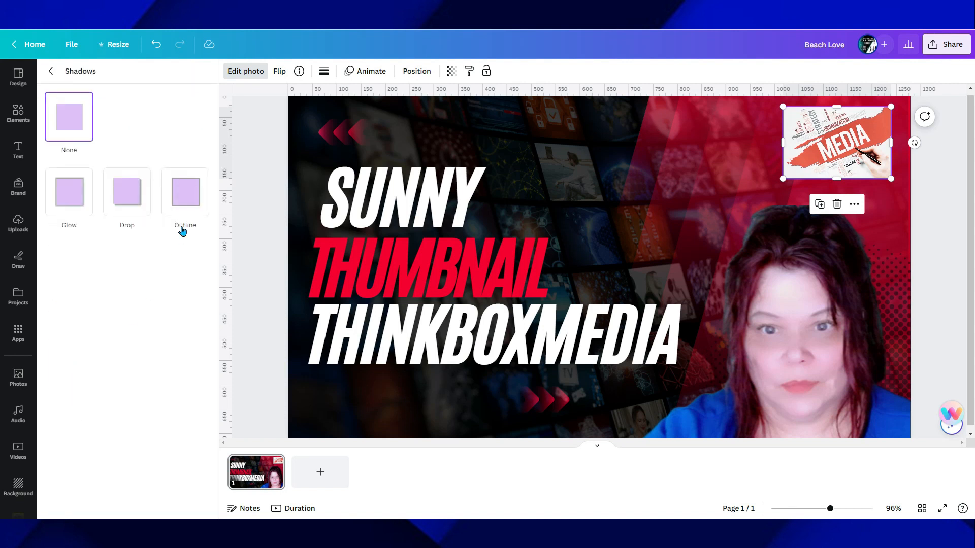
click(186, 201)
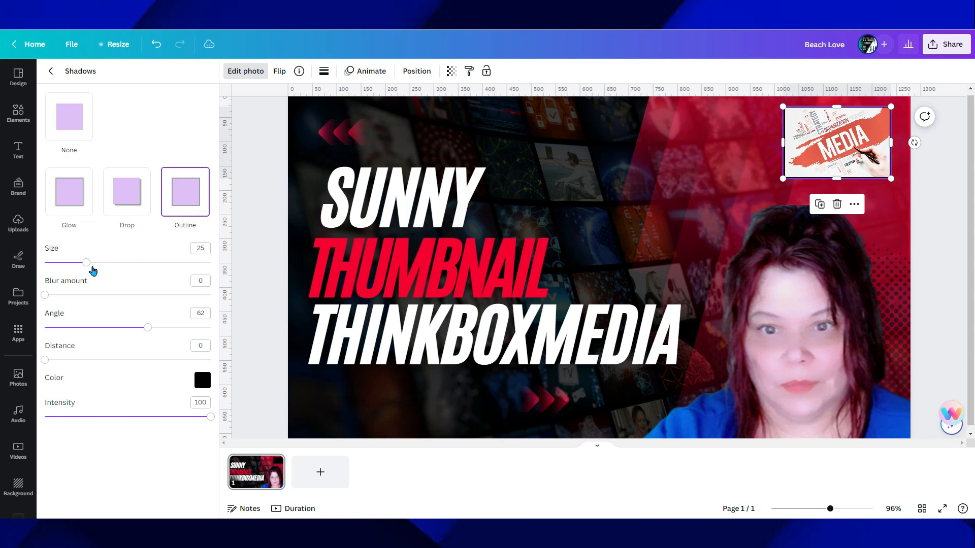
drag(88, 266, 176, 277)
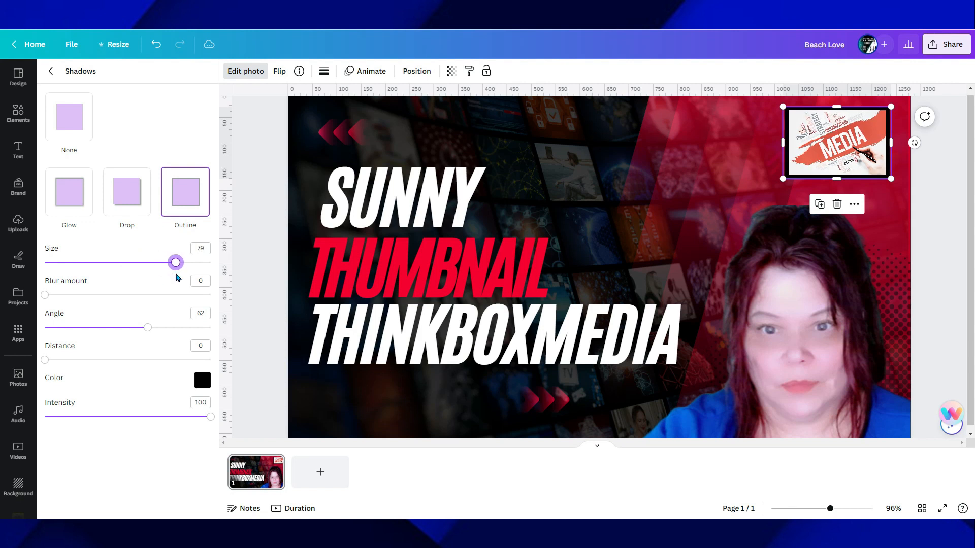
Step: Try red, yellow and light purple for the MEDIA photo's outline, and set its color to dark blue #1C1196
click(203, 380)
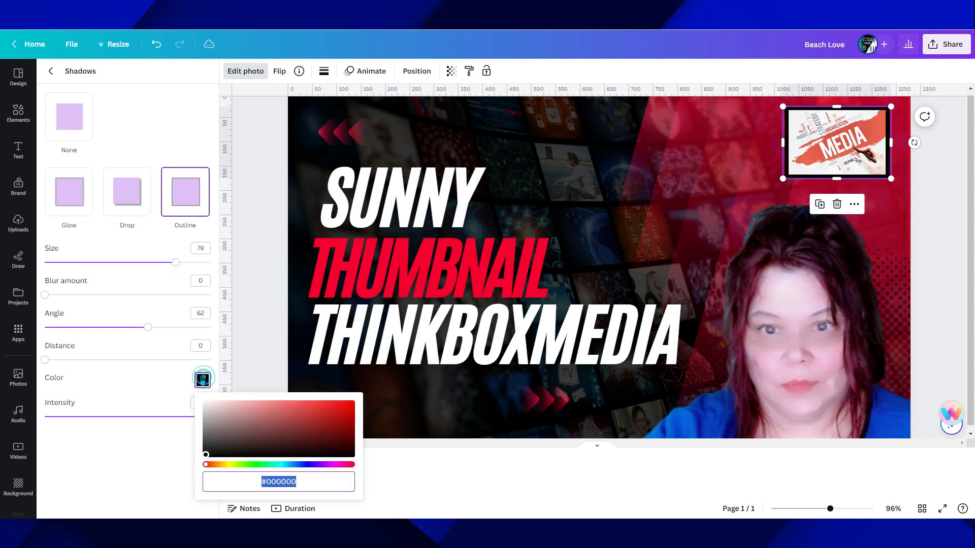
click(332, 420)
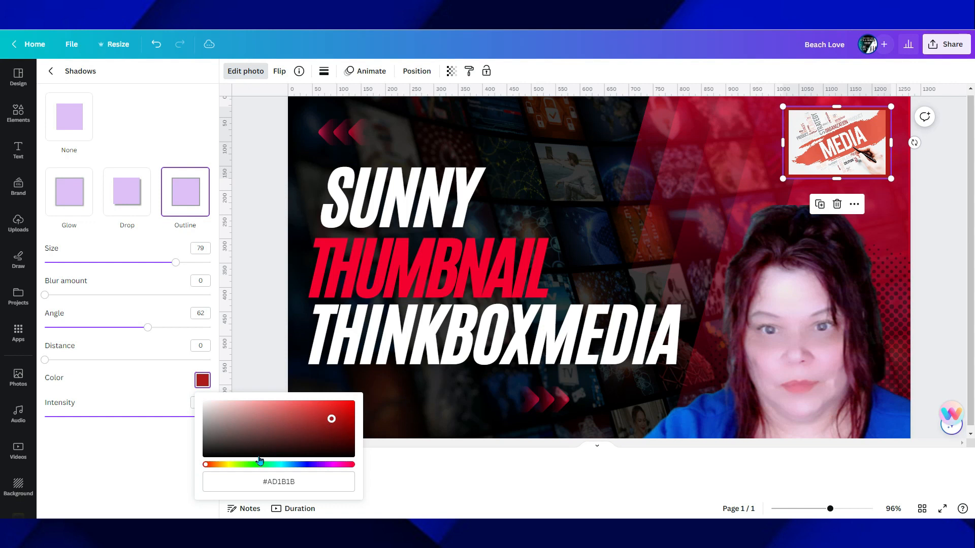
click(229, 465)
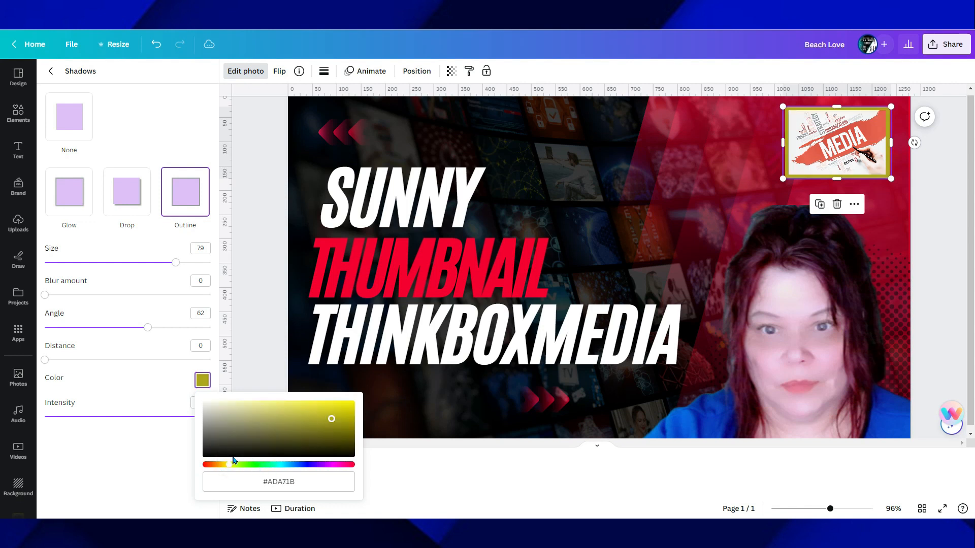
click(269, 408)
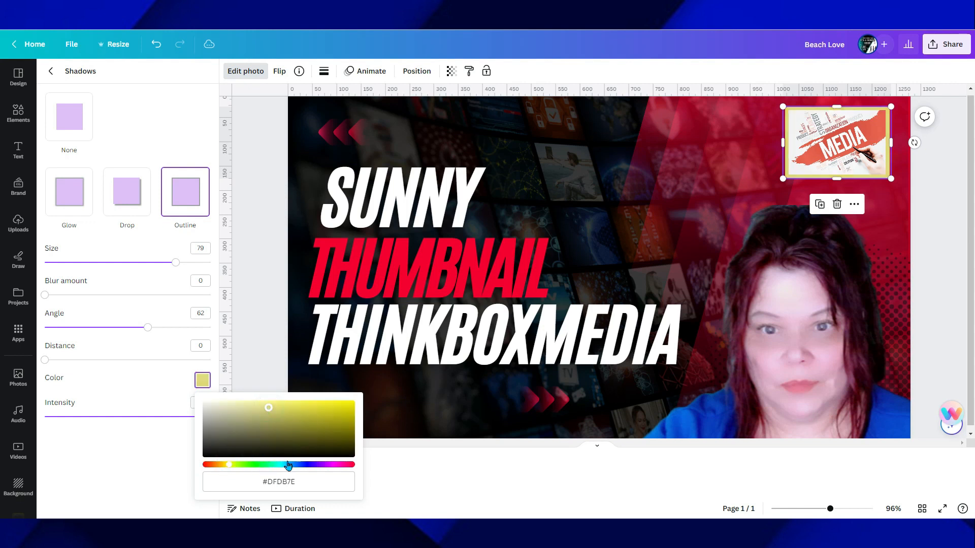
click(306, 467)
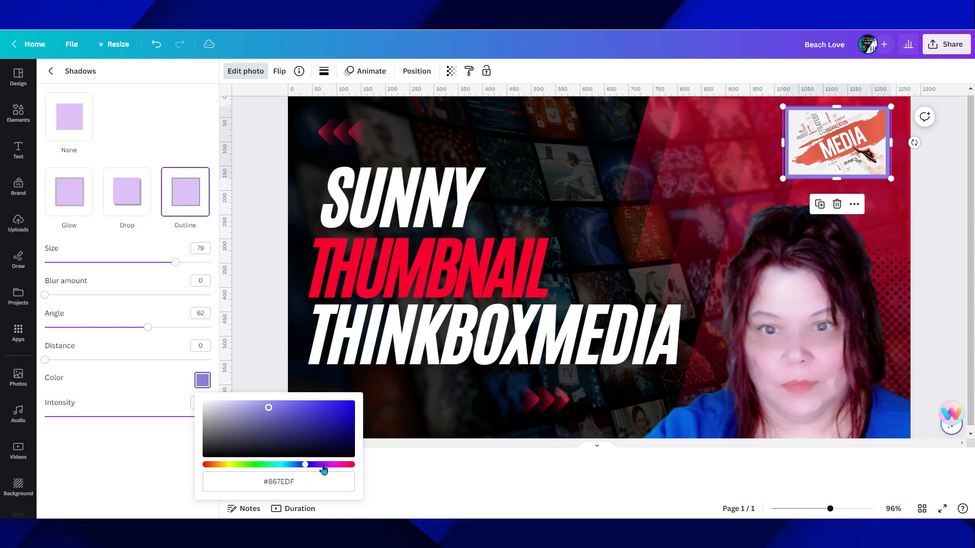
click(338, 424)
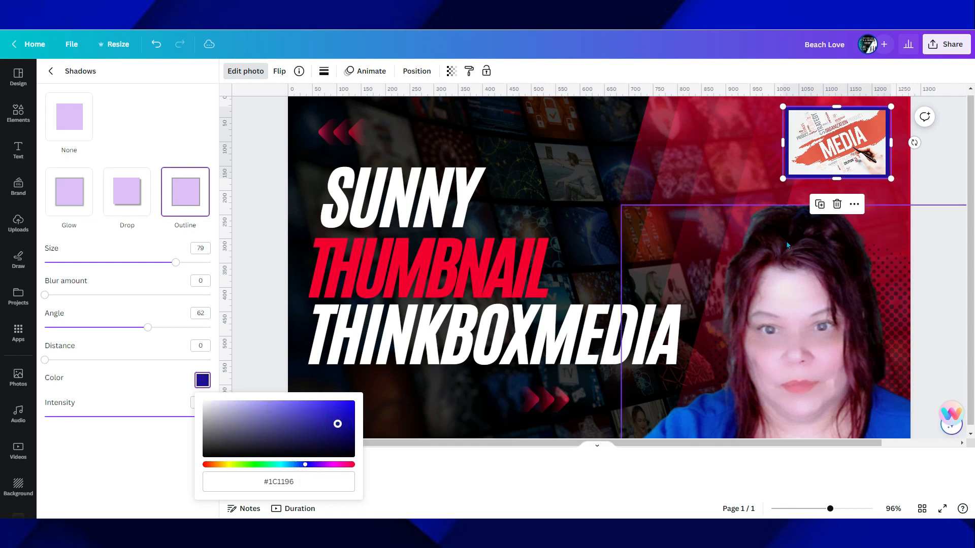
Step: Enlarge the outlined MEDIA photo slightly, keeping it in the upper-right corner above the portrait
drag(783, 178, 754, 198)
click(934, 173)
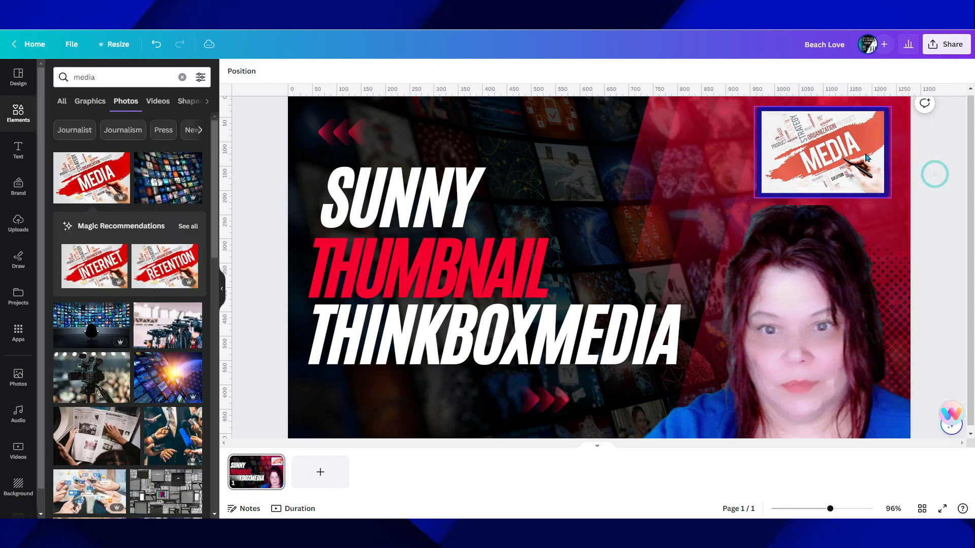
click(840, 155)
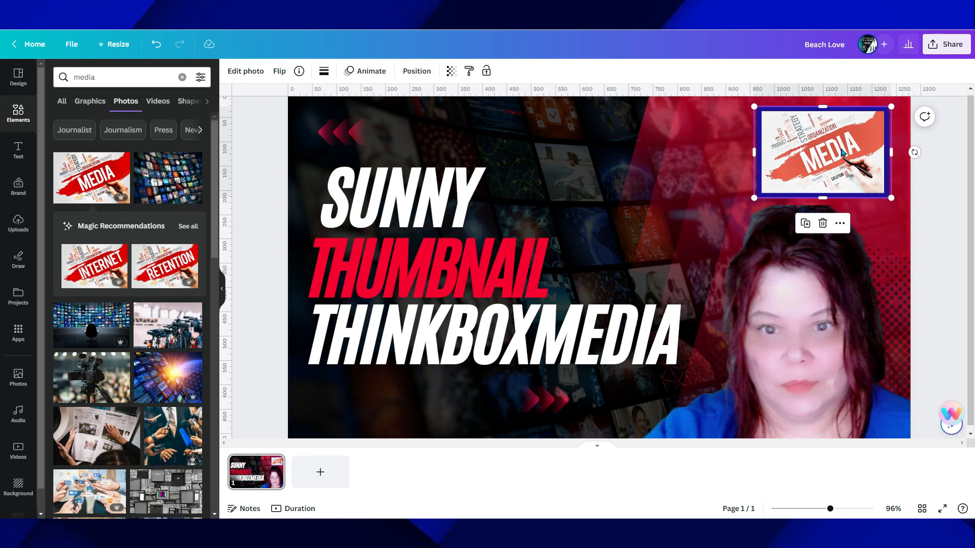
click(939, 144)
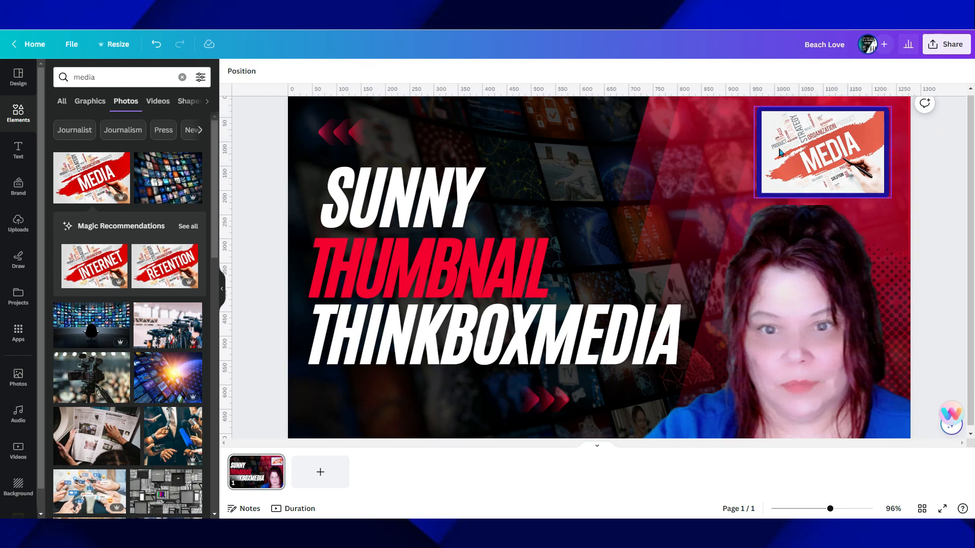
Step: Apply the Blur effect to the outlined MEDIA photo and set its intensity to 55
click(828, 148)
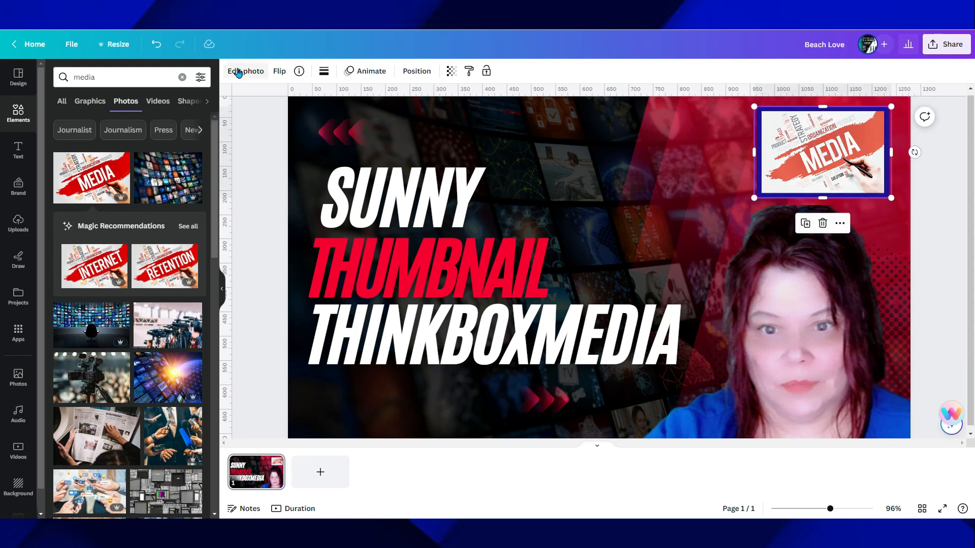
click(238, 72)
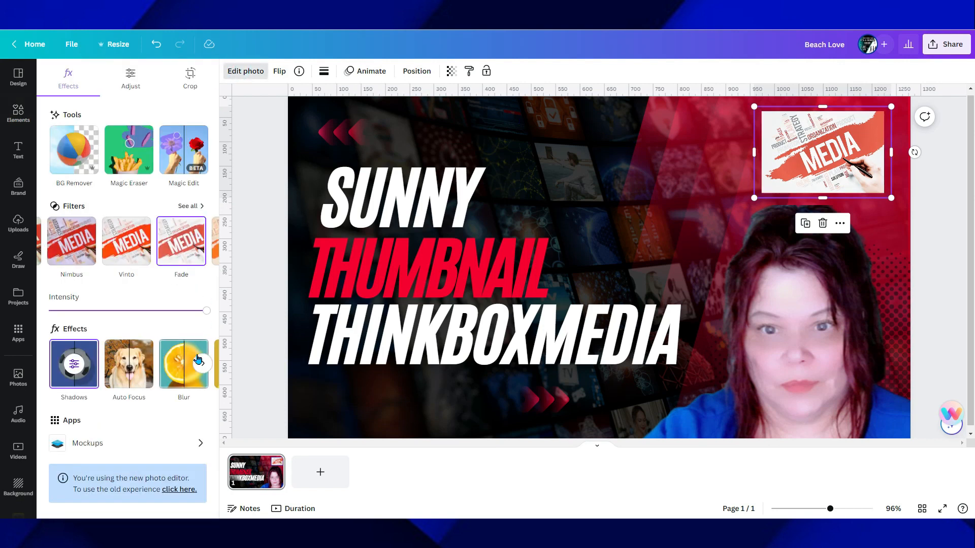
click(181, 366)
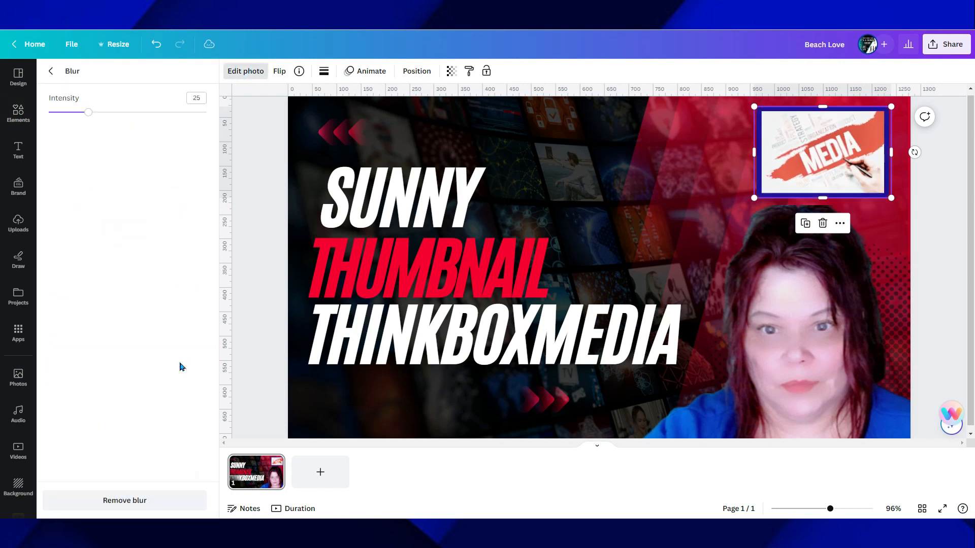
drag(88, 112, 115, 144)
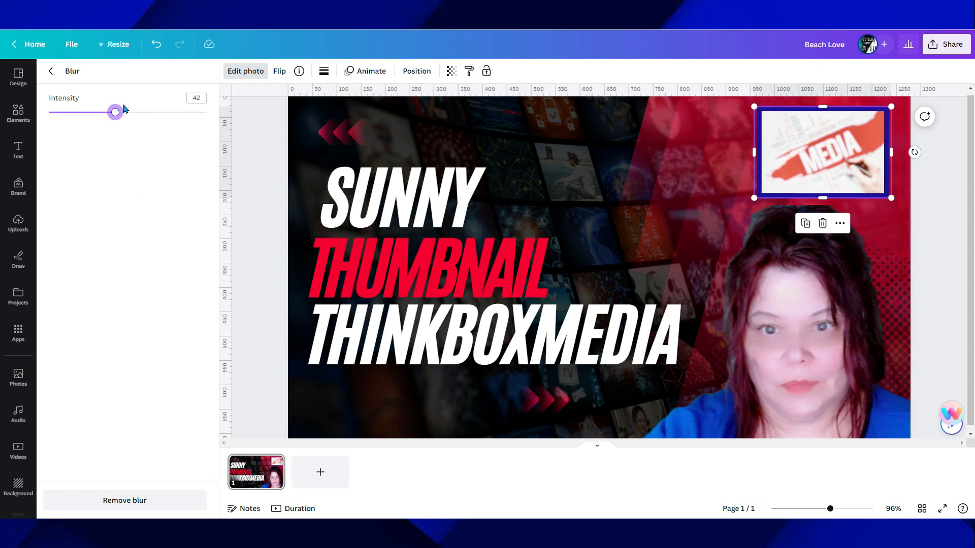
drag(116, 113, 137, 129)
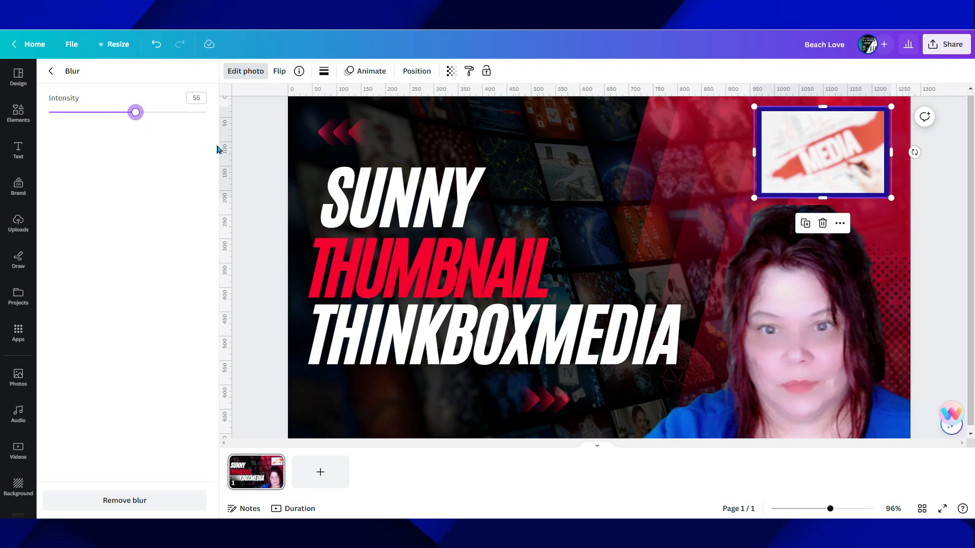
Step: Delete all thumbnail elements and the black background, leaving a blank white page
click(261, 163)
drag(250, 129, 942, 439)
key(Delete)
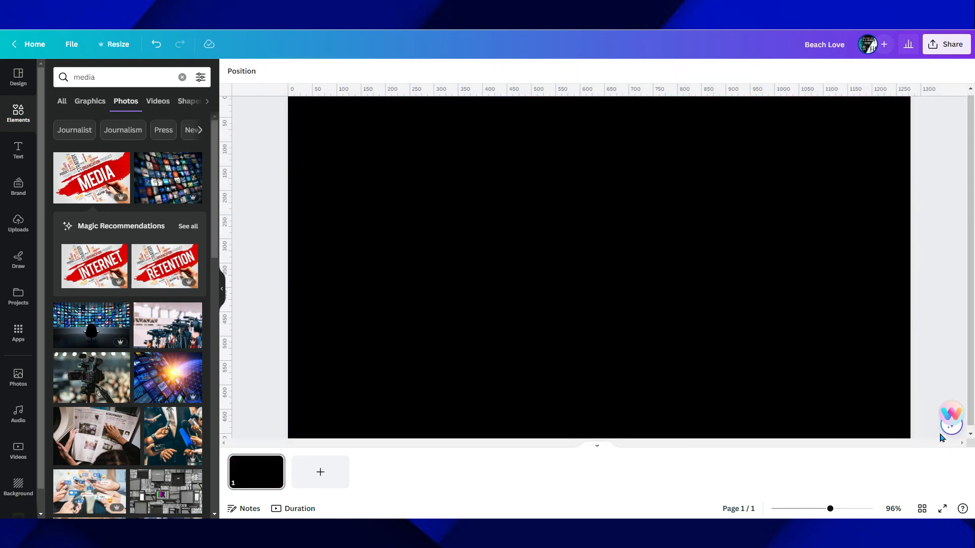
click(455, 244)
click(436, 252)
key(Delete)
click(441, 284)
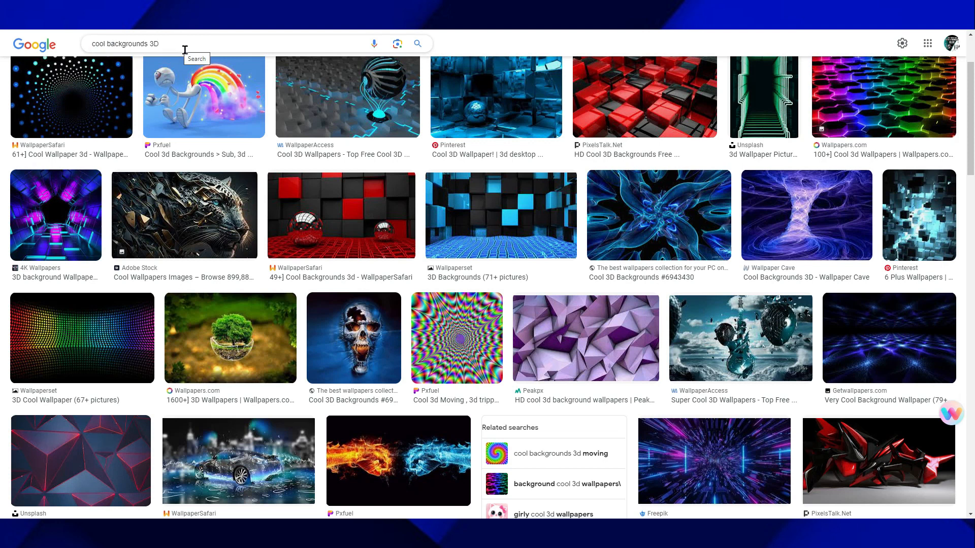
Step: Switch to Google Images, browse the 3D background results, and refine the search to "cool backgrounds 3D beach"
scroll(340, 213, down, 5)
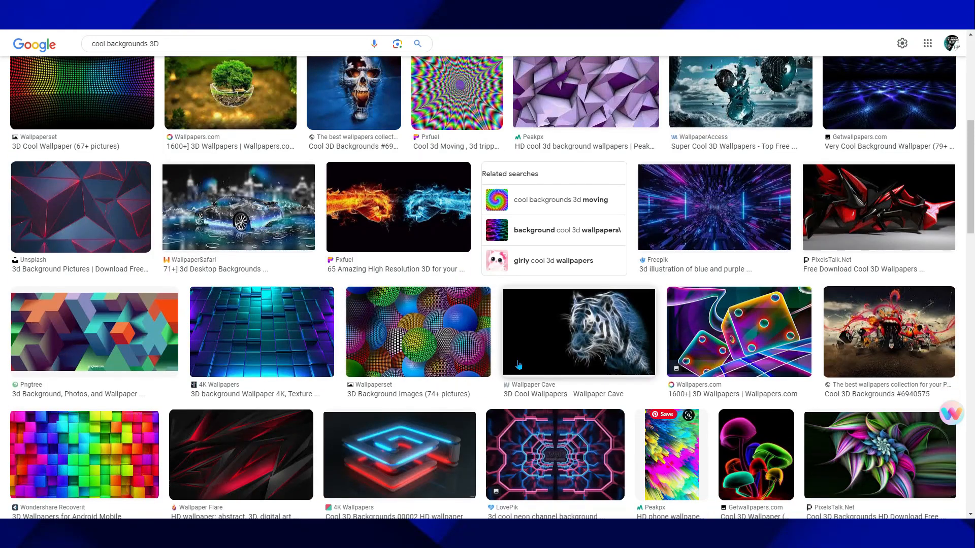
scroll(341, 351, down, 3)
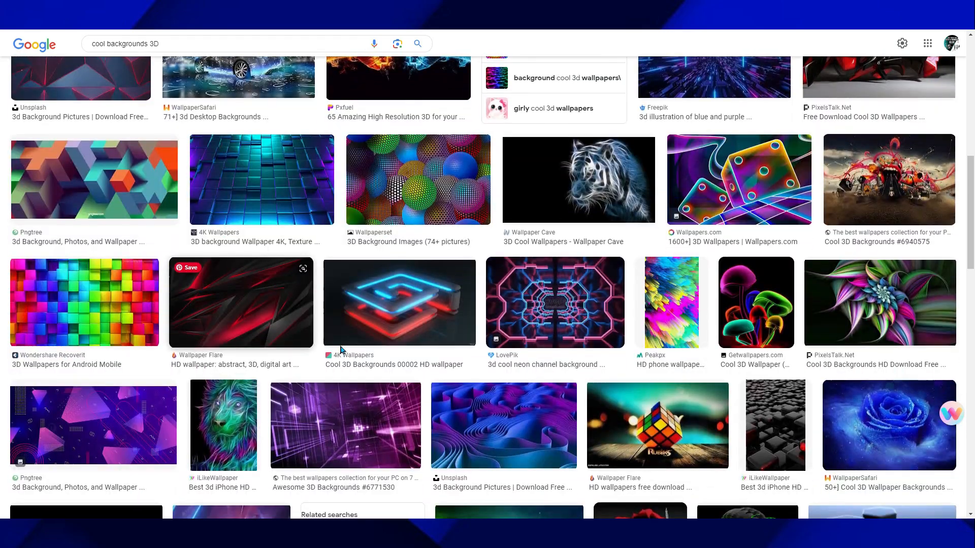
scroll(340, 349, down, 4)
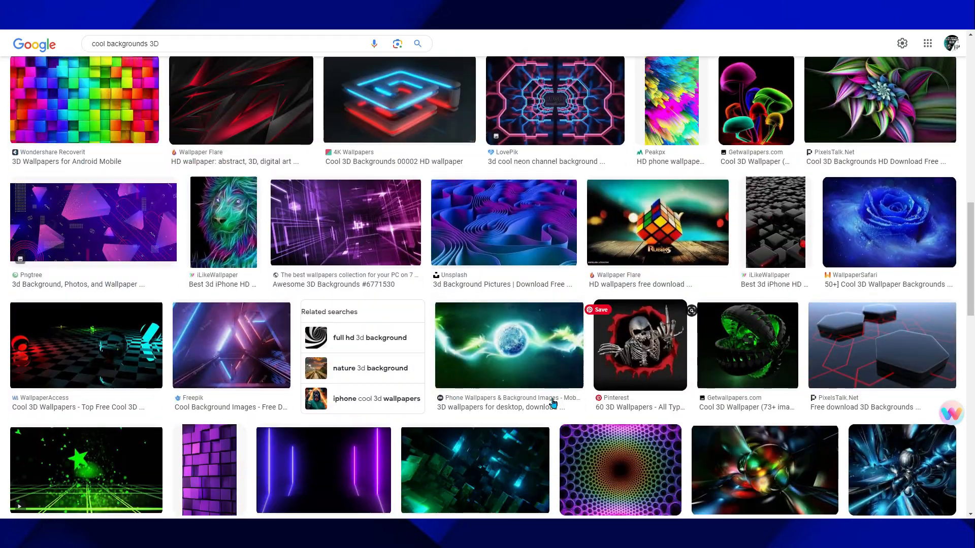
scroll(447, 405, up, 14)
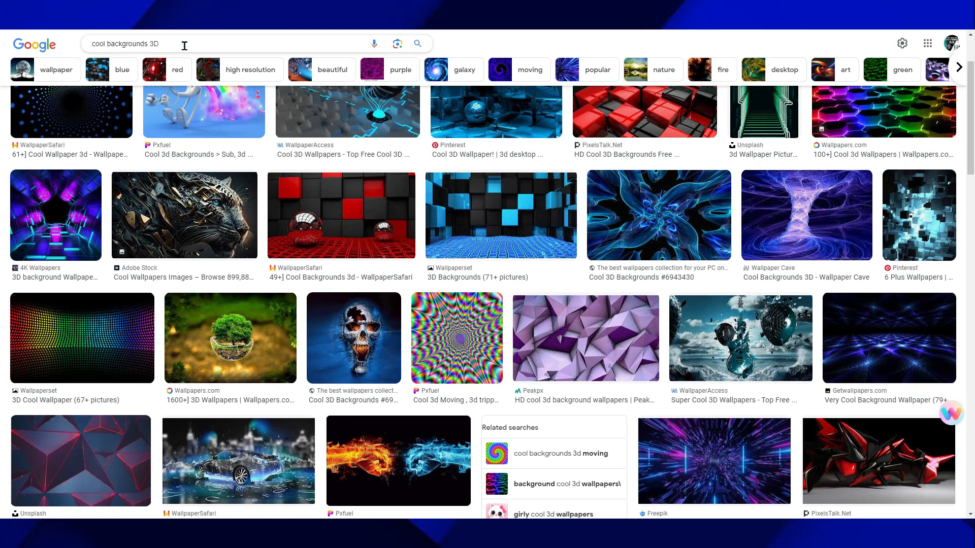
click(156, 46)
text(pea)
key(Return)
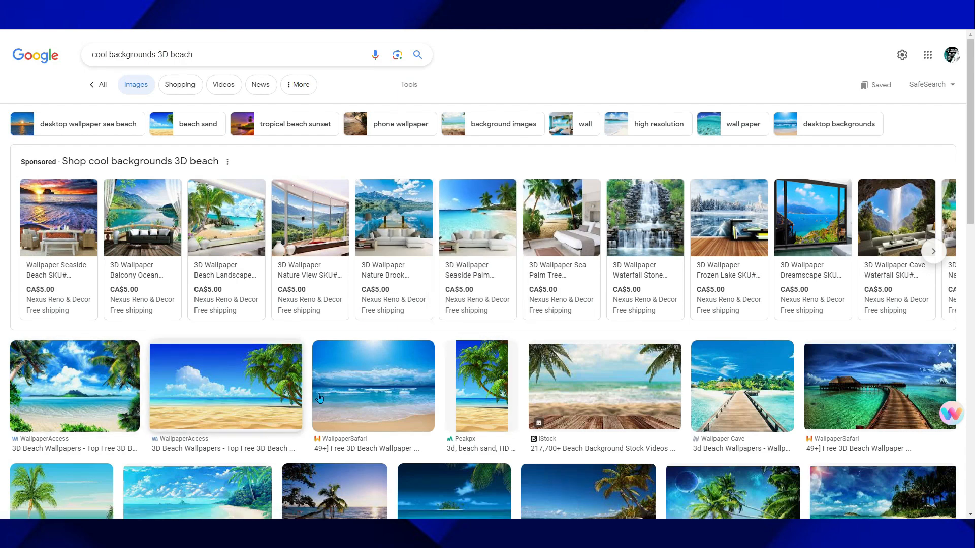
Step: Browse the beach image results and open the Adobe Stock pink and purple sunset beach with palm trees
scroll(200, 388, down, 3)
scroll(326, 372, down, 4)
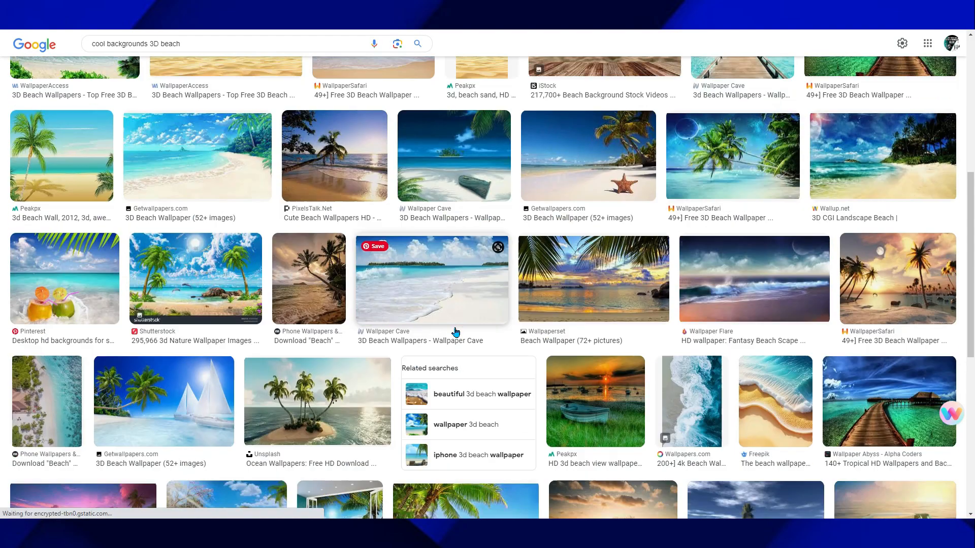
scroll(664, 417, down, 3)
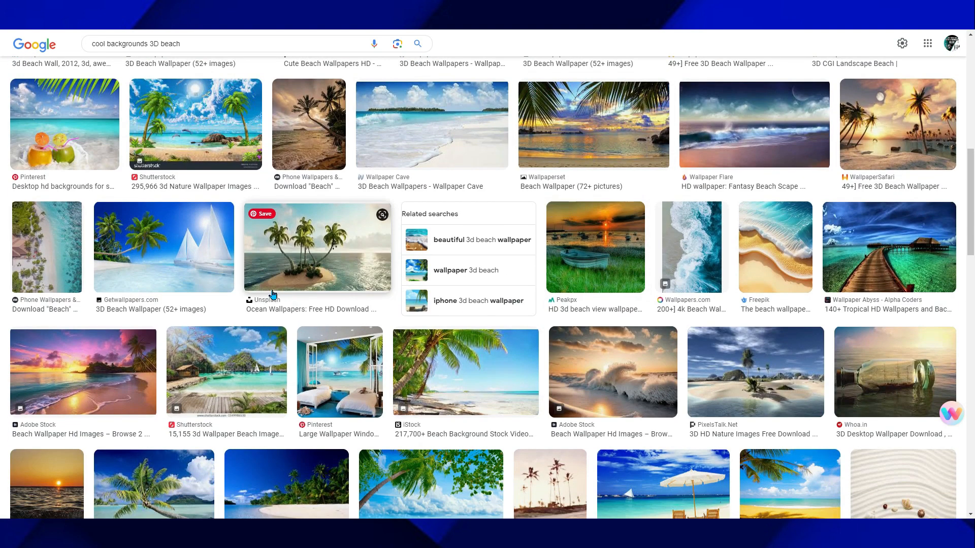
scroll(381, 284, down, 3)
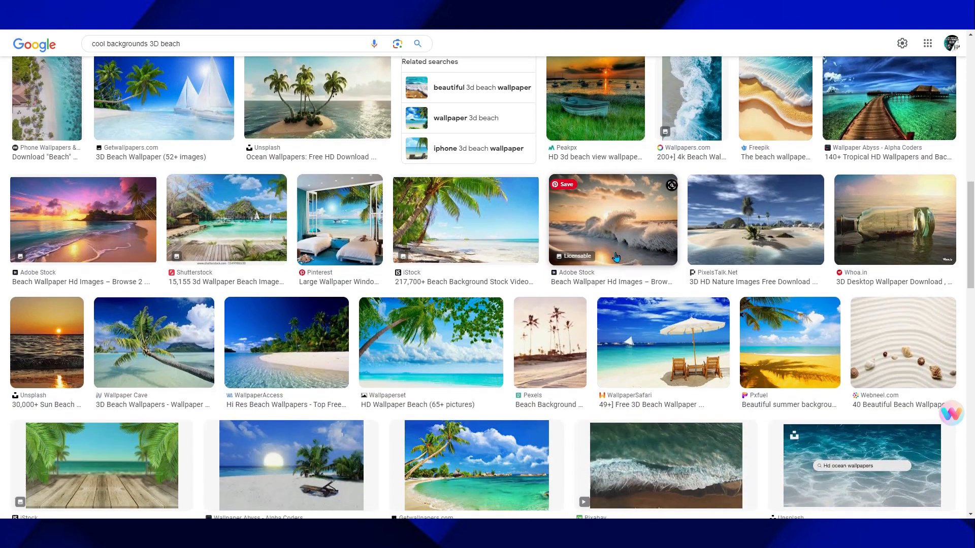
scroll(330, 305, down, 1)
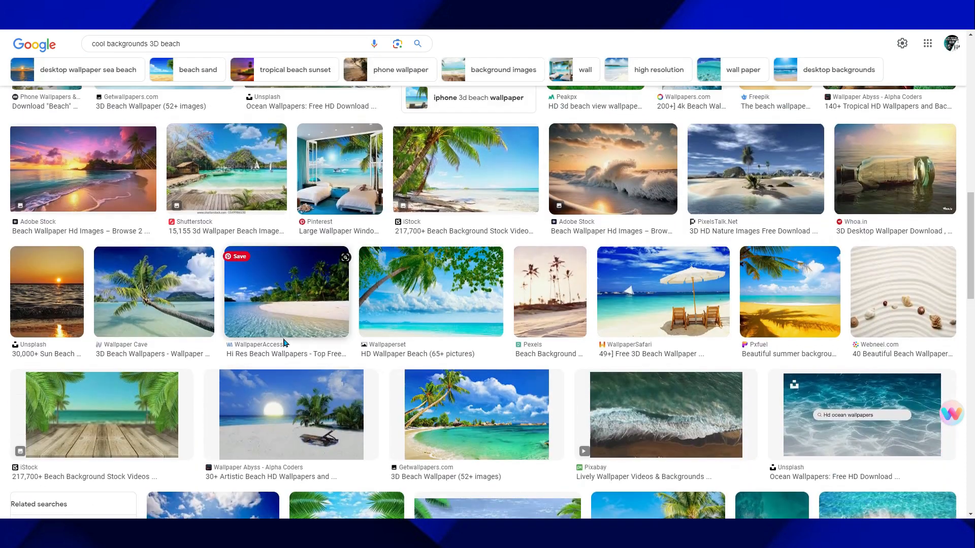
click(122, 206)
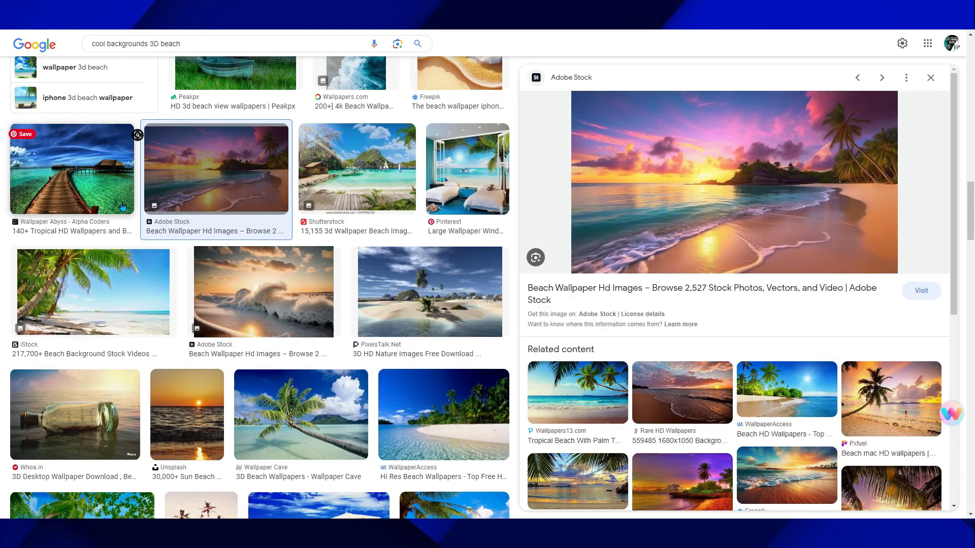
Step: Capture the enlarged sunset beach image as an area screenshot of about 634x356 pixels and save it as PNG
key(Print)
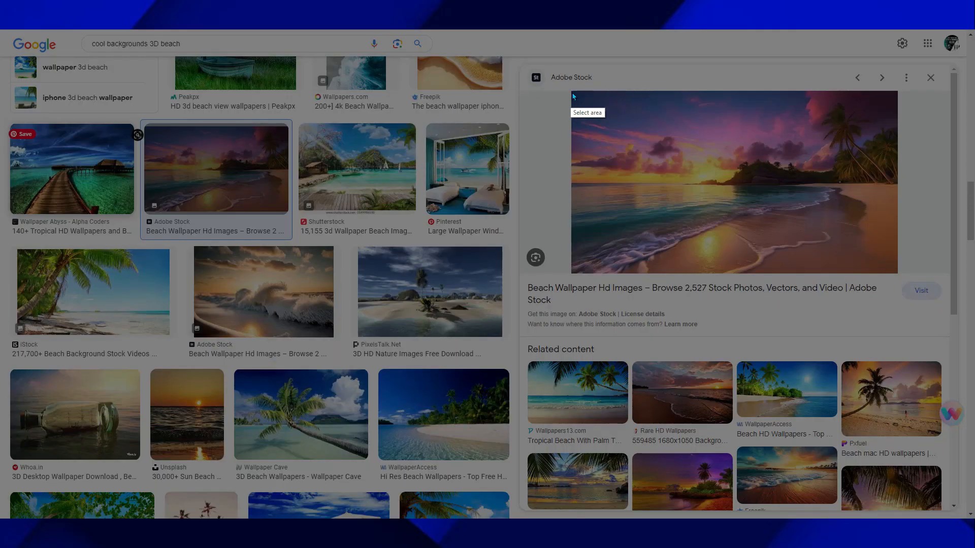
mouse_move(573, 91)
mouse_down()
mouse_move(646, 254)
mouse_move(677, 282)
mouse_move(899, 261)
mouse_move(894, 272)
mouse_up()
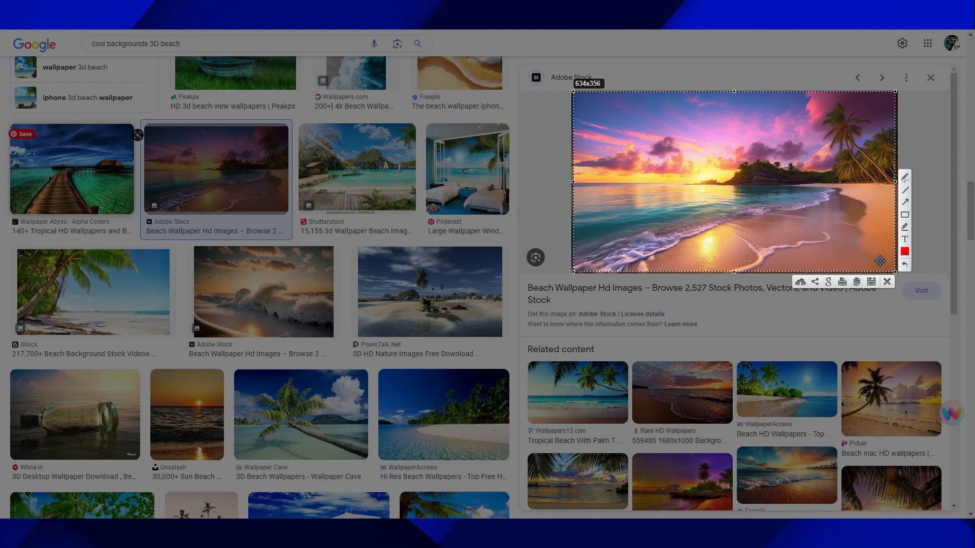
click(871, 285)
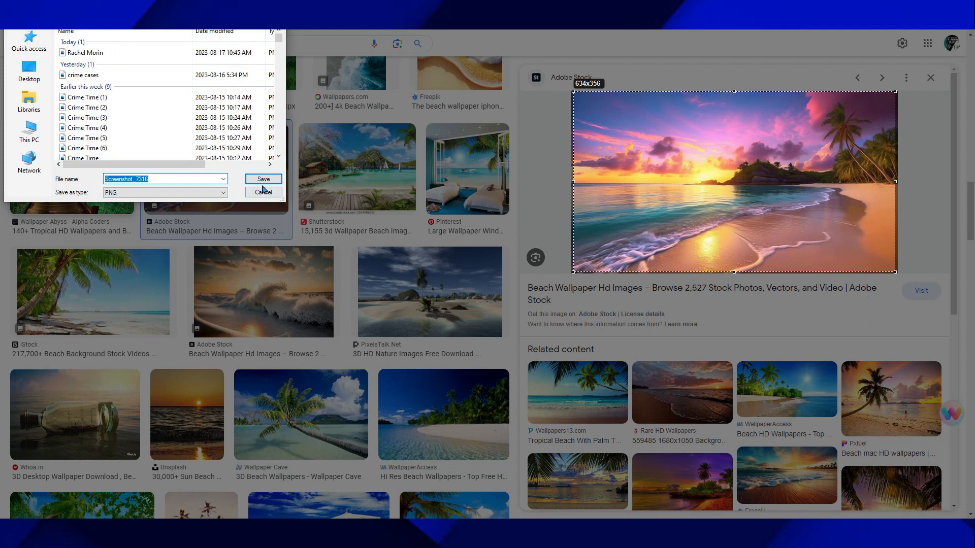
click(260, 180)
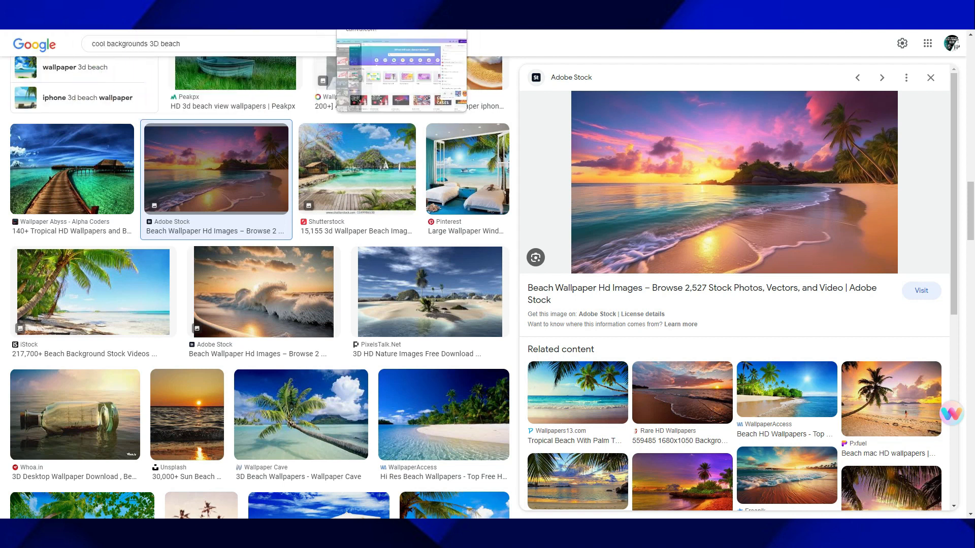
Step: Switch back to the Beach Love design in Canva and import the saved sunset beach screenshot
click(362, 4)
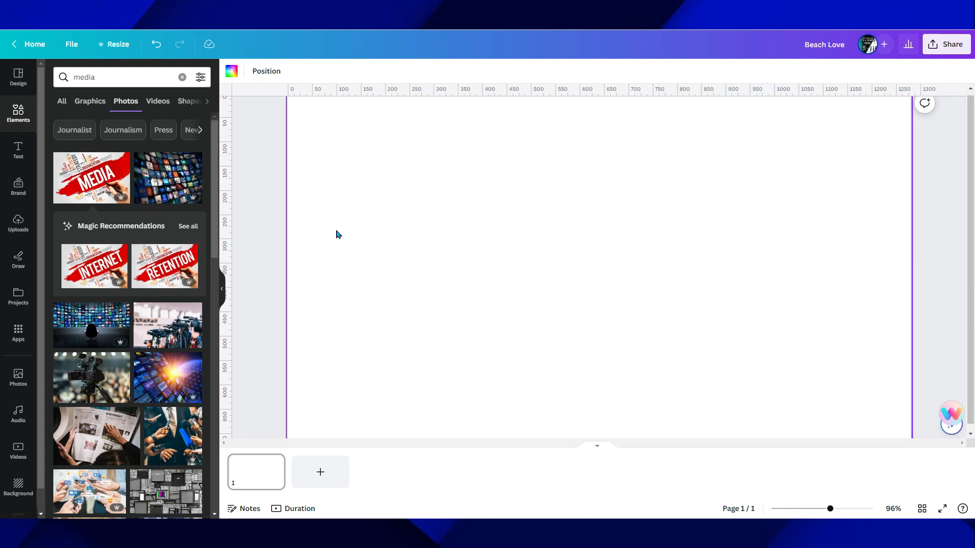
click(71, 50)
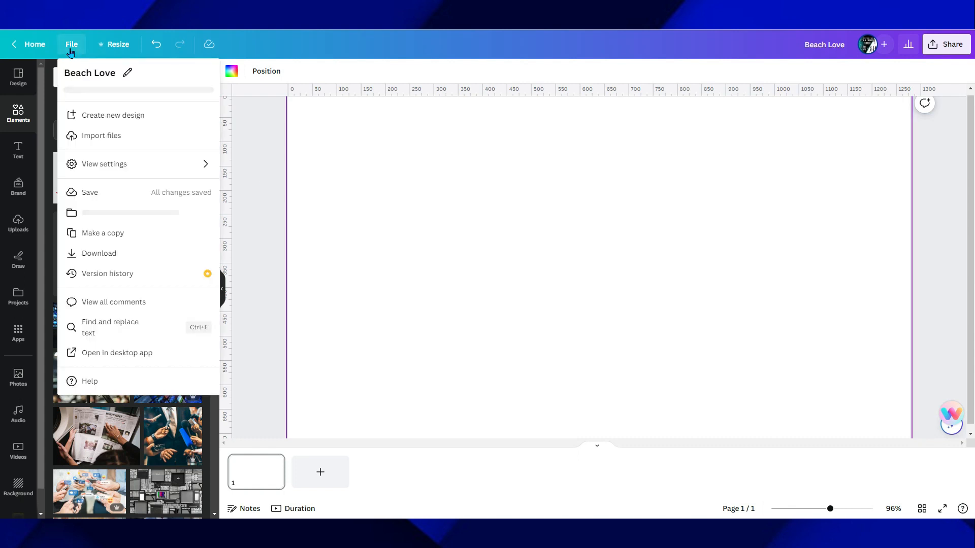
click(98, 146)
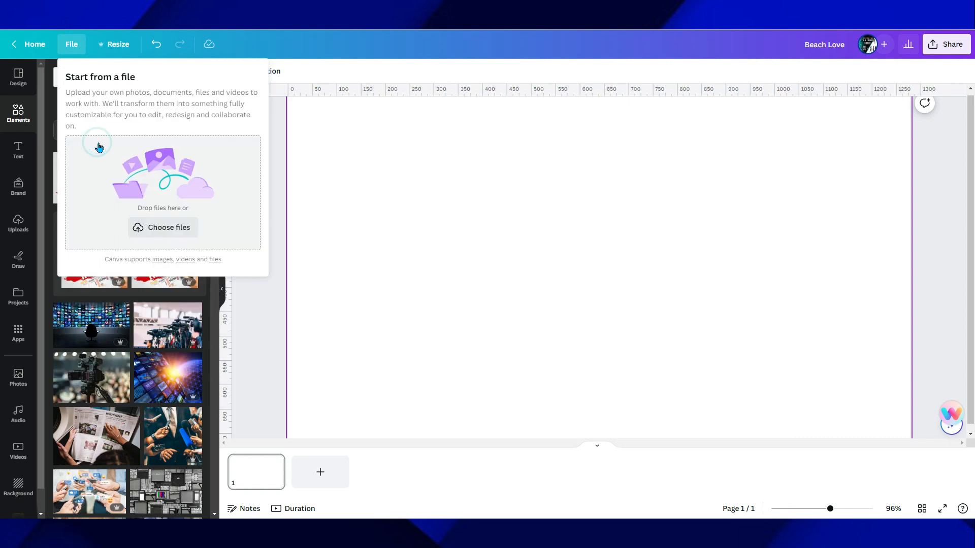
click(168, 233)
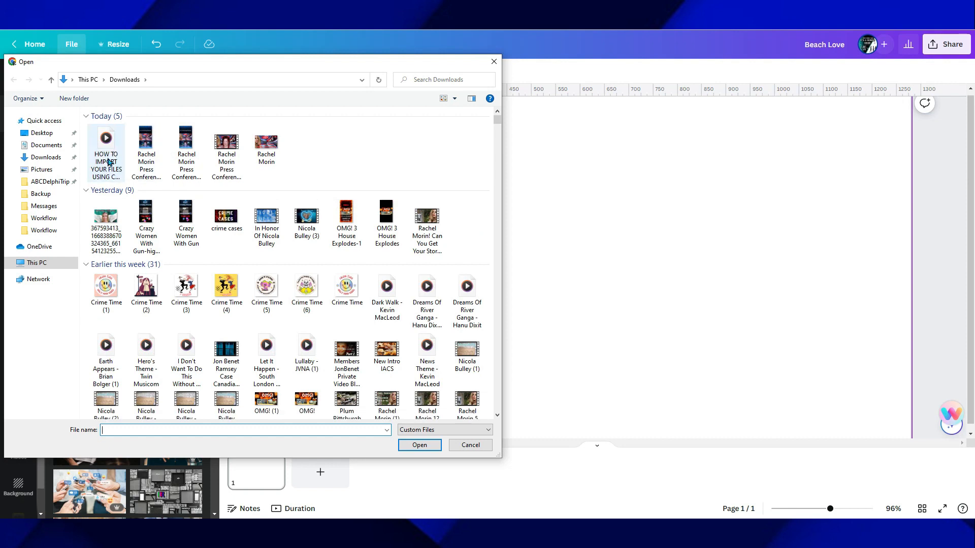
double_click(104, 140)
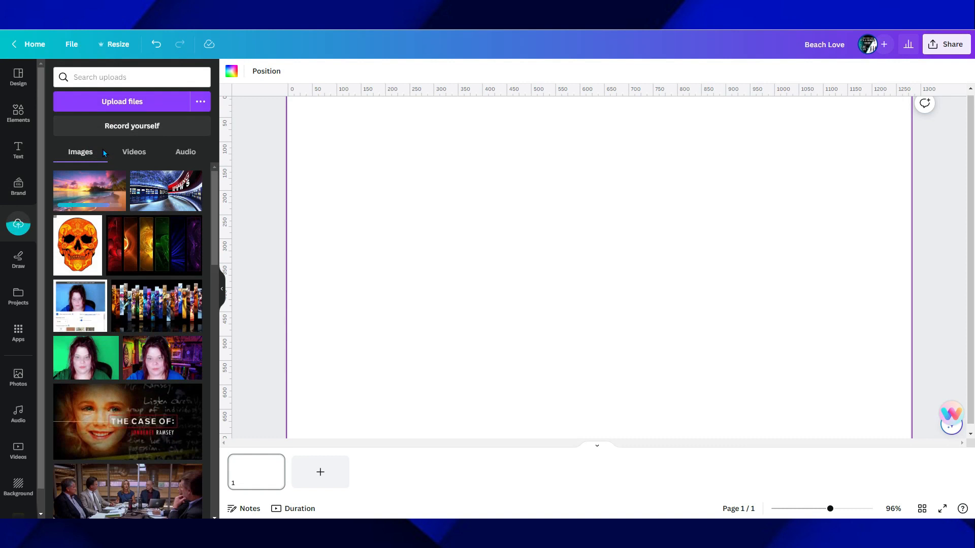
Step: Add the uploaded sunset beach image to the blank page and set it as the full-page background
click(100, 184)
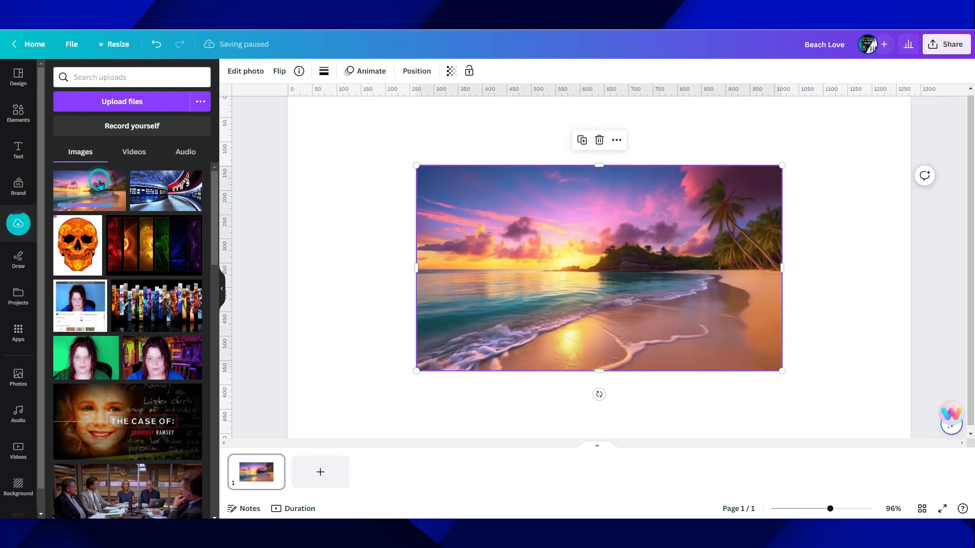
right_click(489, 255)
click(551, 472)
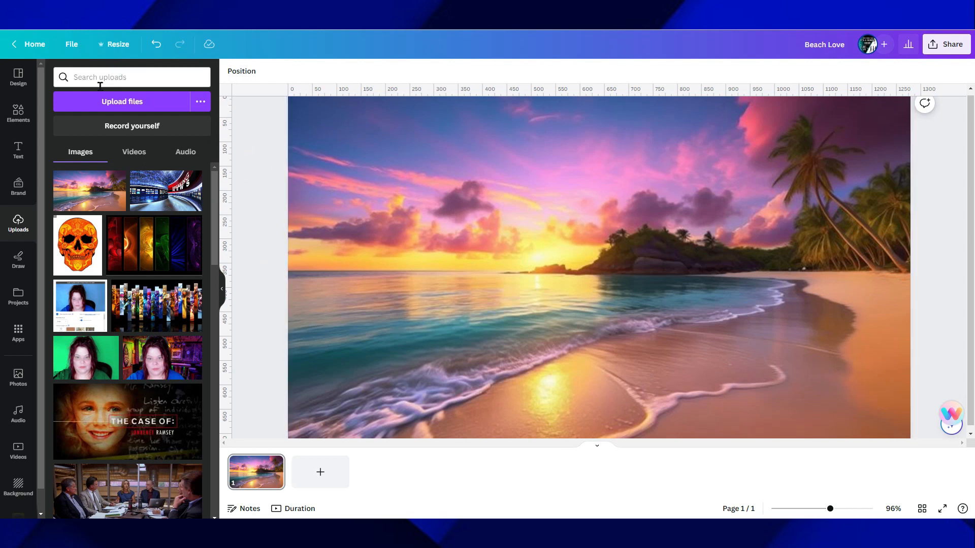
Step: Search the graphics elements for "sun" and browse the results for a suitable sun or glow
click(21, 111)
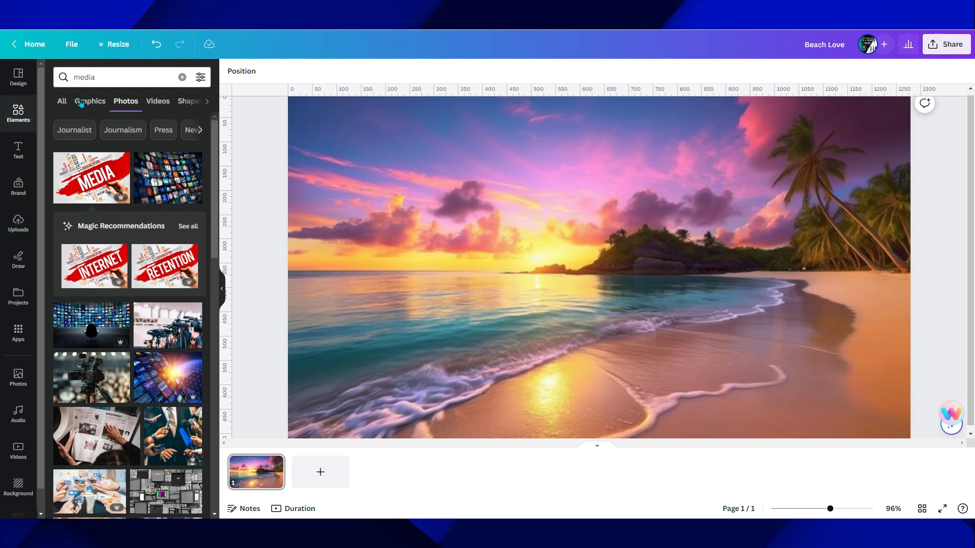
click(109, 77)
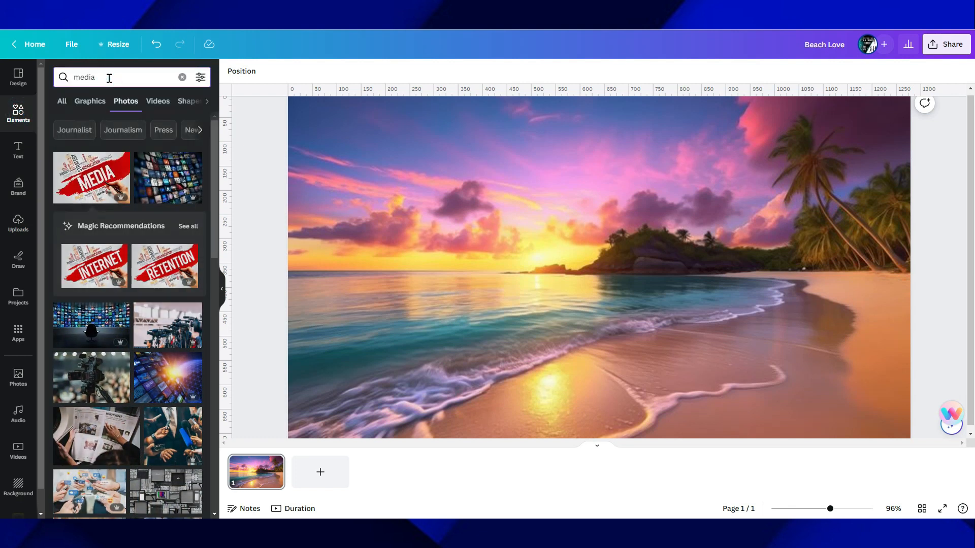
double_click(109, 77)
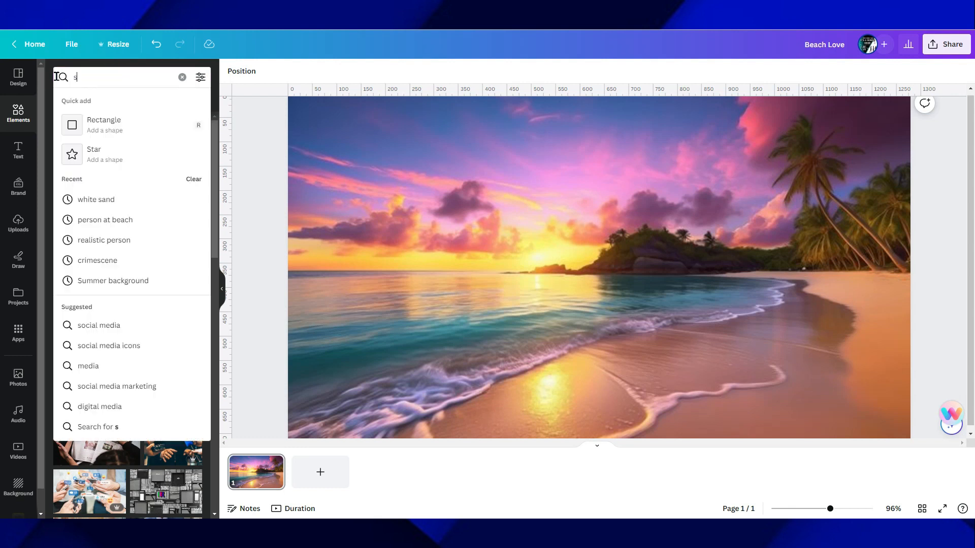
text(sun)
key(Return)
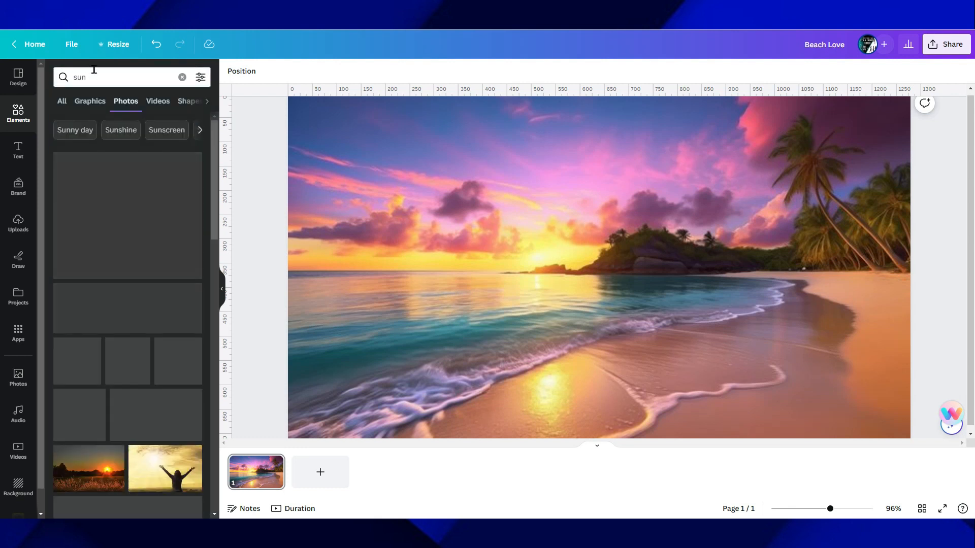
click(90, 103)
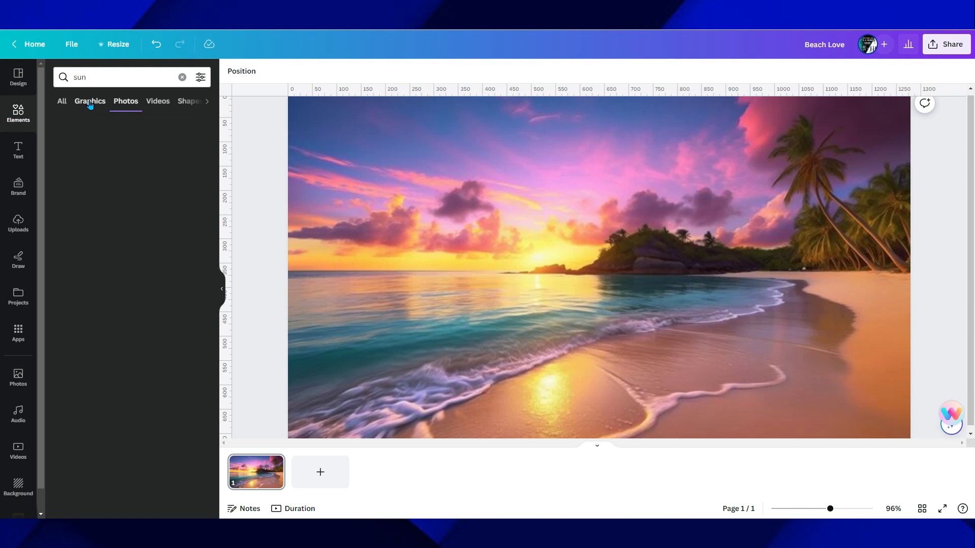
scroll(150, 246, down, 6)
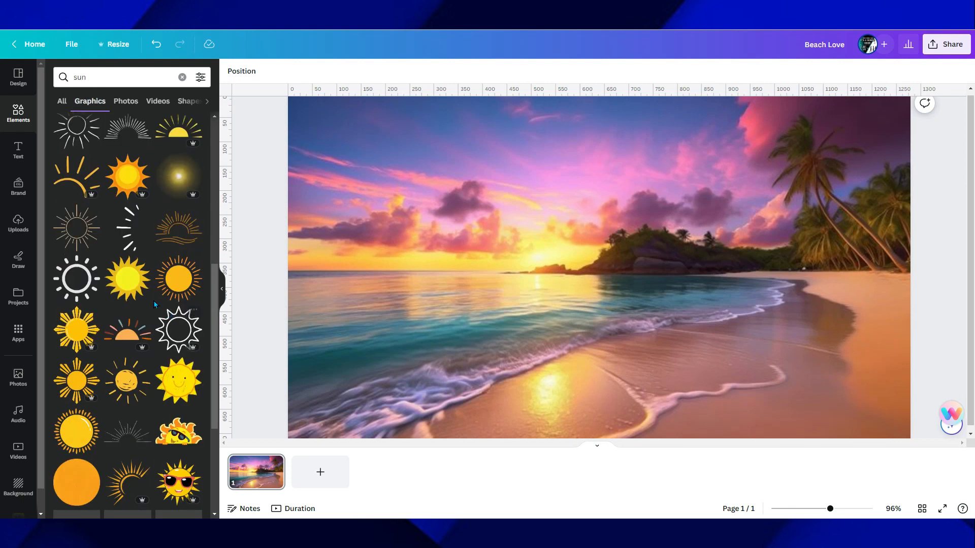
scroll(152, 302, down, 10)
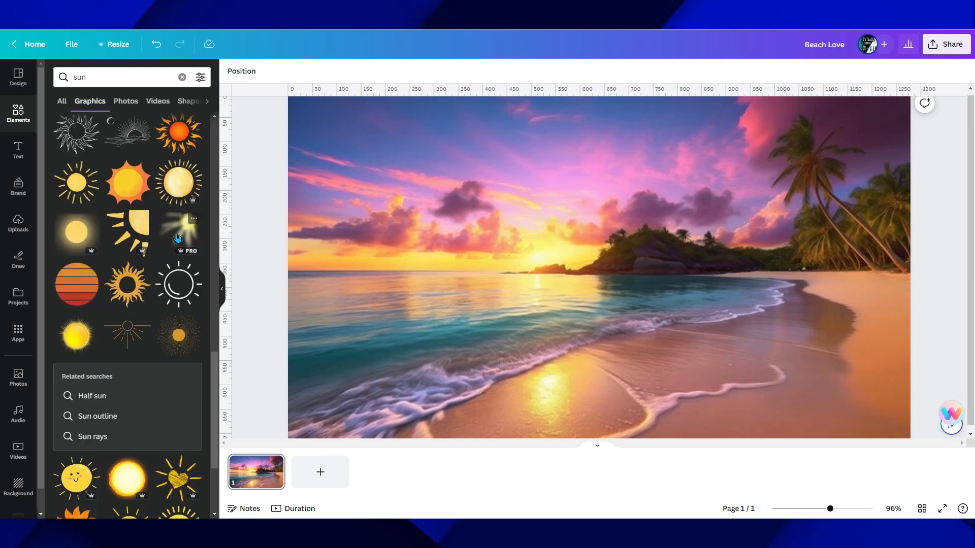
scroll(167, 269, down, 3)
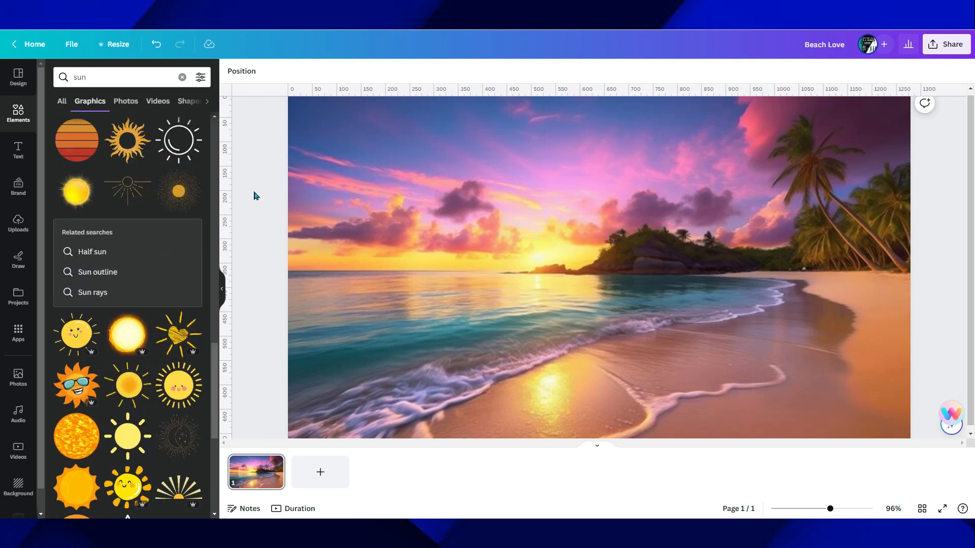
scroll(152, 285, down, 5)
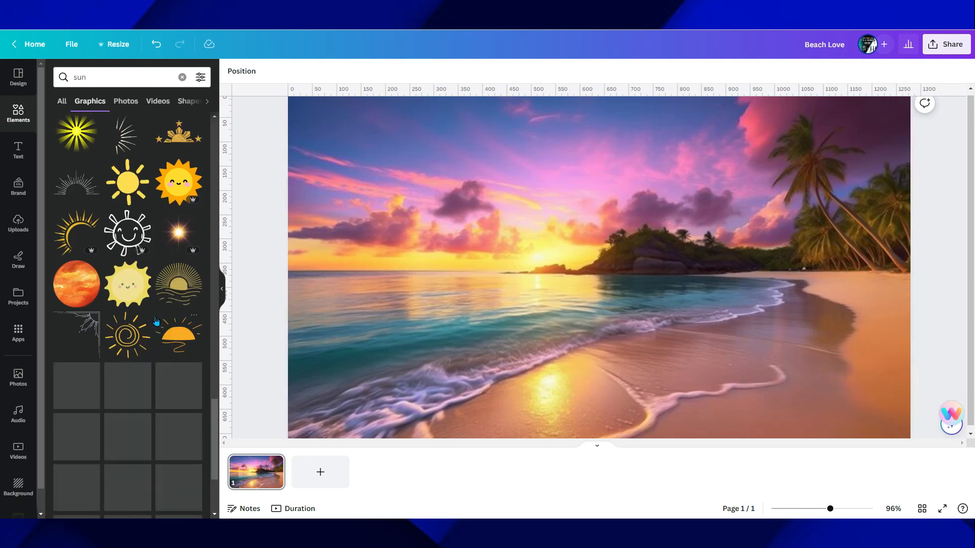
scroll(146, 284, down, 5)
scroll(146, 283, up, 5)
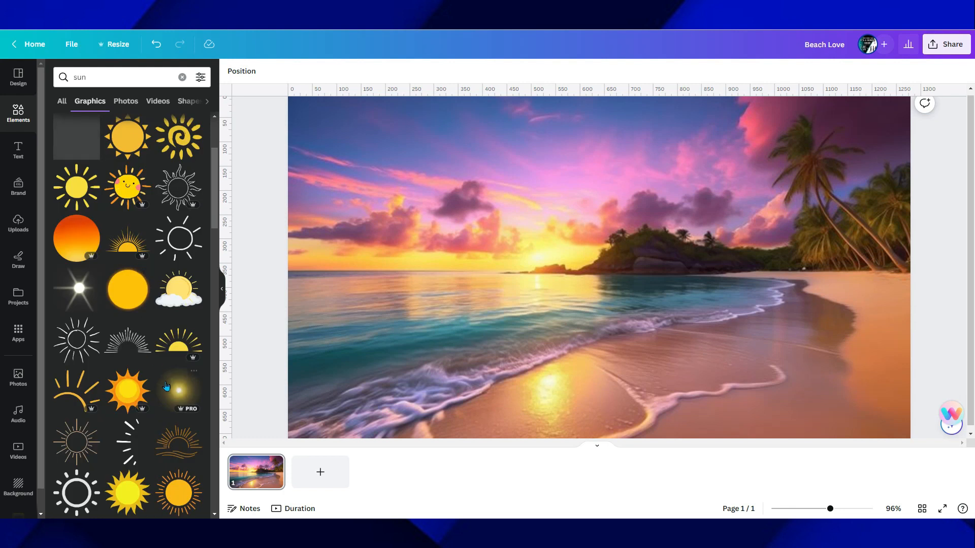
Step: Try the glowing yellow sun graphic at a reduced size in the sky's upper-left corner and delete it
click(179, 390)
drag(608, 274, 426, 208)
drag(556, 345, 409, 199)
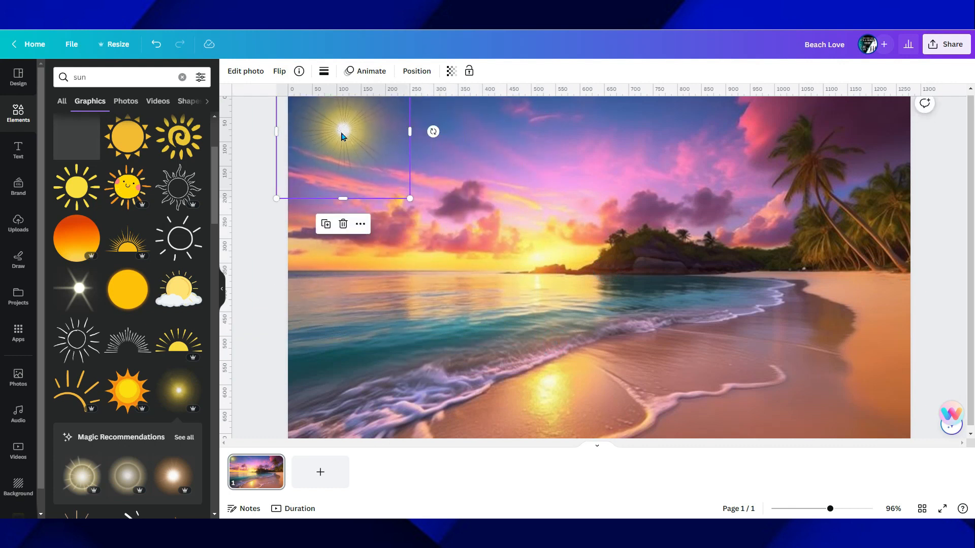
key(Delete)
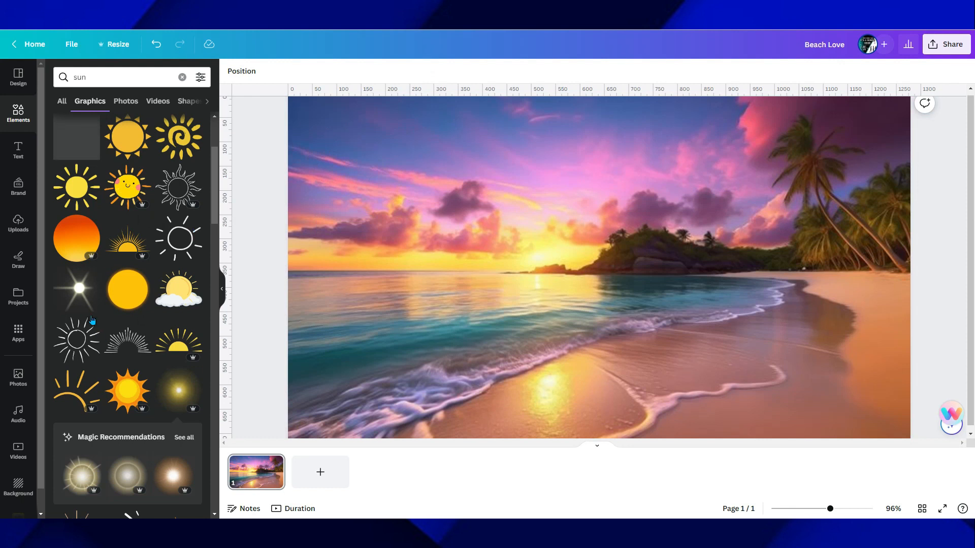
Step: Add the pale yellow lens flare from the glow graphic's Magic Recommendations, scaled down over the upper-left part of the sky
scroll(168, 259, down, 4)
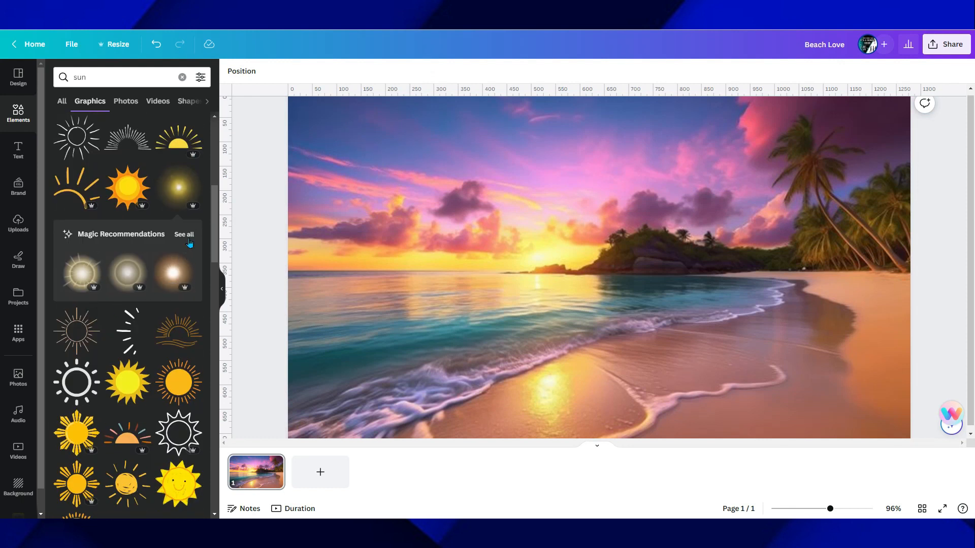
click(185, 237)
scroll(179, 239, down, 3)
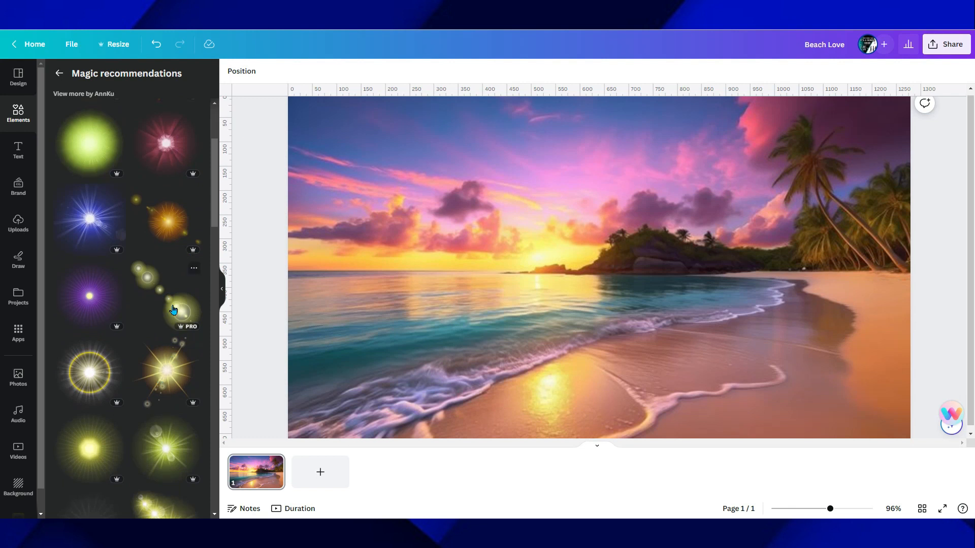
click(173, 310)
drag(605, 345, 426, 275)
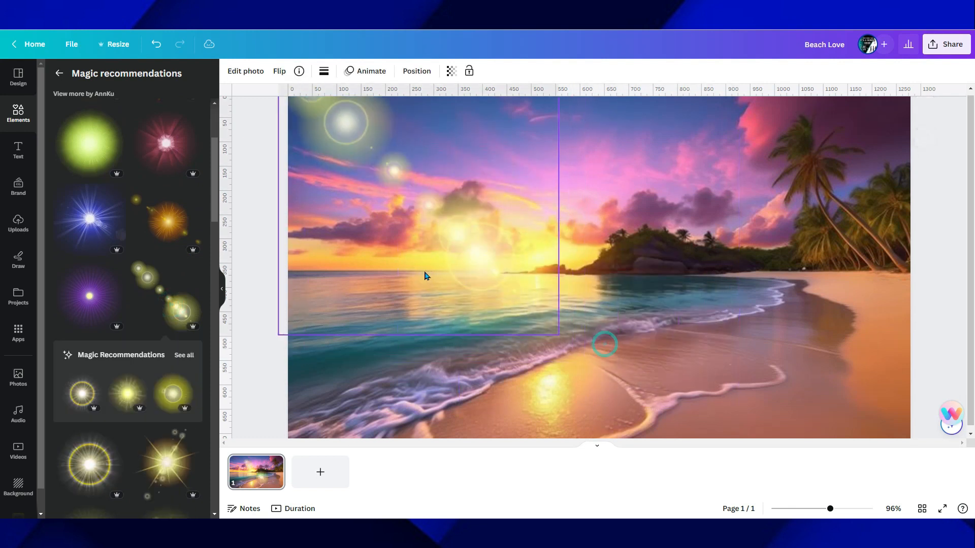
drag(559, 336, 386, 175)
drag(335, 134, 331, 170)
drag(390, 207, 450, 268)
Step: Set the lens flare's transparency to 46 and move it so its larger glow sits in the sky's upper-left corner
click(452, 71)
drag(448, 114, 400, 116)
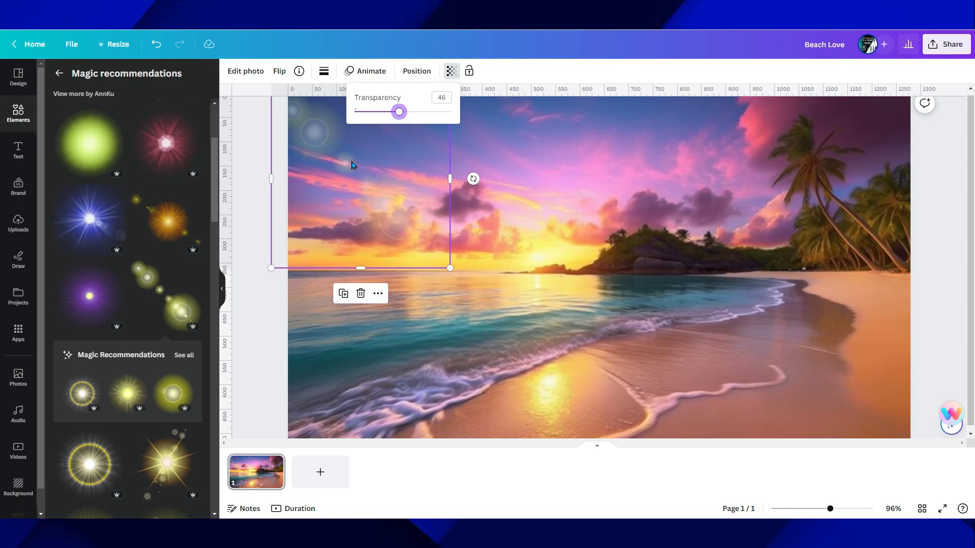
click(354, 168)
drag(354, 170, 312, 125)
drag(386, 170, 345, 148)
click(258, 270)
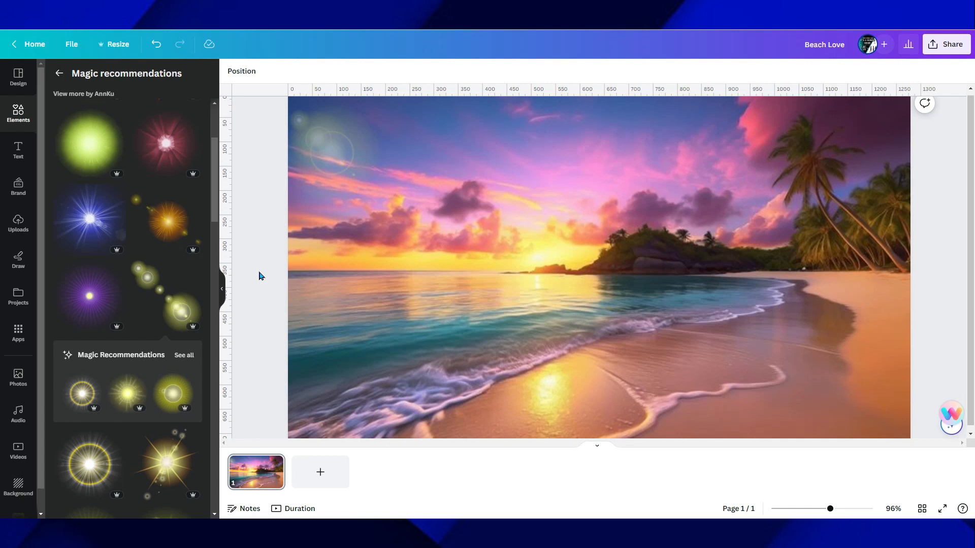
Step: Search the element photos for "cruise ship" and add the white ship on open blue water to the design
click(27, 120)
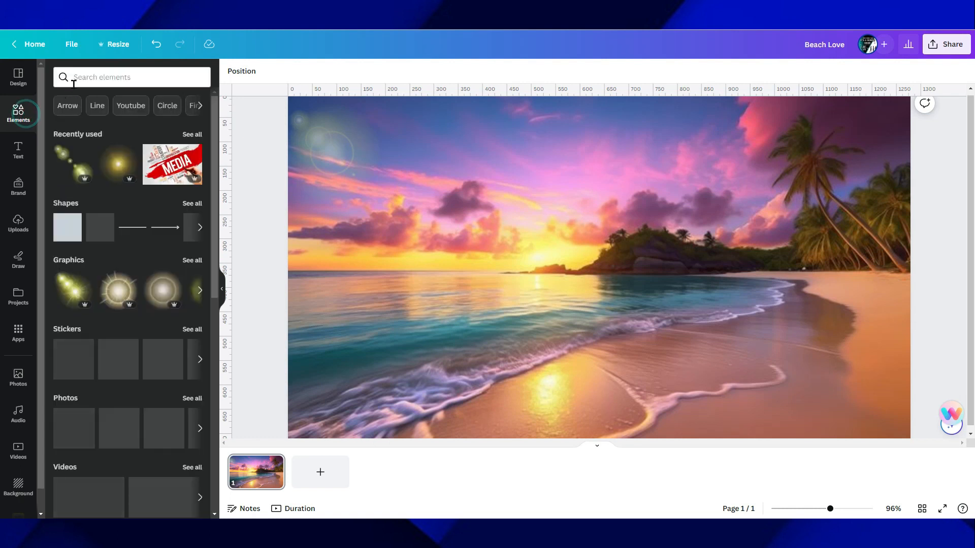
click(147, 73)
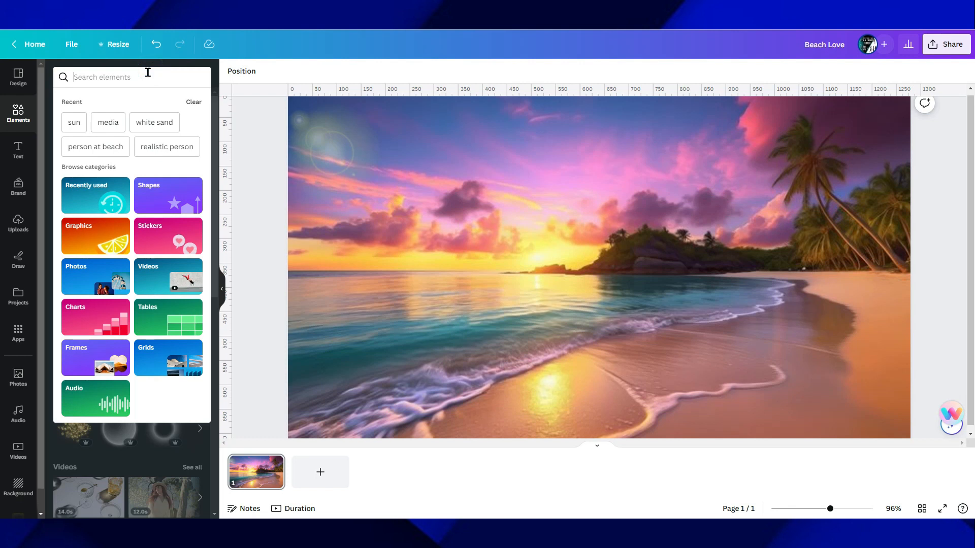
text(cruise)
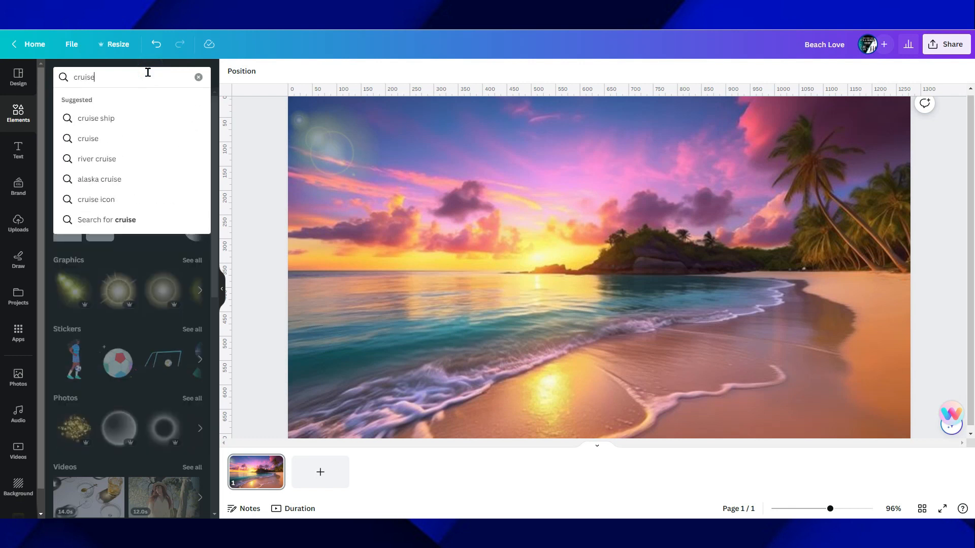
click(114, 122)
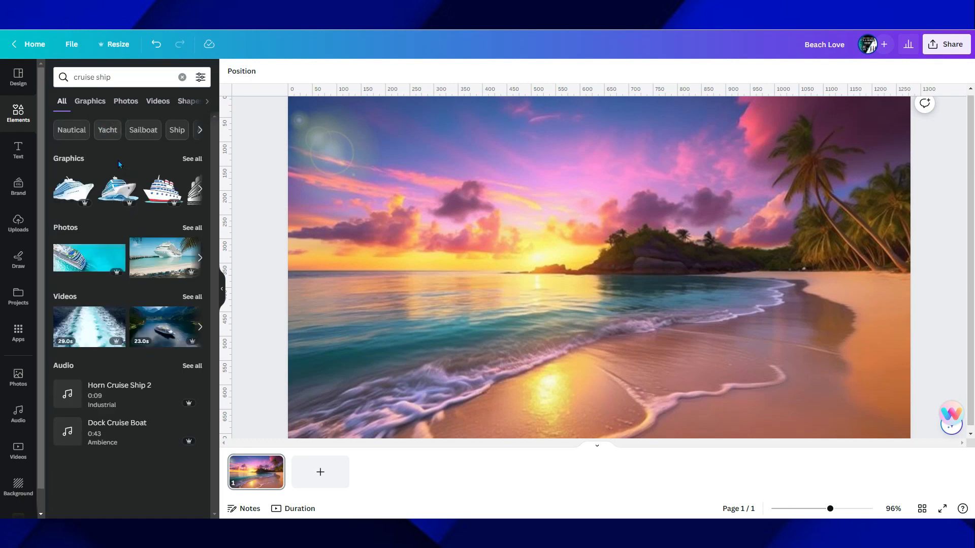
click(117, 104)
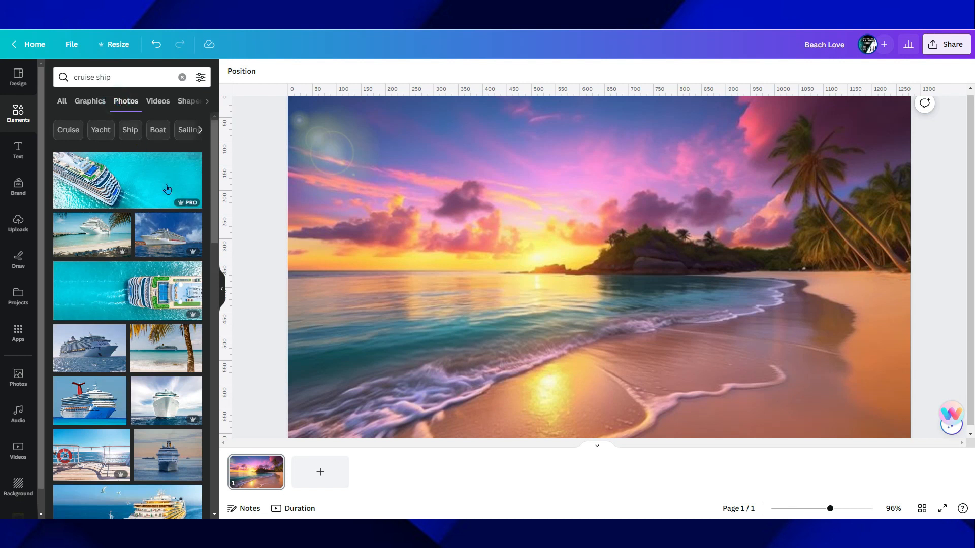
scroll(127, 254, down, 2)
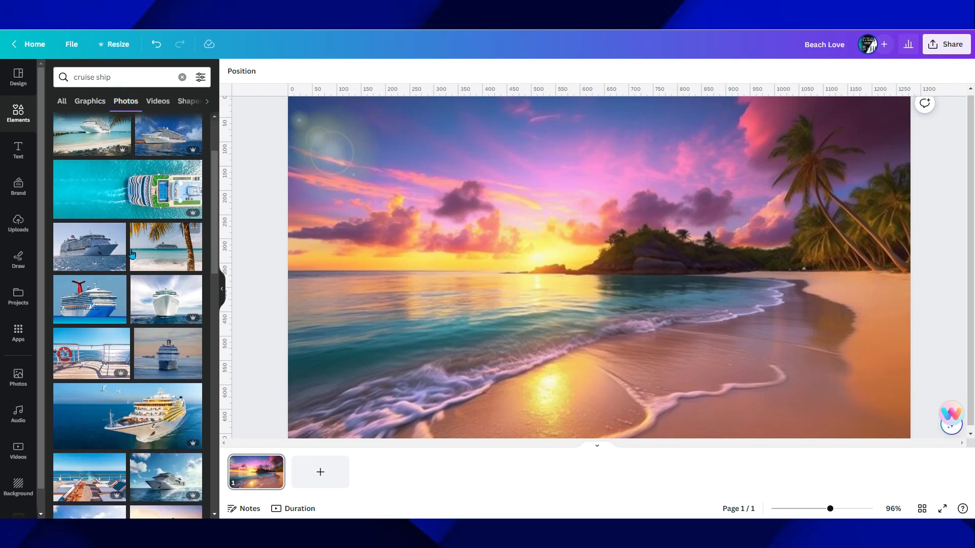
click(90, 251)
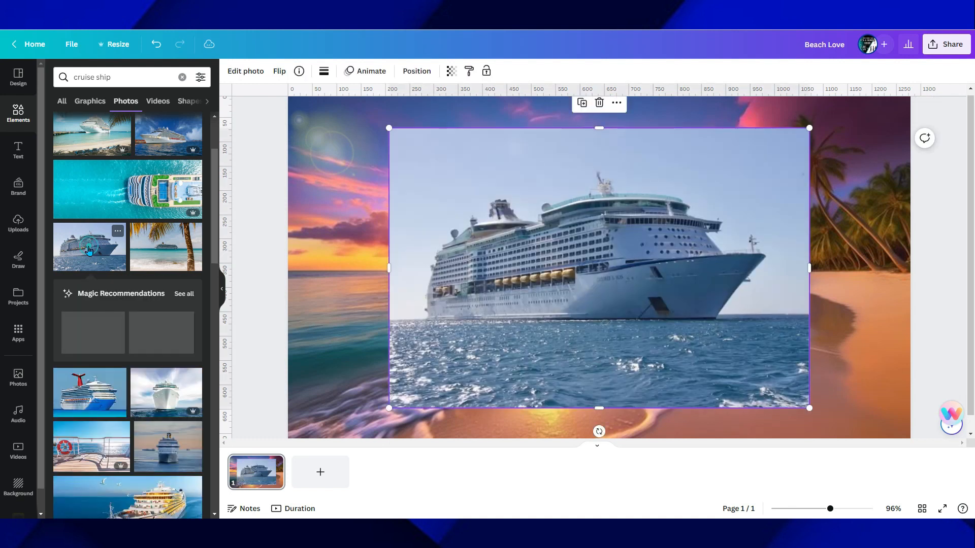
Step: Remove the cruise ship photo's background, shrink the ship and place it on the sea horizon left of the sunset
click(241, 74)
click(81, 142)
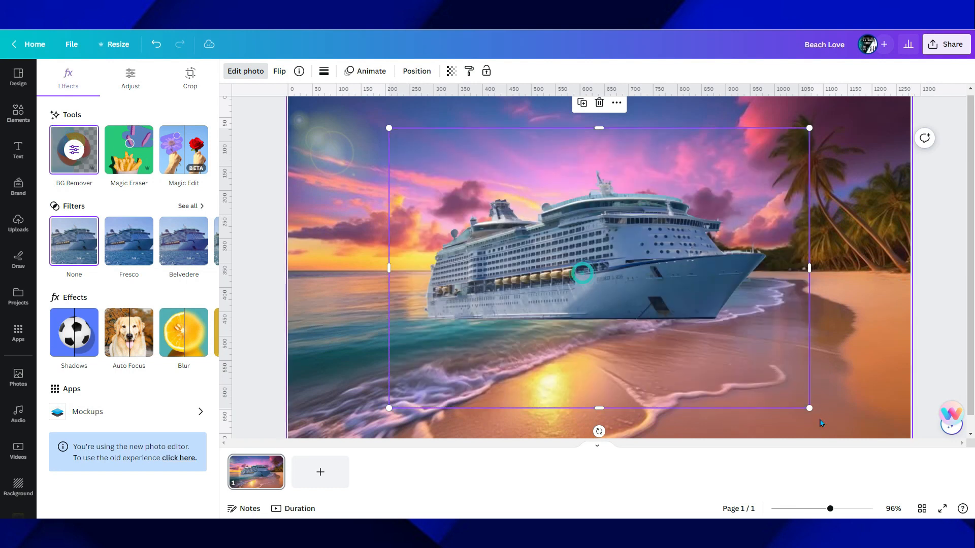
drag(809, 408, 536, 305)
drag(474, 191, 407, 266)
drag(502, 324, 362, 265)
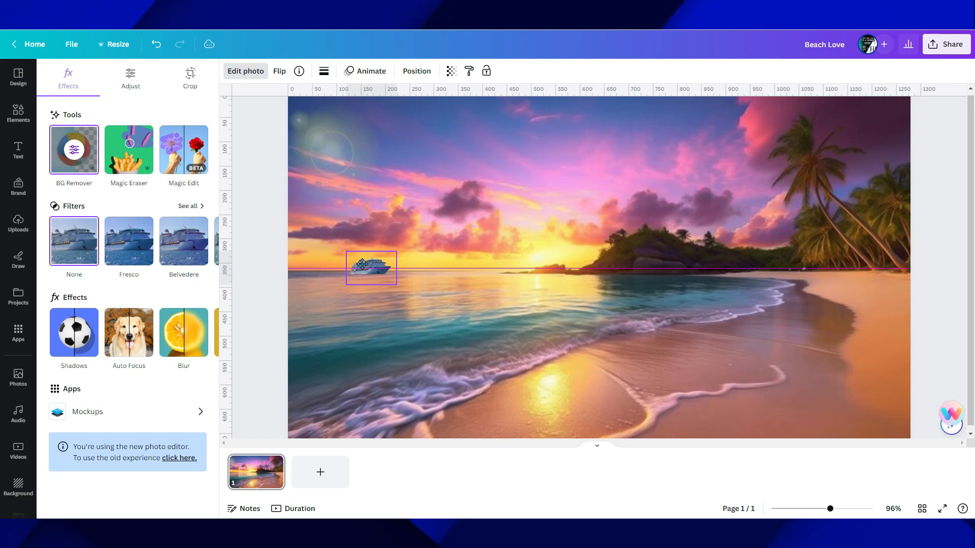
Step: Open the text styles and font combinations, leaving nothing on the page selected
click(877, 308)
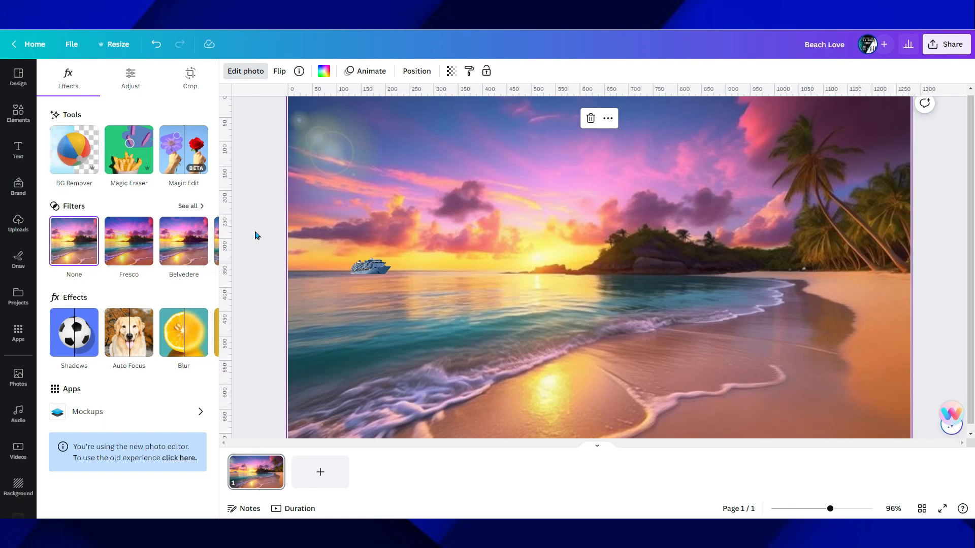
click(19, 148)
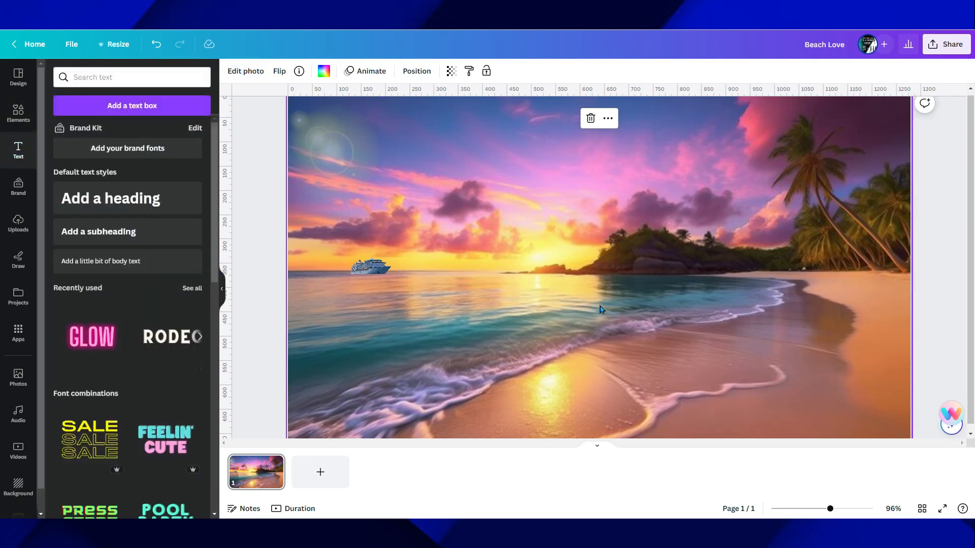
click(263, 179)
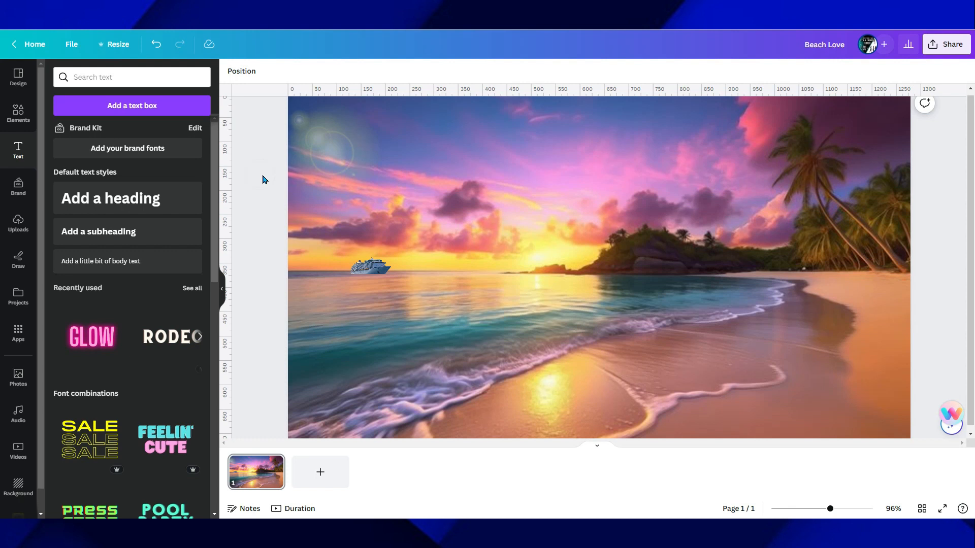